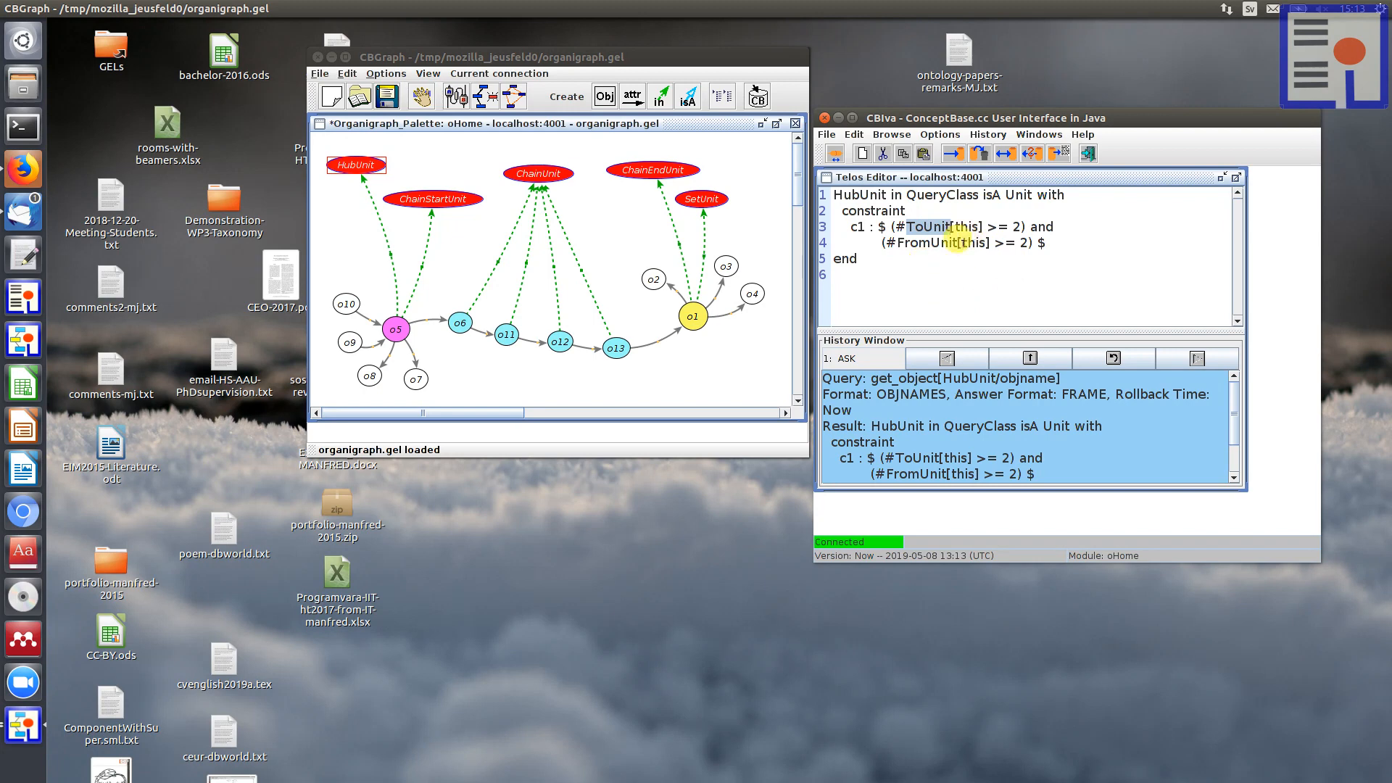
# Step: Load the ToUnit query definition into the Telos Editor and examine its unit parameter
pyautogui.rightClick(926, 225)
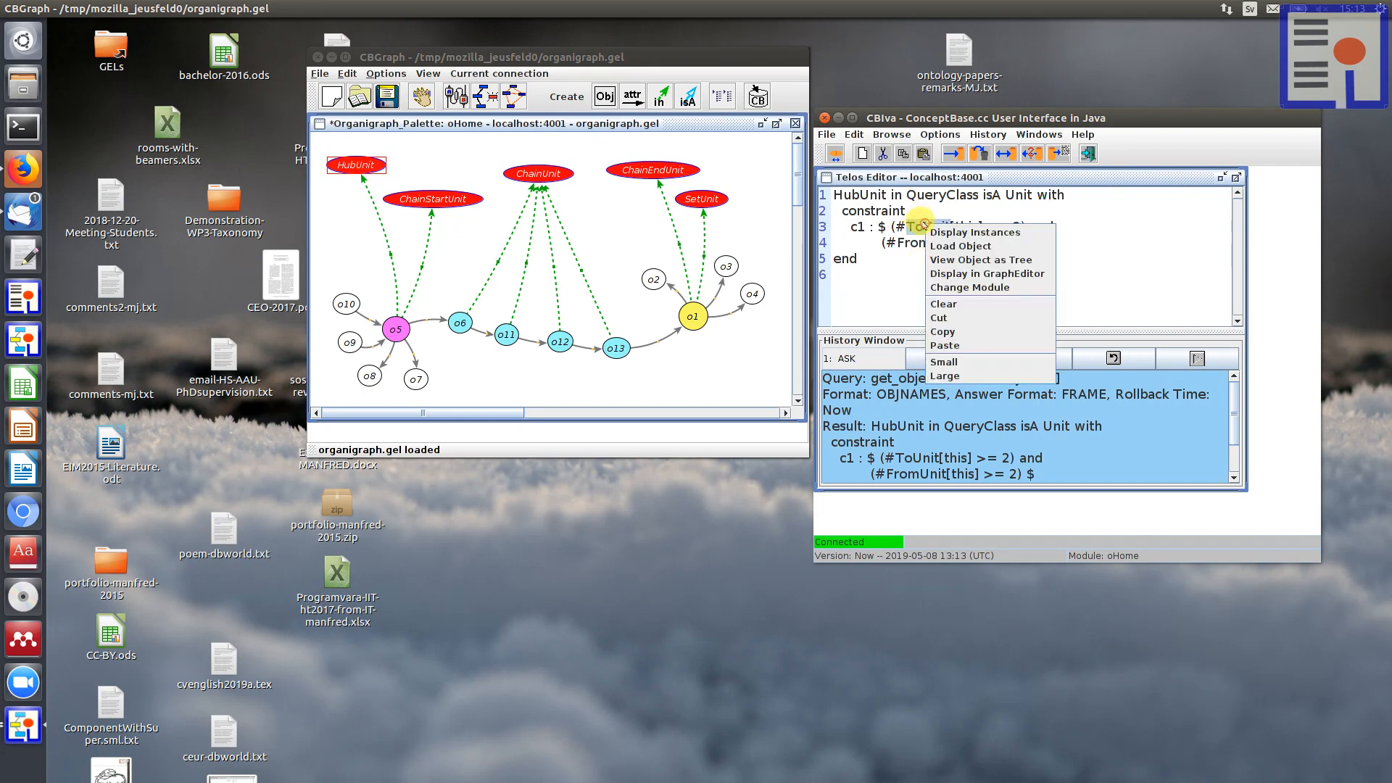
pyautogui.click(954, 246)
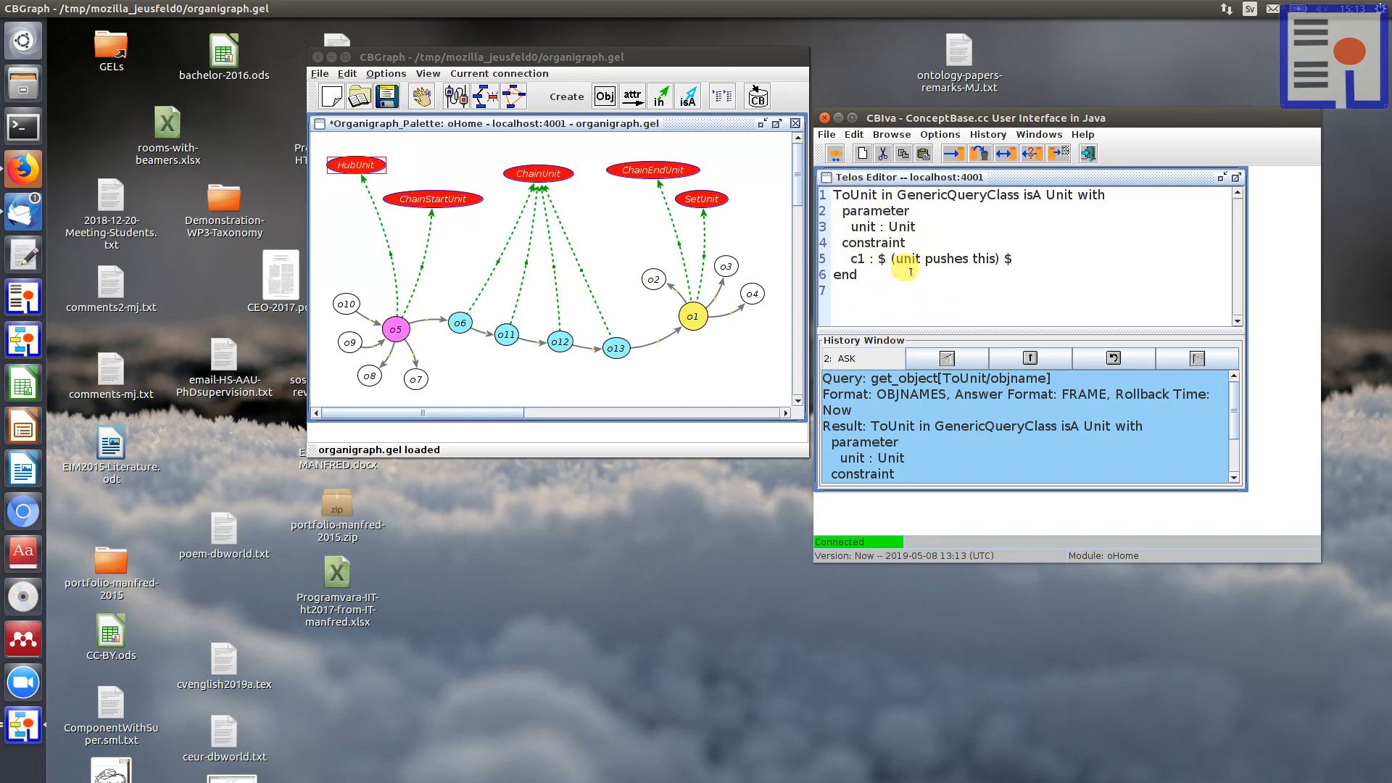
pyautogui.moveTo(849, 223); pyautogui.dragTo(872, 223)
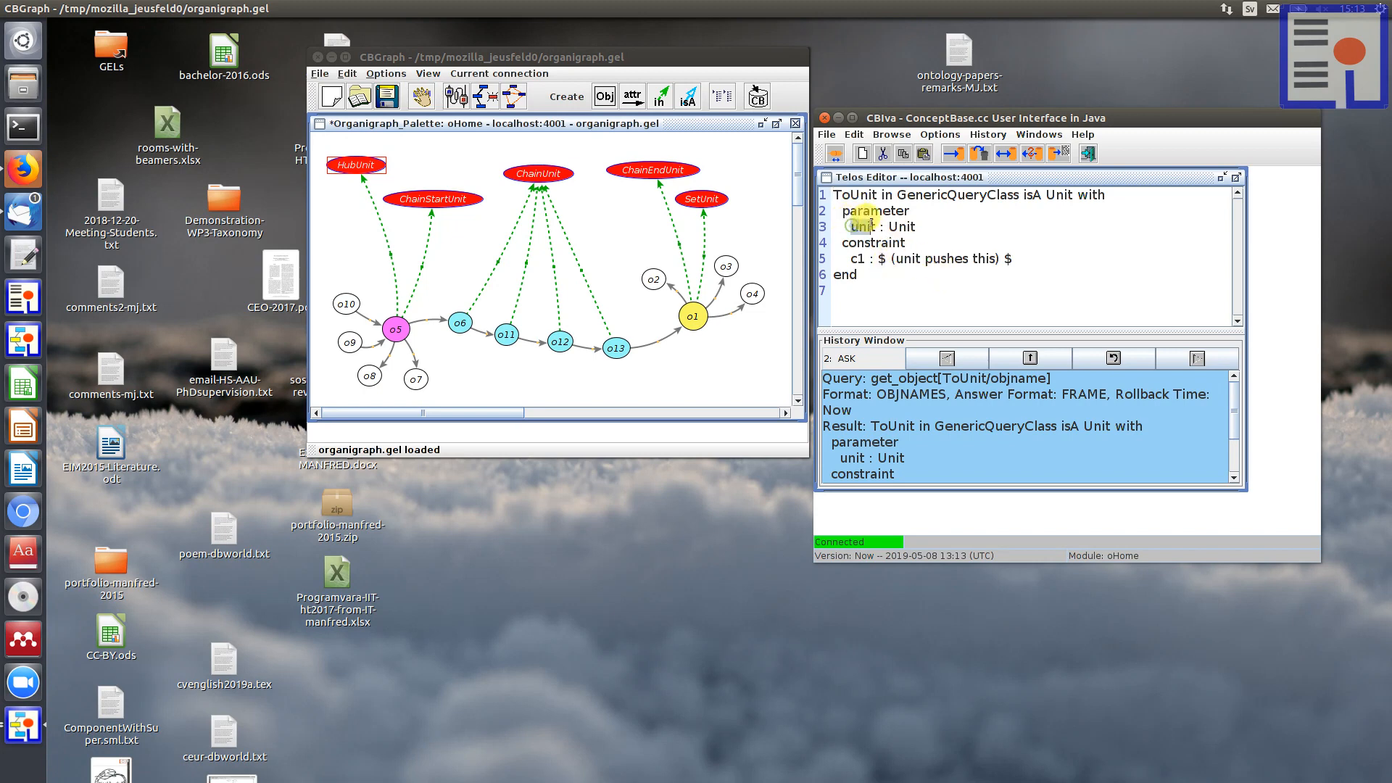
pyautogui.click(854, 226)
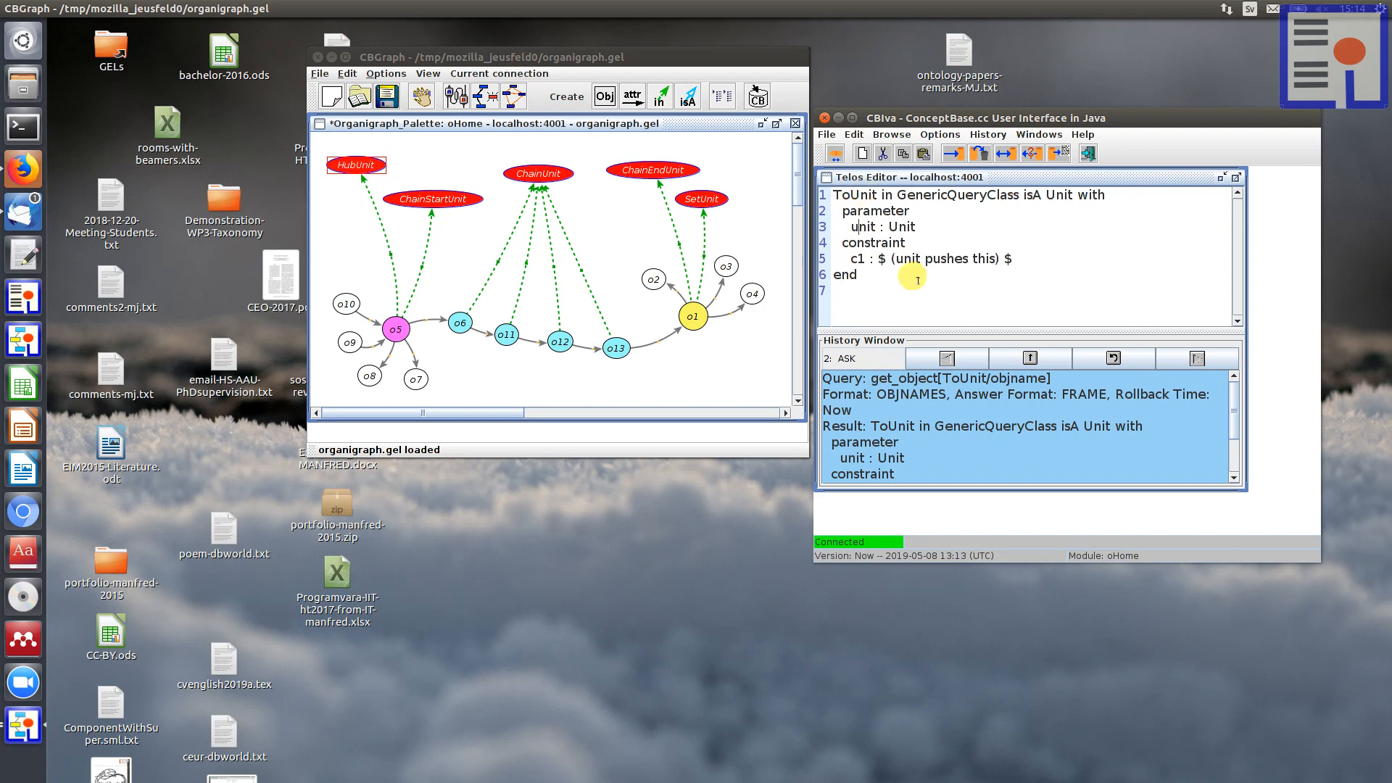
# Step: Go back to the HubUnit query in the history, reload its definition into the Telos Editor, and examine the ToUnit[this] term
pyautogui.click(947, 358)
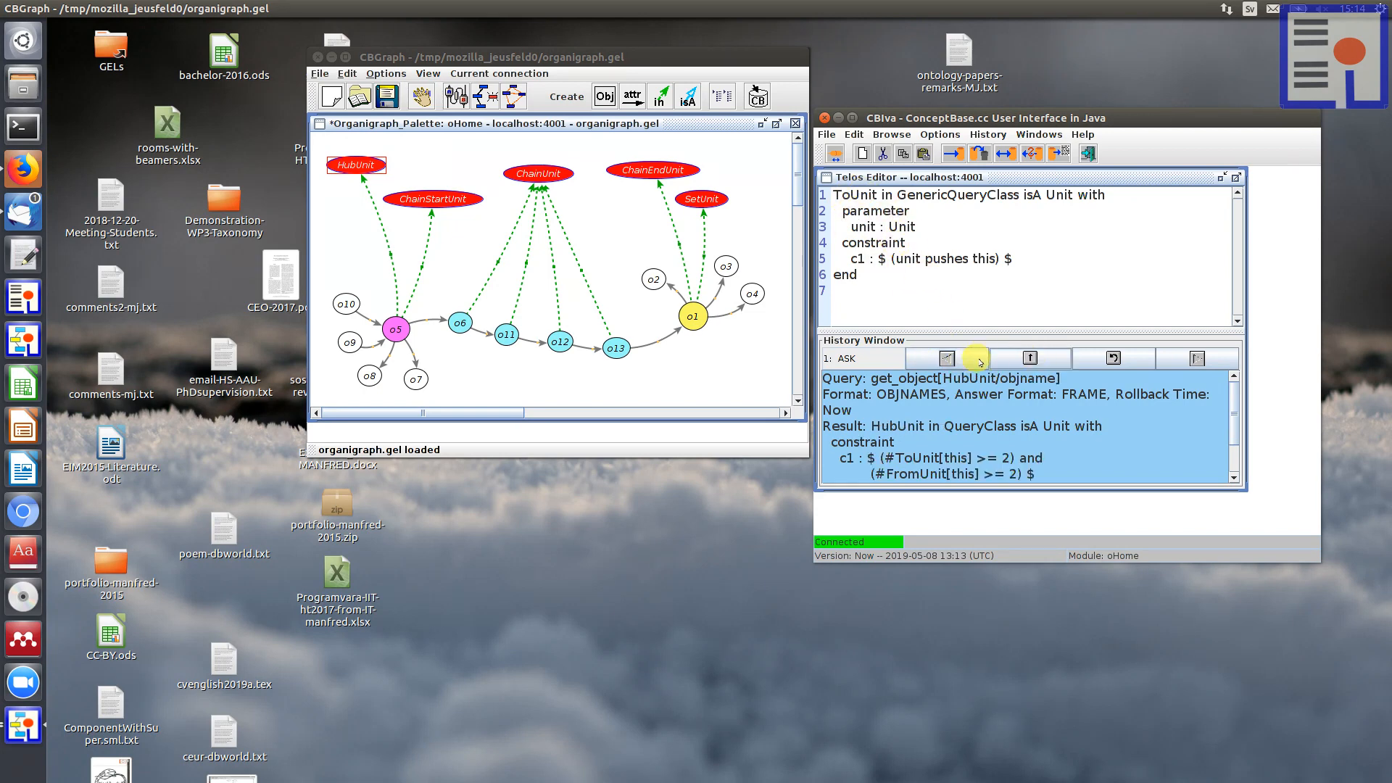
pyautogui.click(1029, 359)
pyautogui.click(1028, 153)
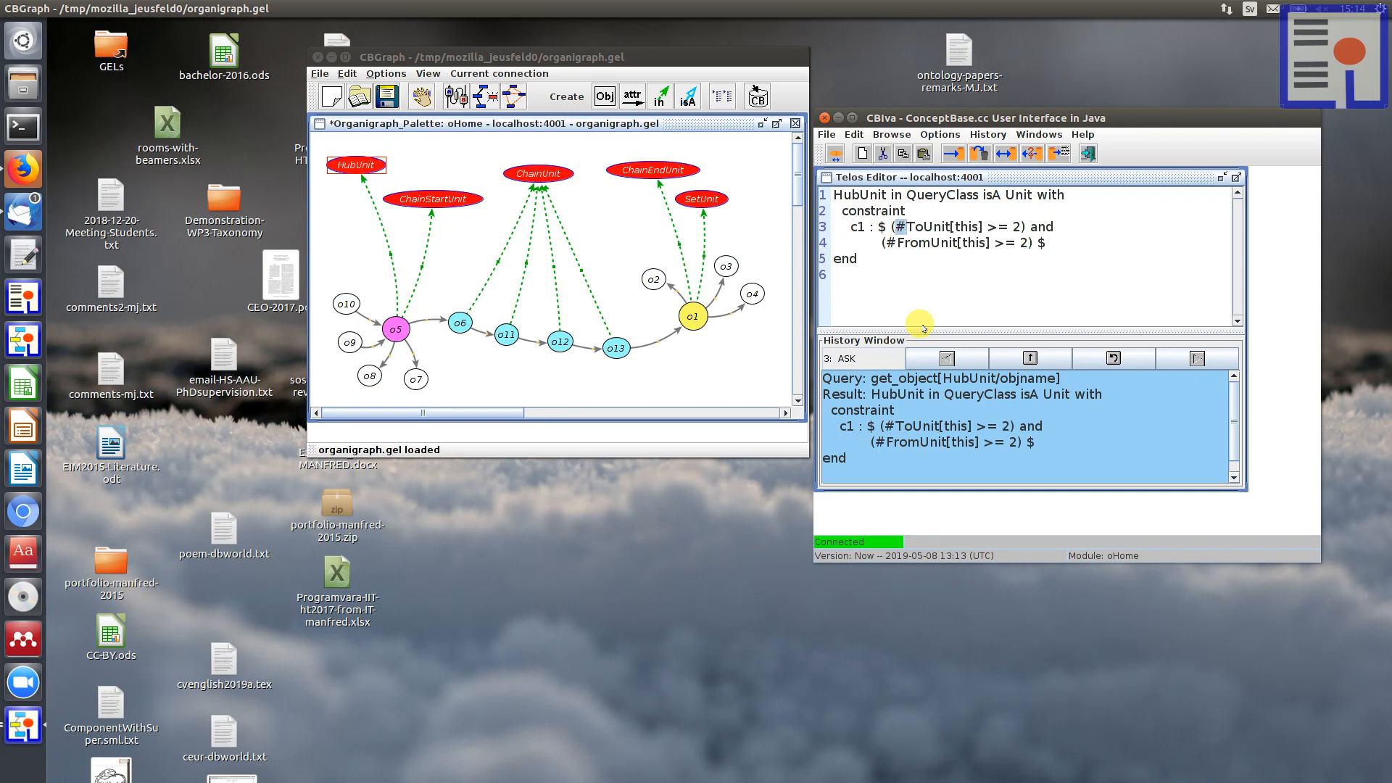
pyautogui.moveTo(904, 222); pyautogui.dragTo(984, 227)
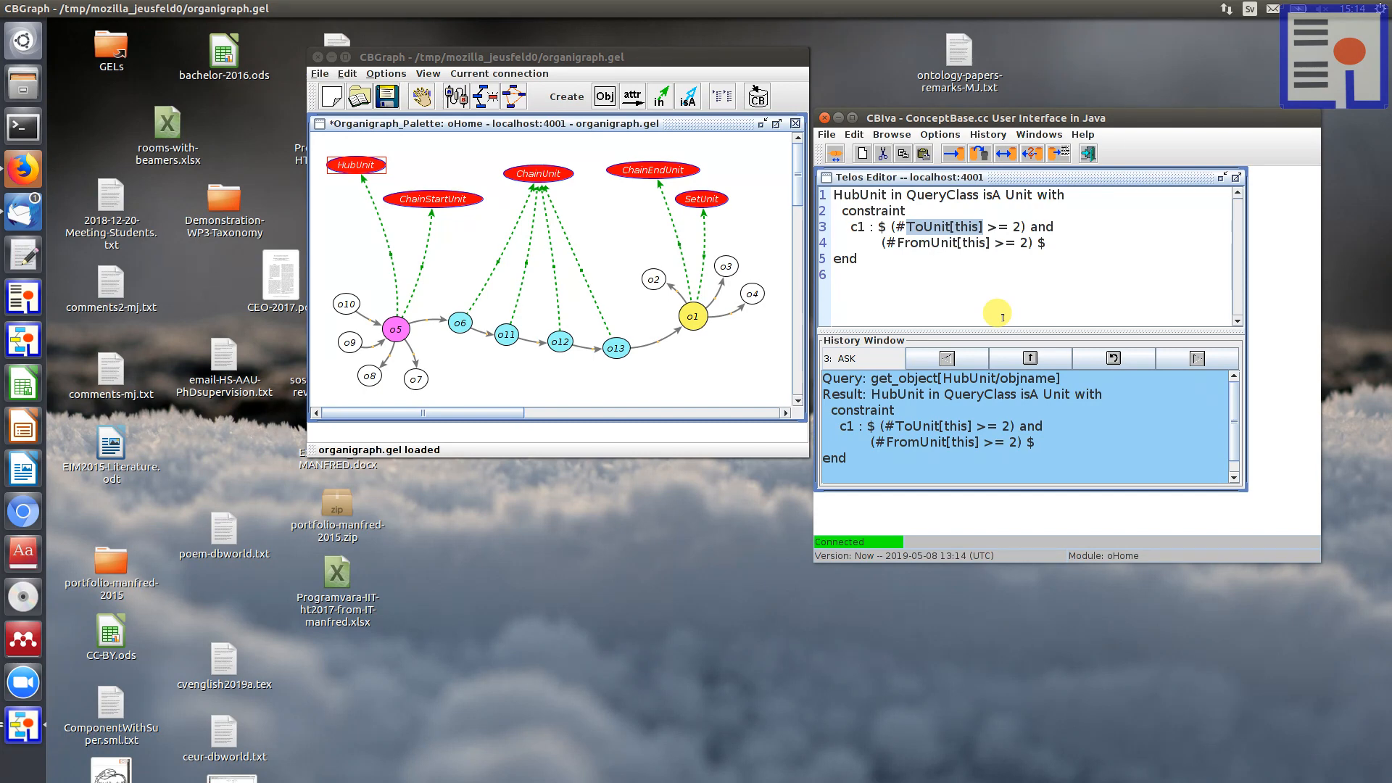
pyautogui.click(981, 290)
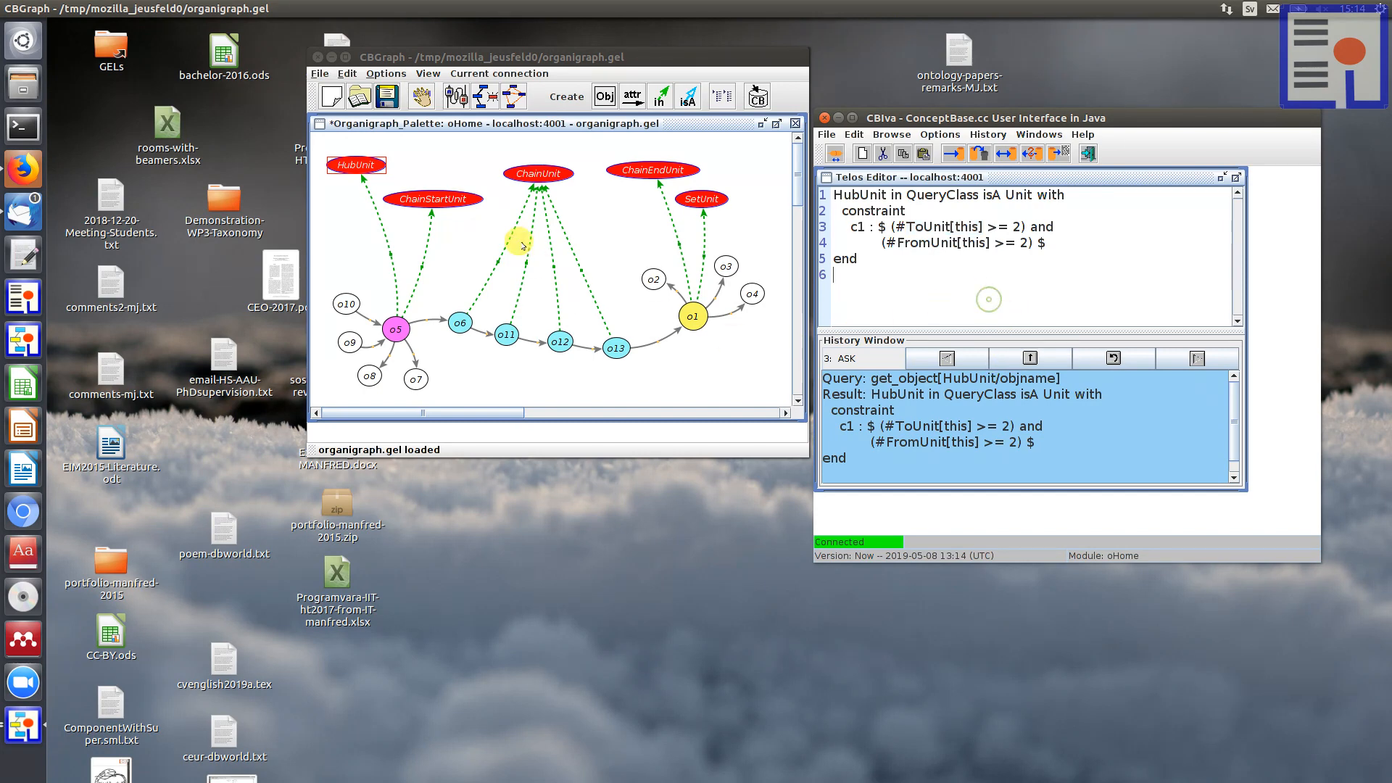
# Step: Display the ChainUnit and SetUnit query definitions from the graph in the Telos Editor
pyautogui.rightClick(536, 171)
pyautogui.click(573, 194)
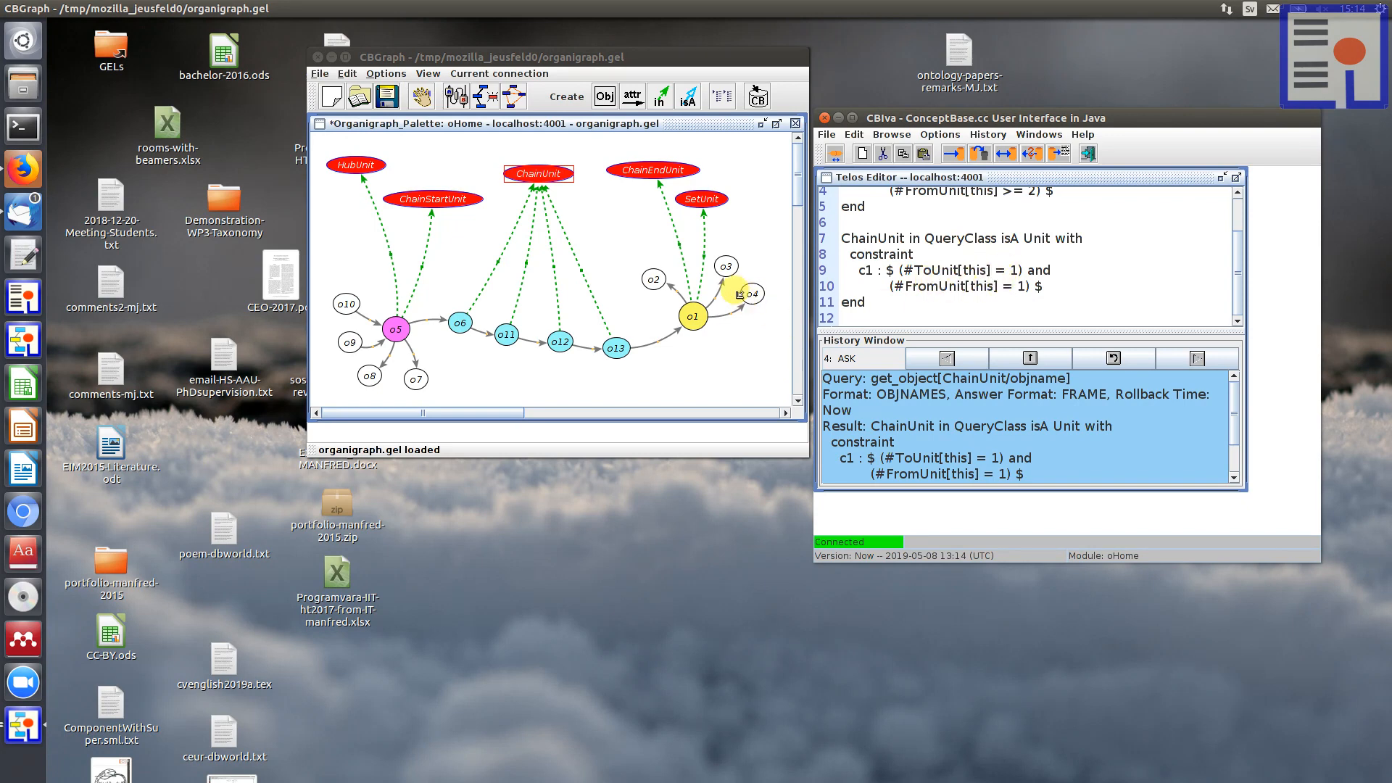
pyautogui.click(692, 315)
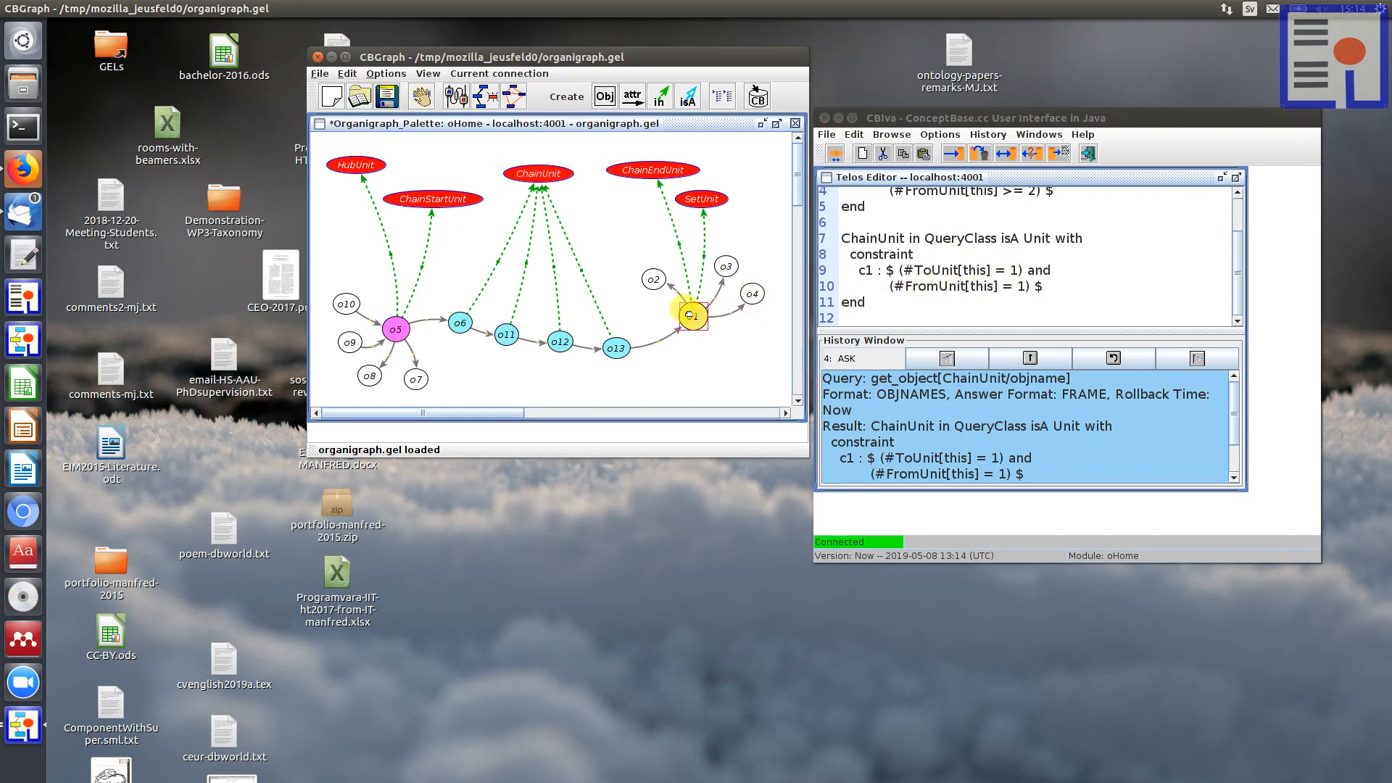
pyautogui.rightClick(696, 201)
pyautogui.click(725, 221)
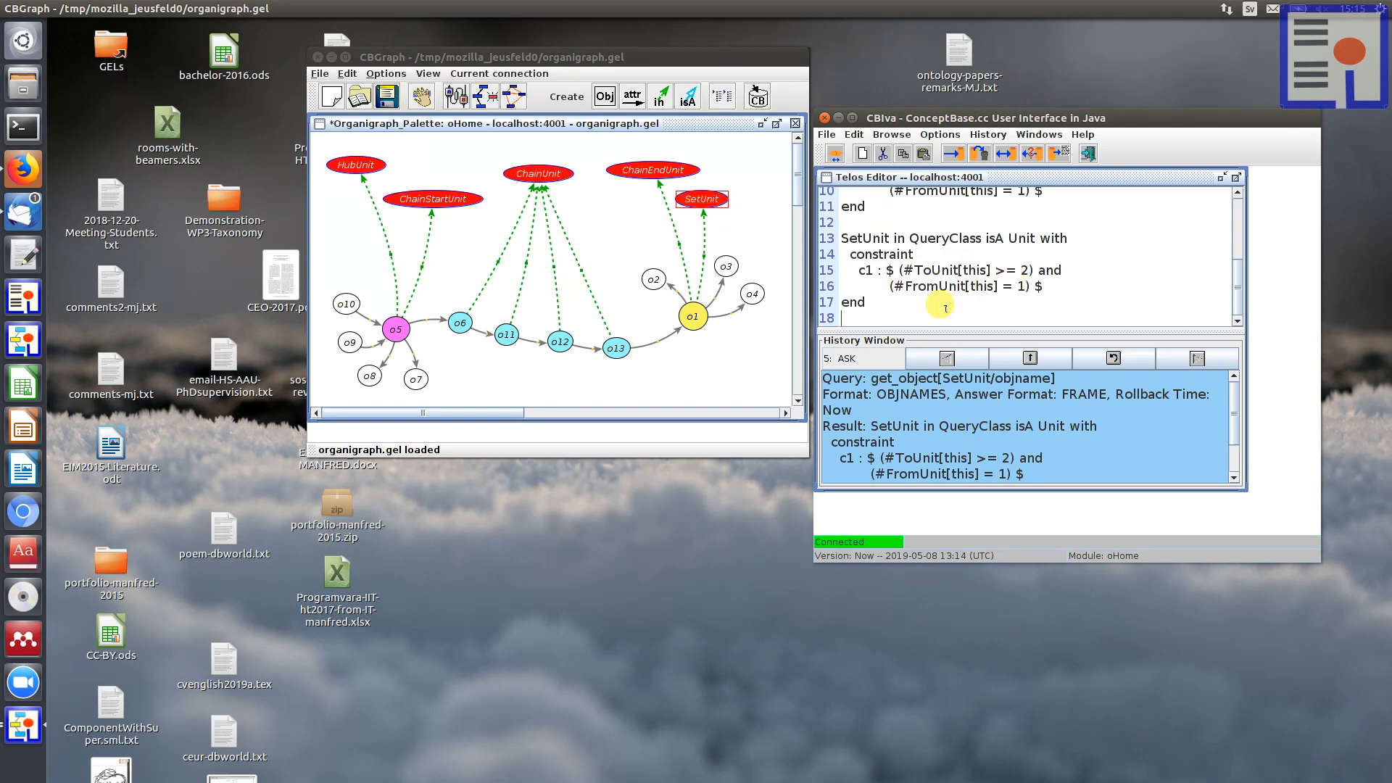
# Step: Display the ChainEndUnit definition in the Telos Editor and examine the pushes condition in its constraint
pyautogui.click(642, 169)
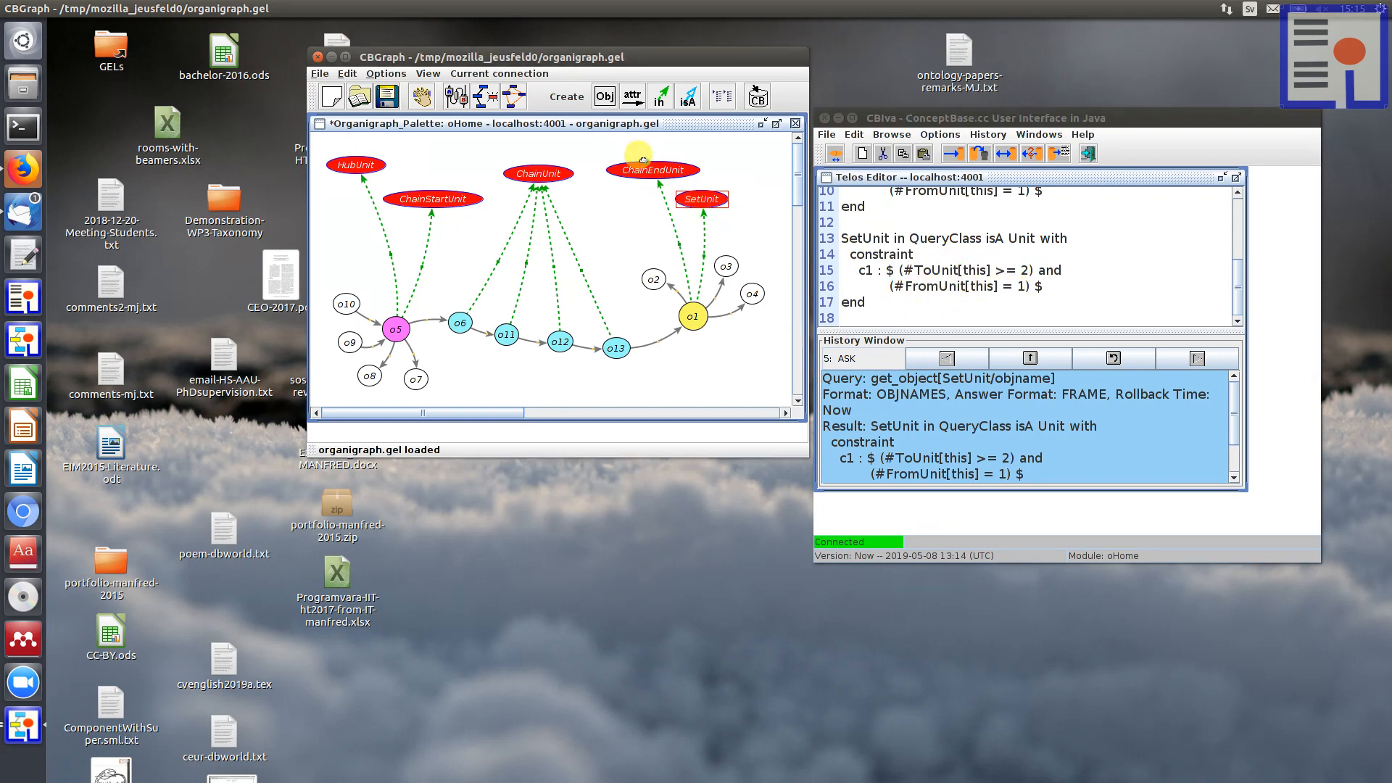
pyautogui.rightClick(648, 172)
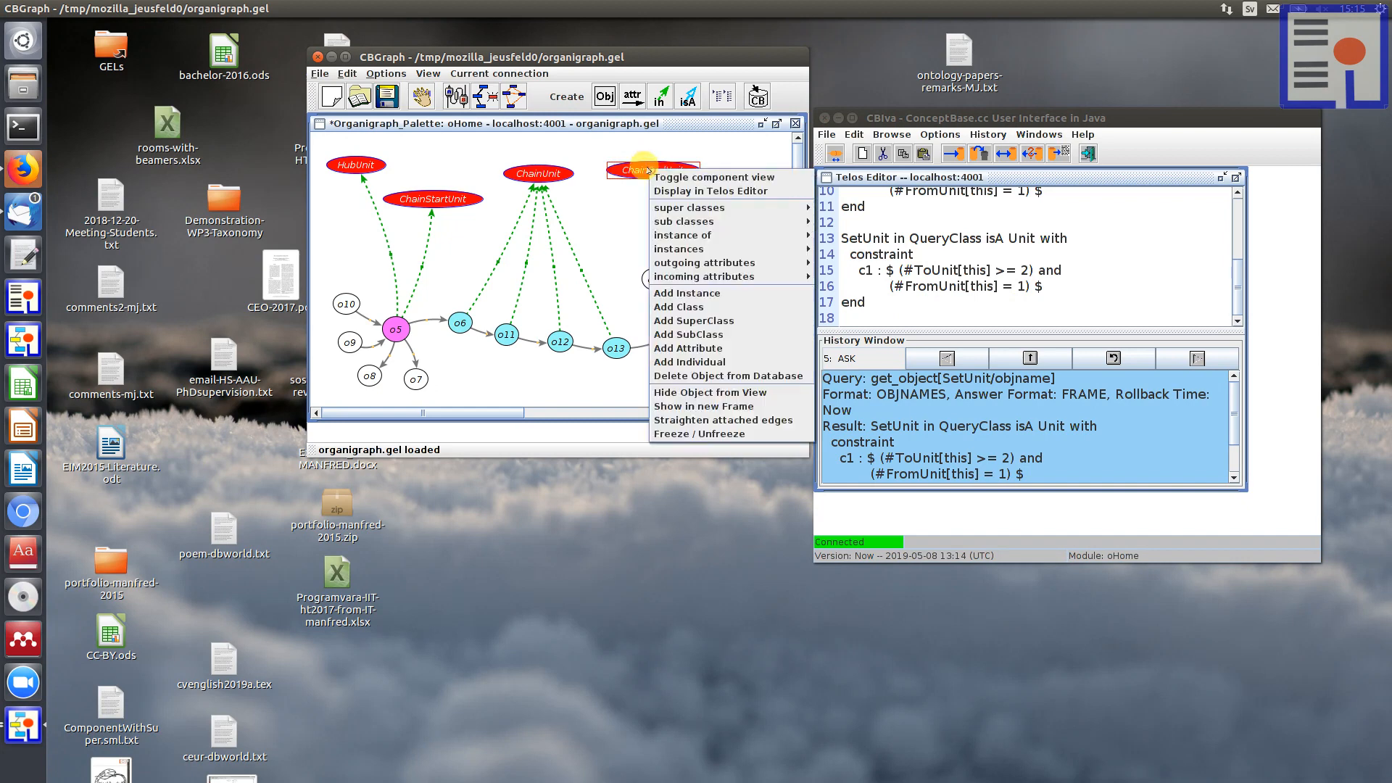
pyautogui.click(684, 192)
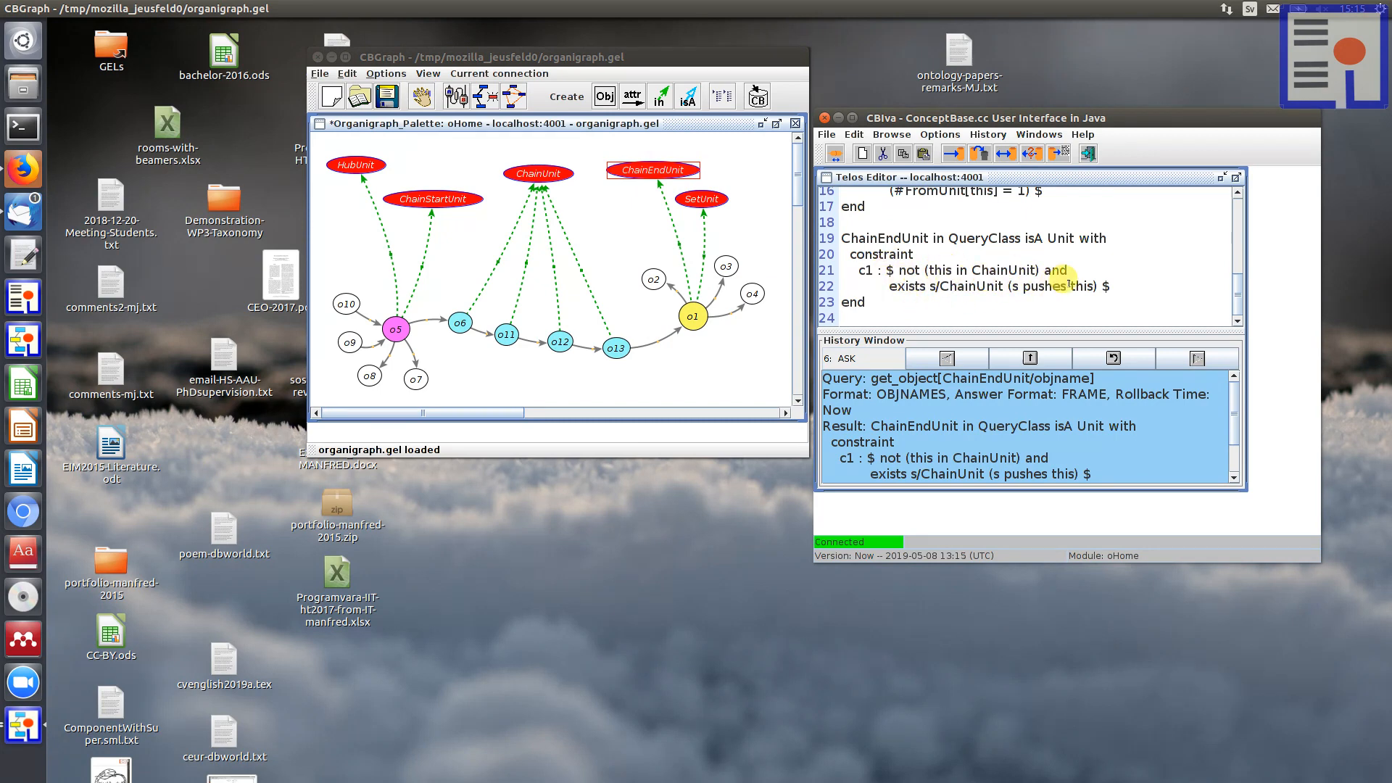
pyautogui.doubleClick(1026, 284)
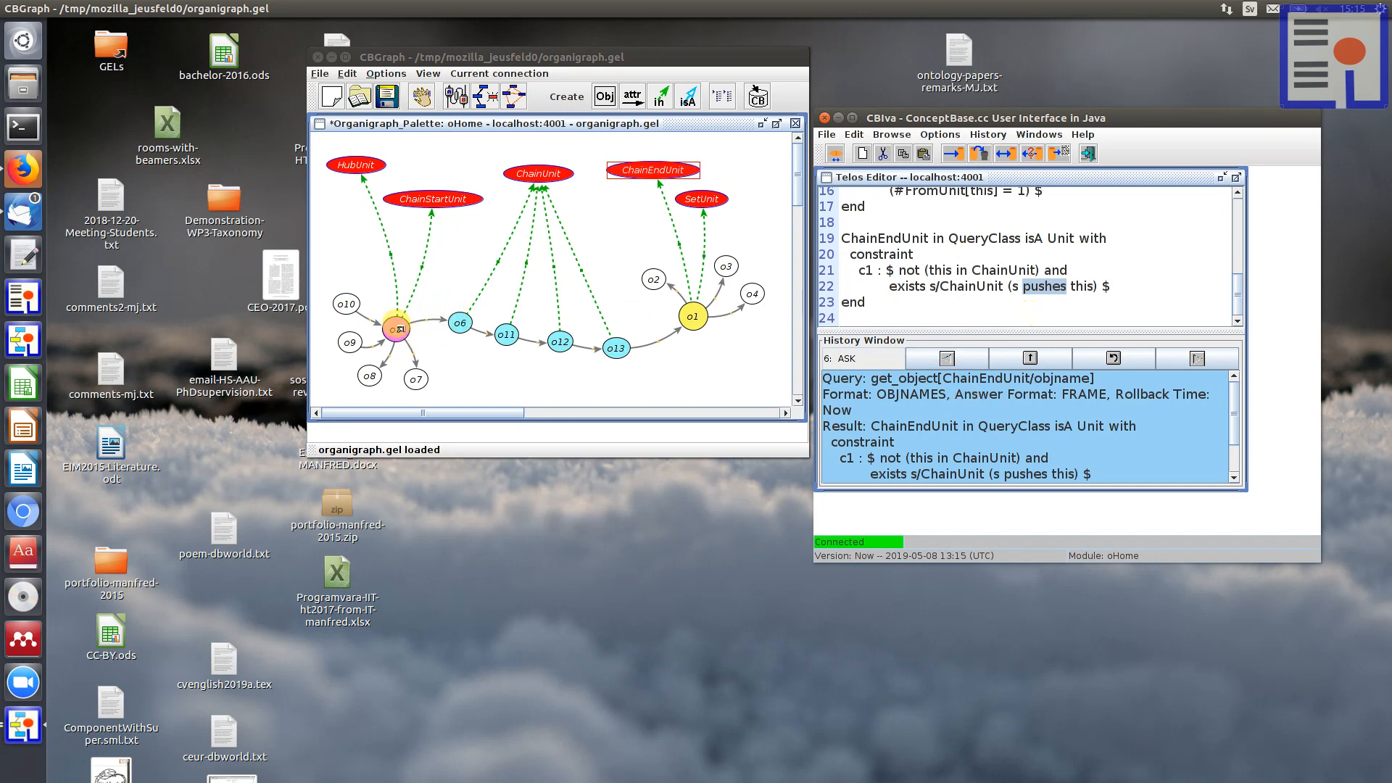
pyautogui.click(917, 311)
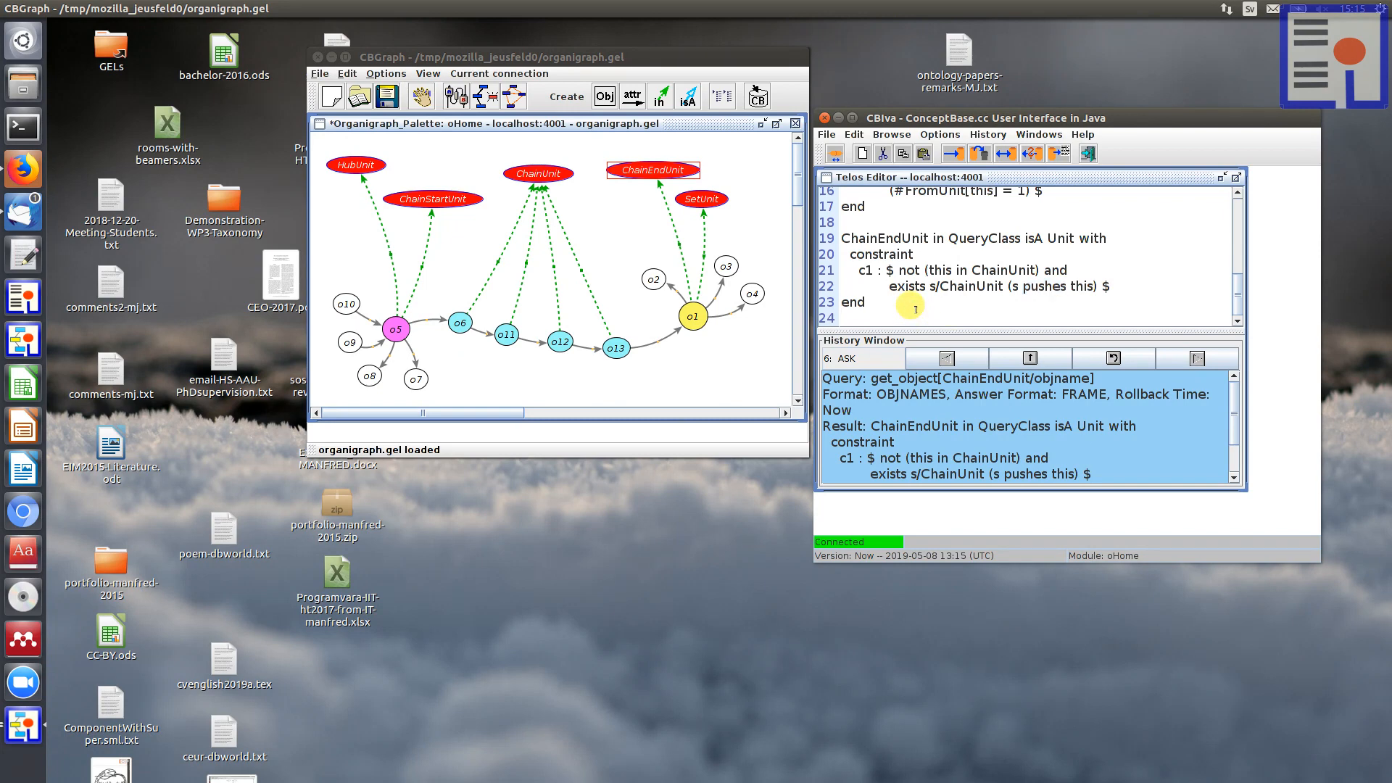
# Step: Show Unit_GT from all graphtype outgoing attributes of node o10 and place it just below HubUnit in the graph
pyautogui.click(611, 238)
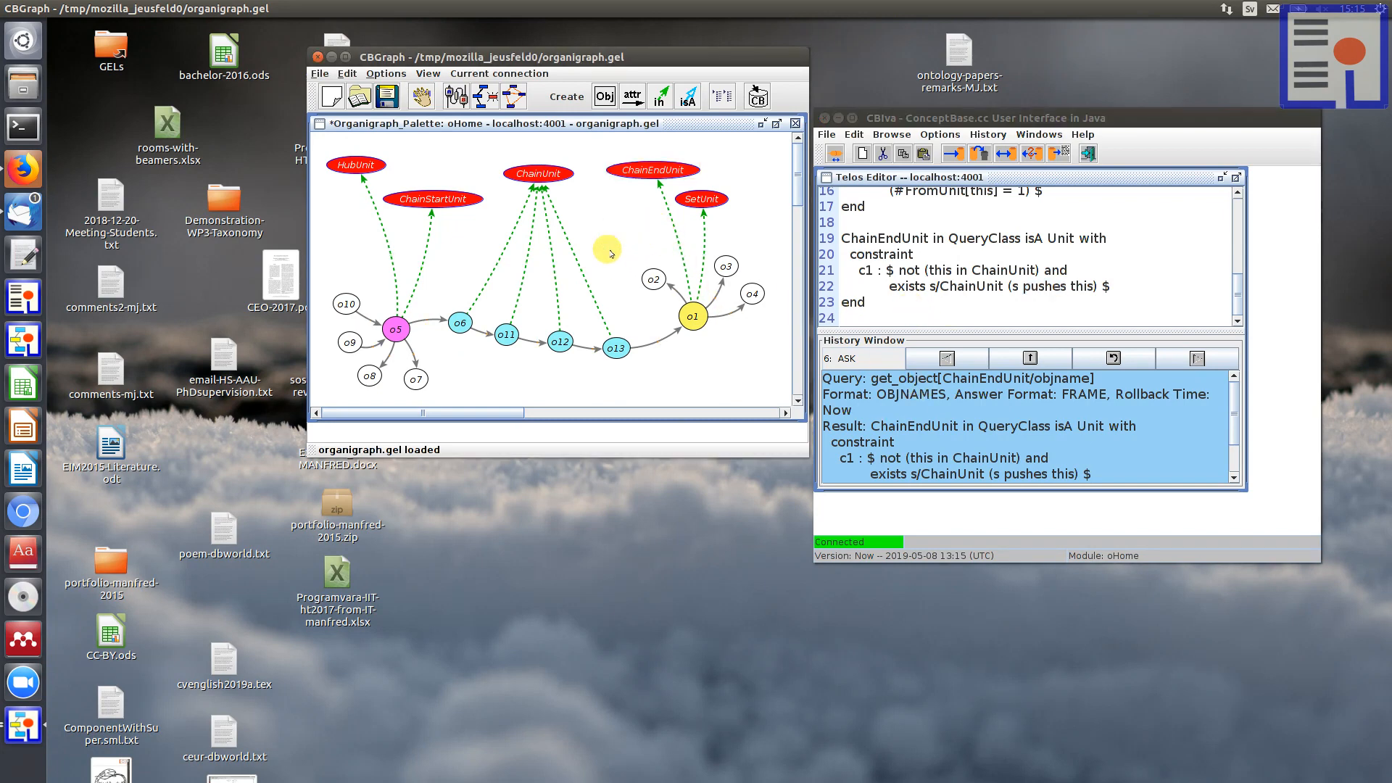
pyautogui.moveTo(888, 118); pyautogui.dragTo(902, 125)
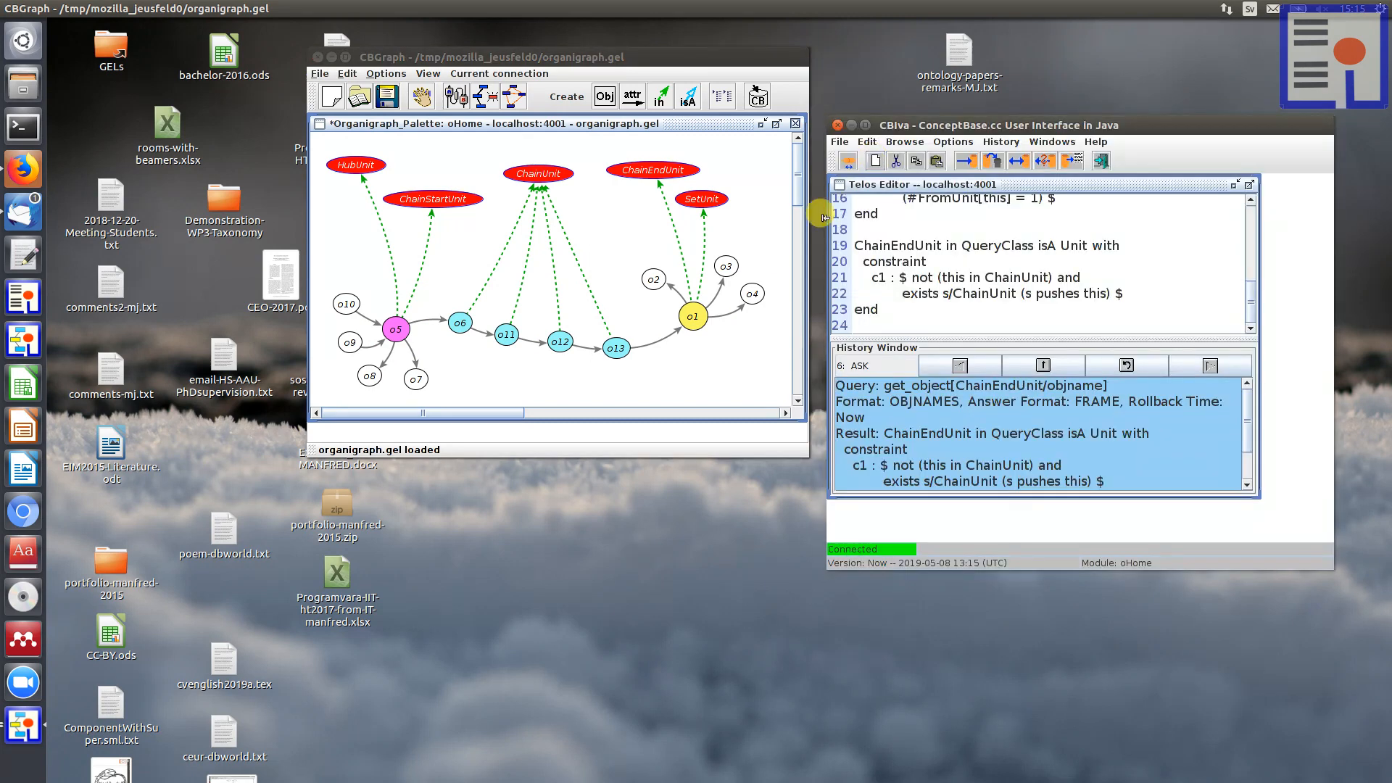
pyautogui.click(447, 250)
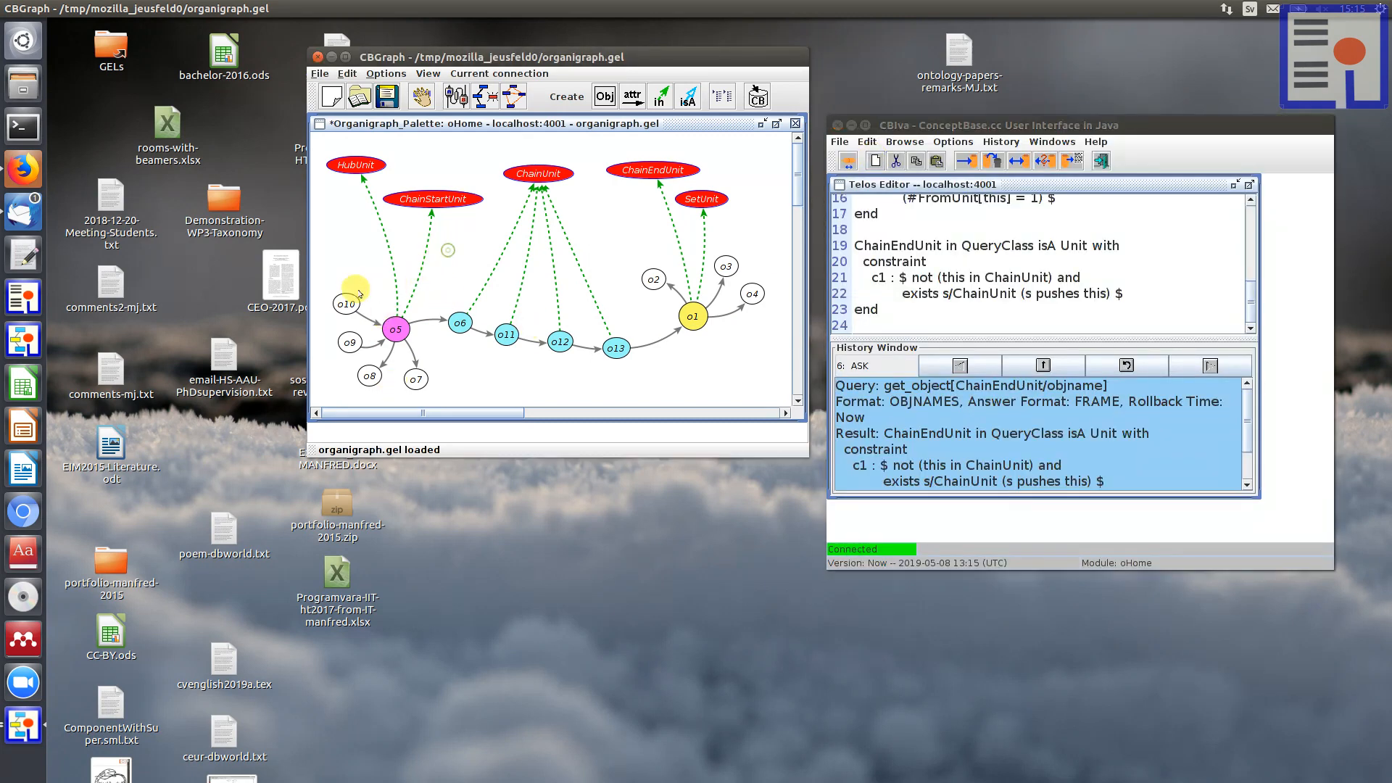
pyautogui.click(345, 301)
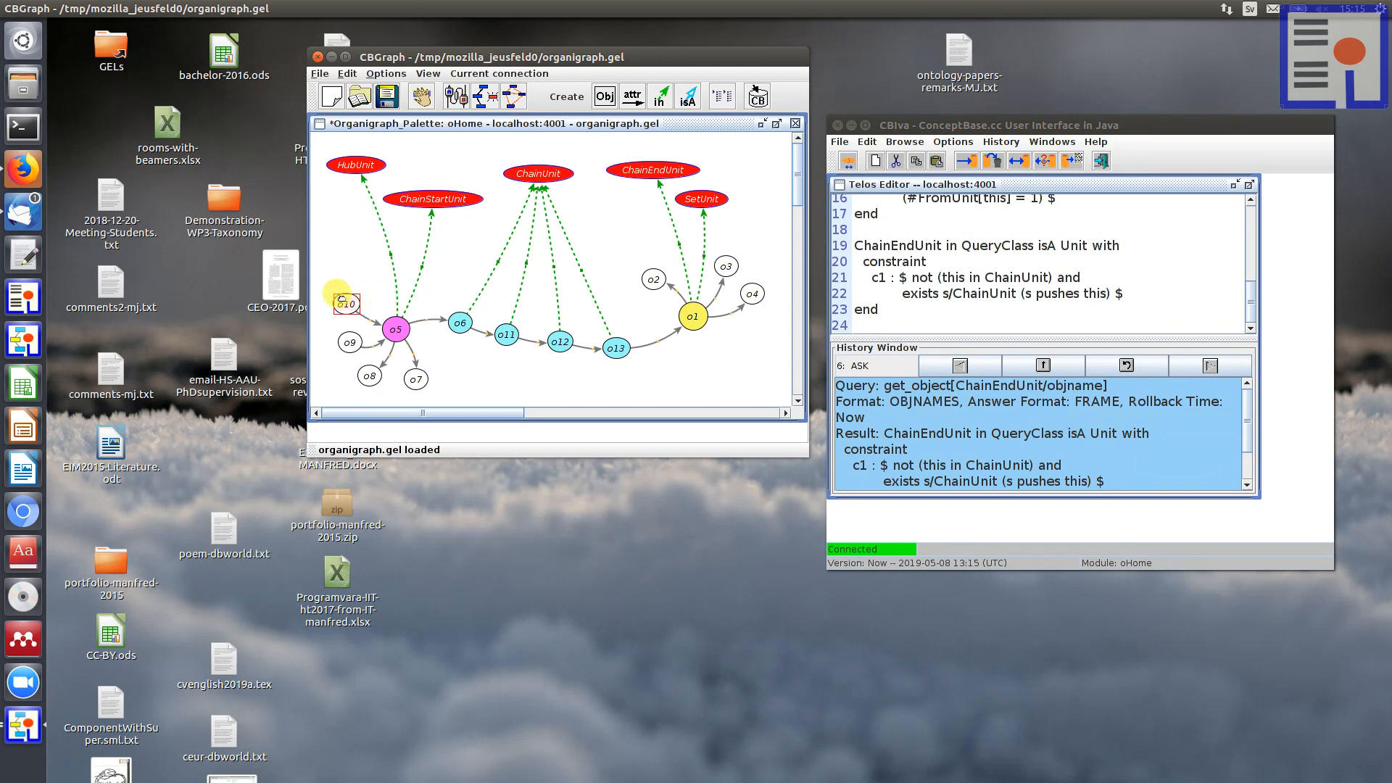
pyautogui.rightClick(344, 300)
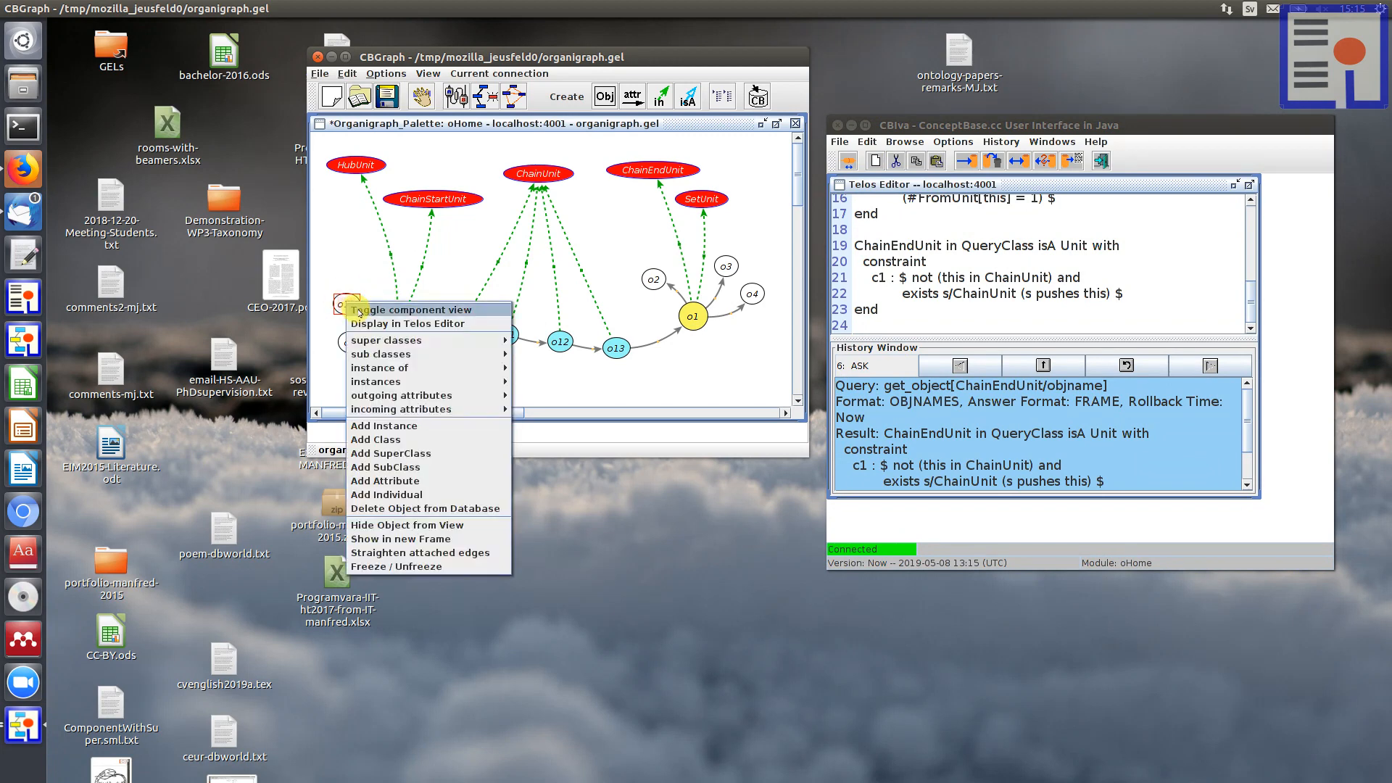
pyautogui.moveTo(435, 395)
pyautogui.moveTo(542, 398)
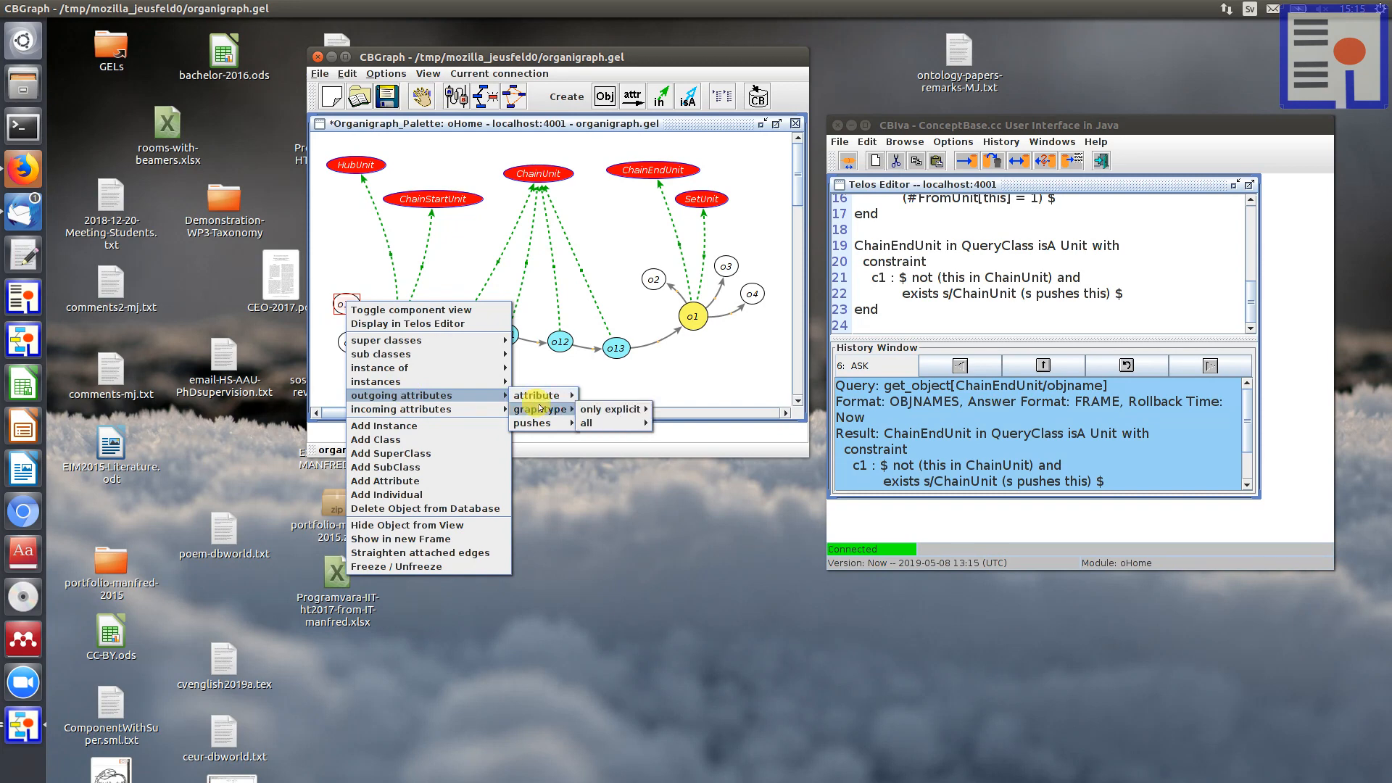
pyautogui.moveTo(602, 408)
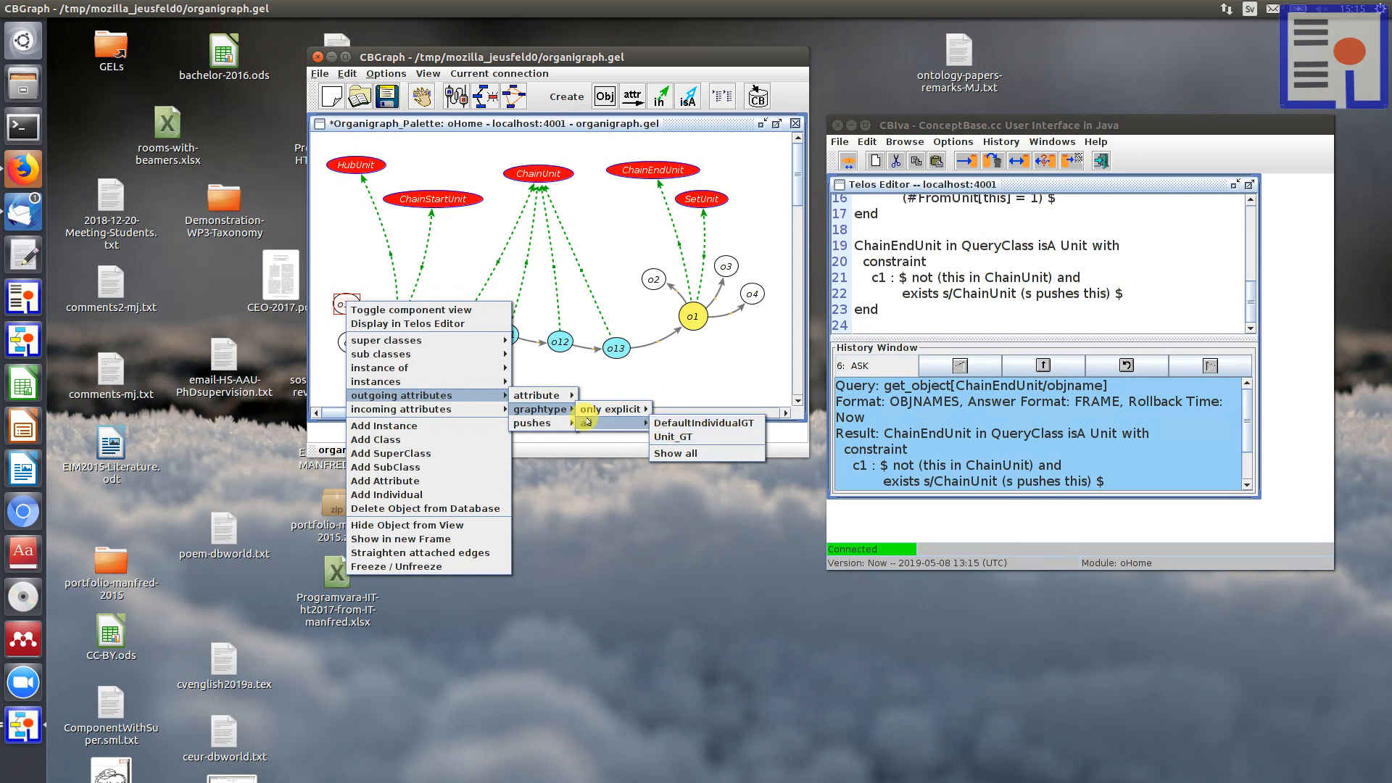
pyautogui.click(679, 437)
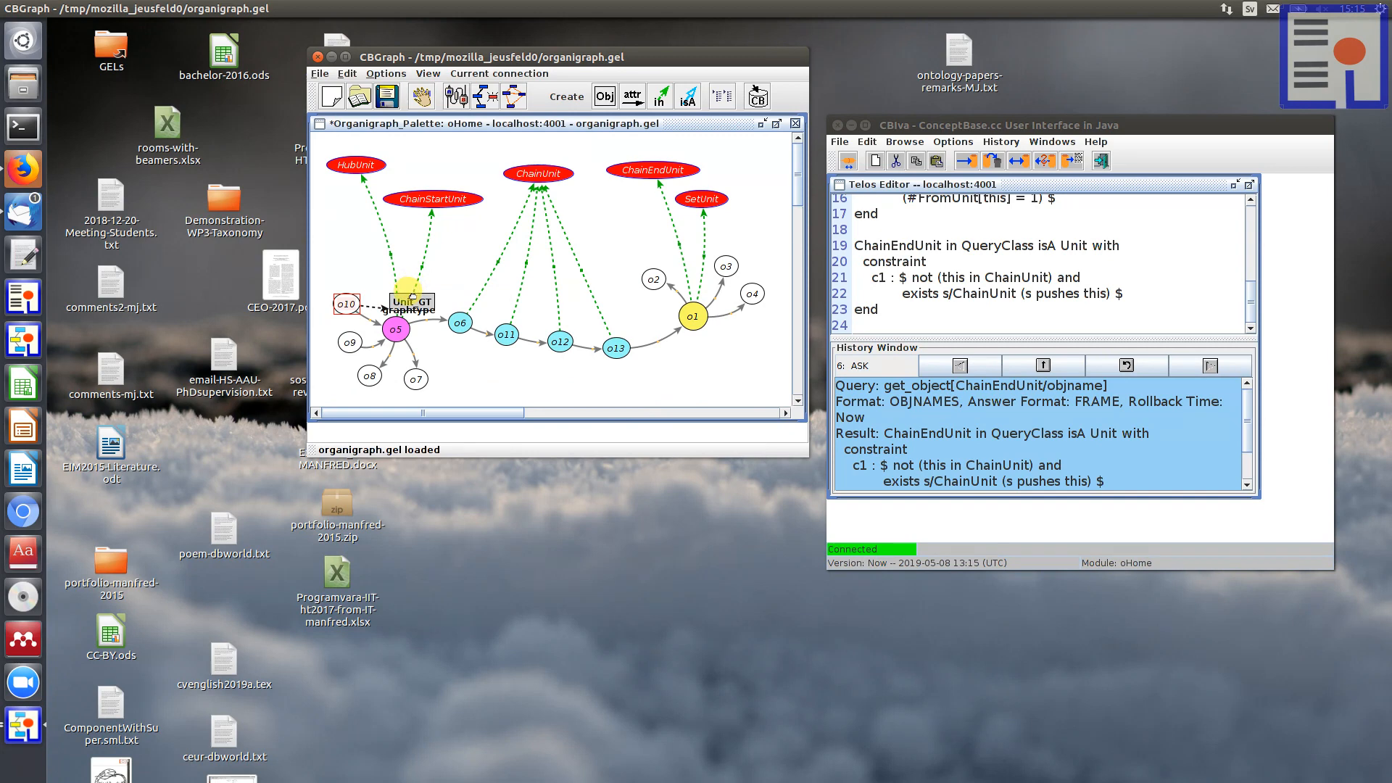
pyautogui.moveTo(411, 297); pyautogui.dragTo(369, 218)
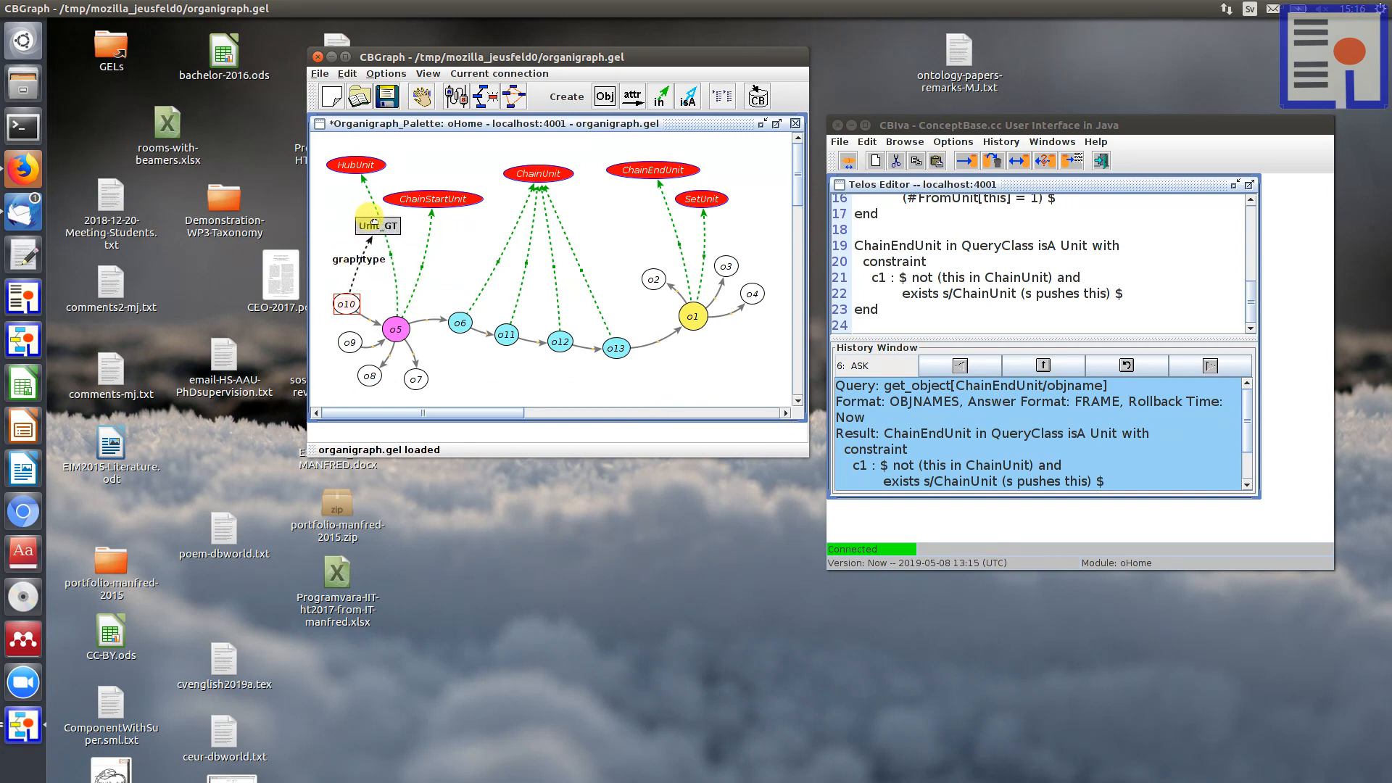
# Step: Show DefaultIndividualGT from all graphtype outgoing attributes of o10 and place it below node o12
pyautogui.rightClick(341, 301)
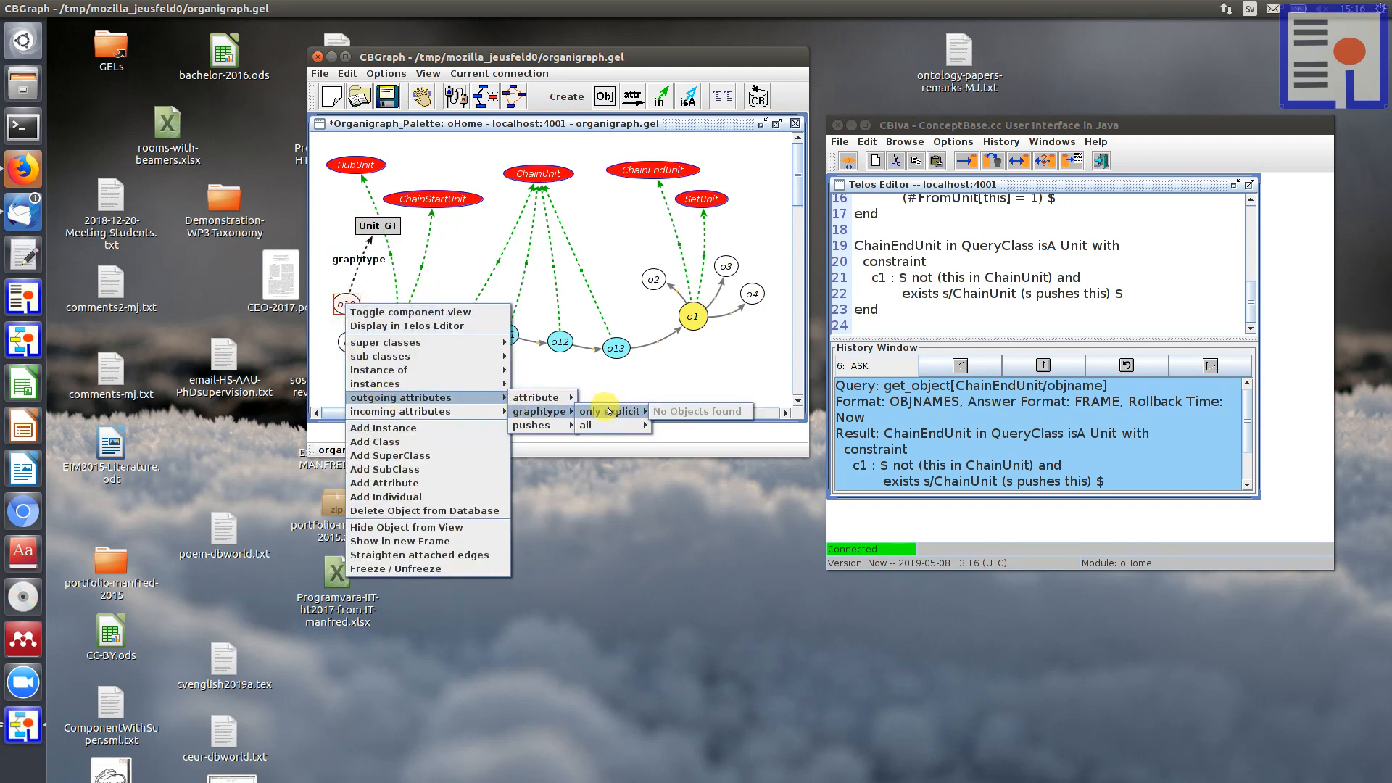
pyautogui.click(694, 424)
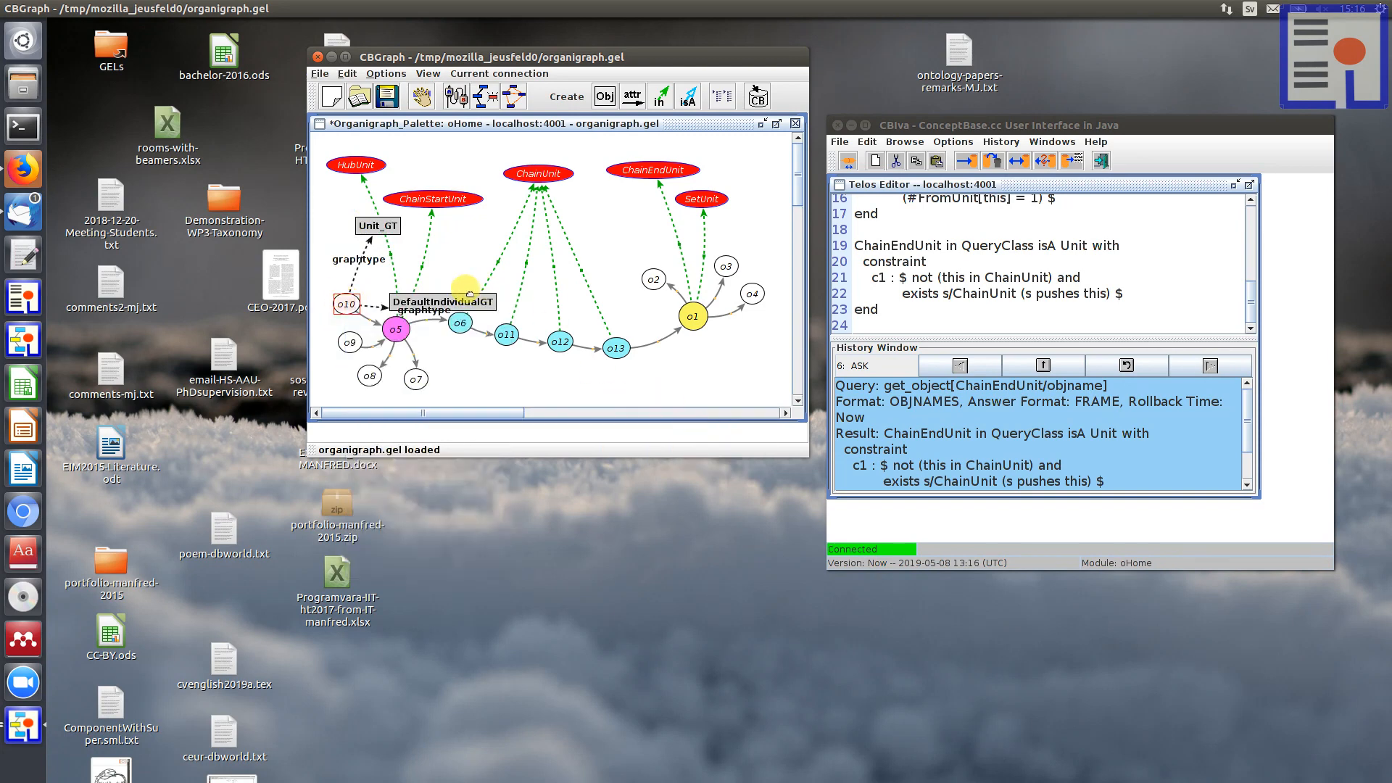
pyautogui.moveTo(464, 295); pyautogui.dragTo(549, 387)
# Step: Clear the Telos Editor, display the DefaultIndividualGT definition in it, and enlarge the editor area to fit the whole frame
pyautogui.click(875, 161)
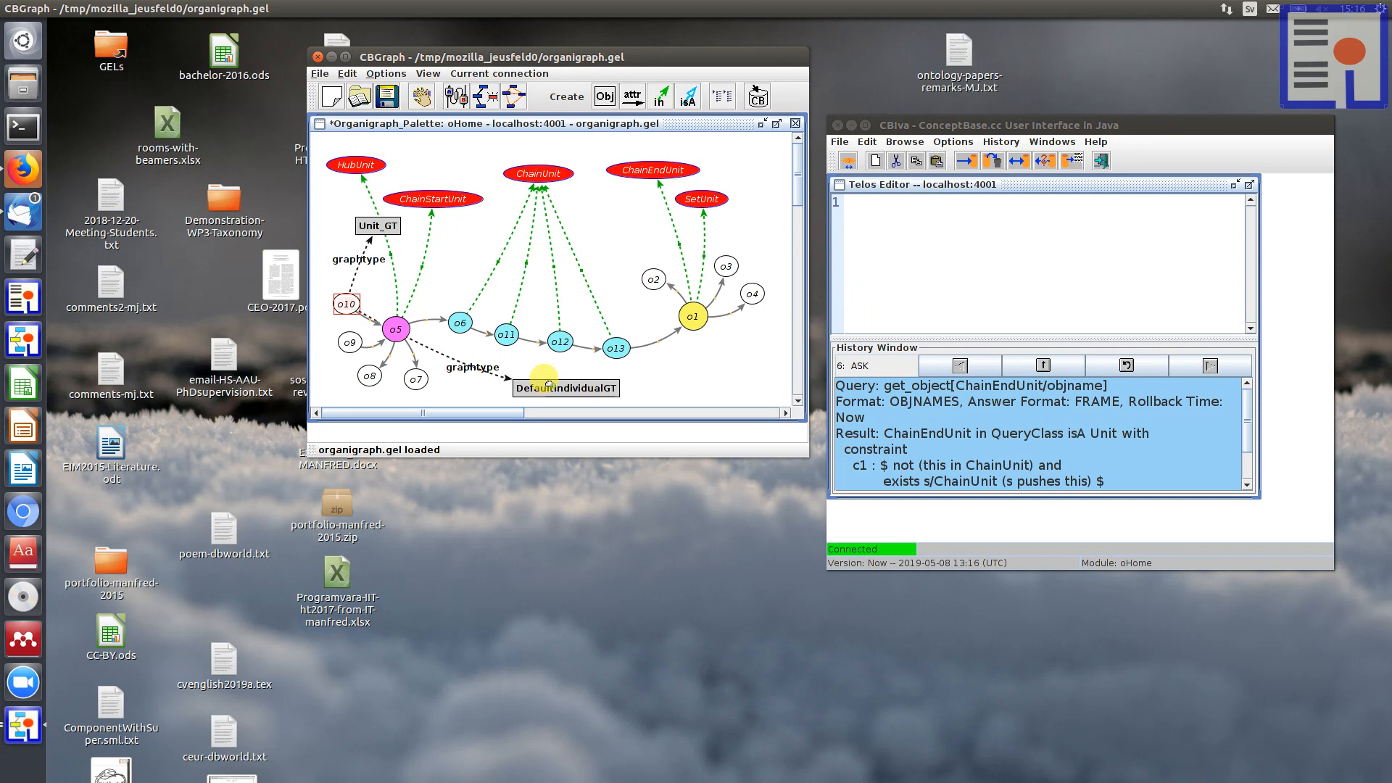
pyautogui.rightClick(549, 384)
pyautogui.click(566, 406)
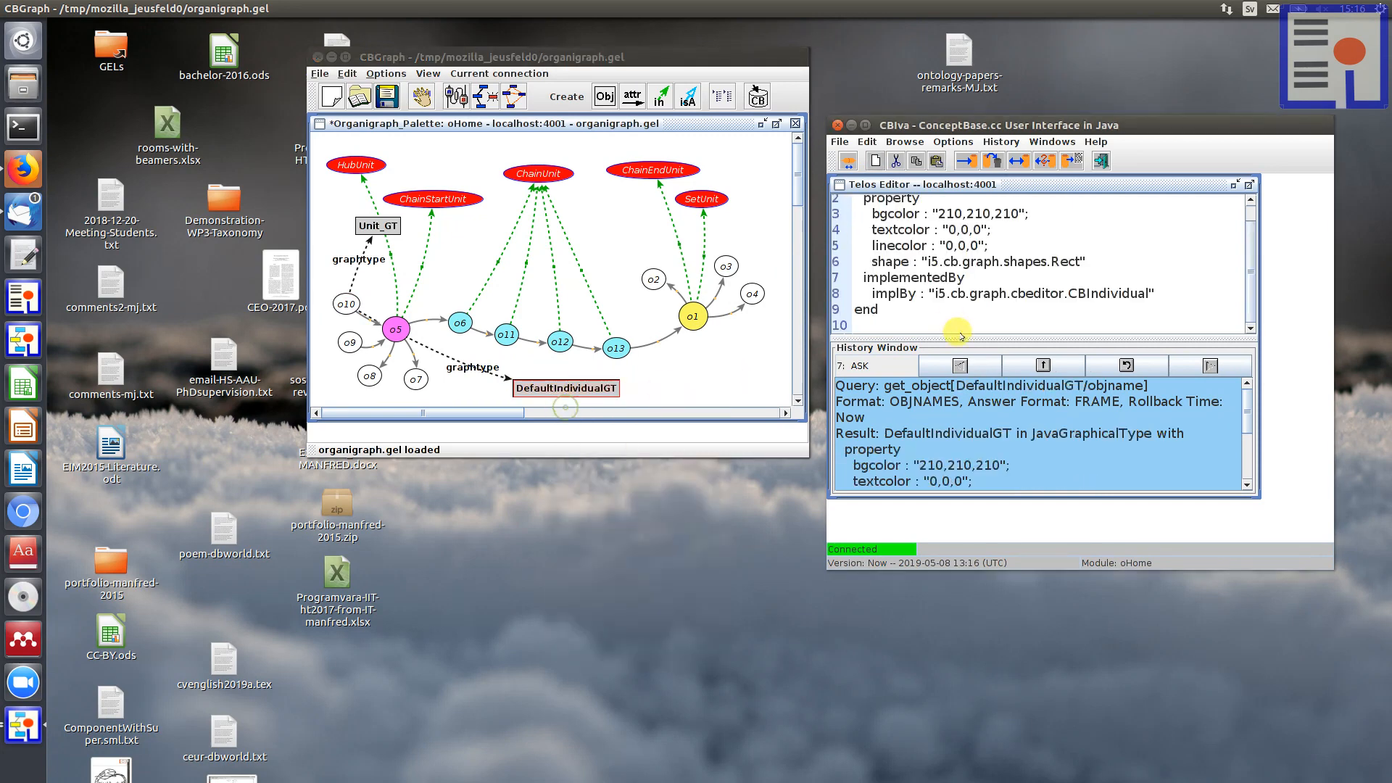
pyautogui.moveTo(950, 339); pyautogui.dragTo(951, 426)
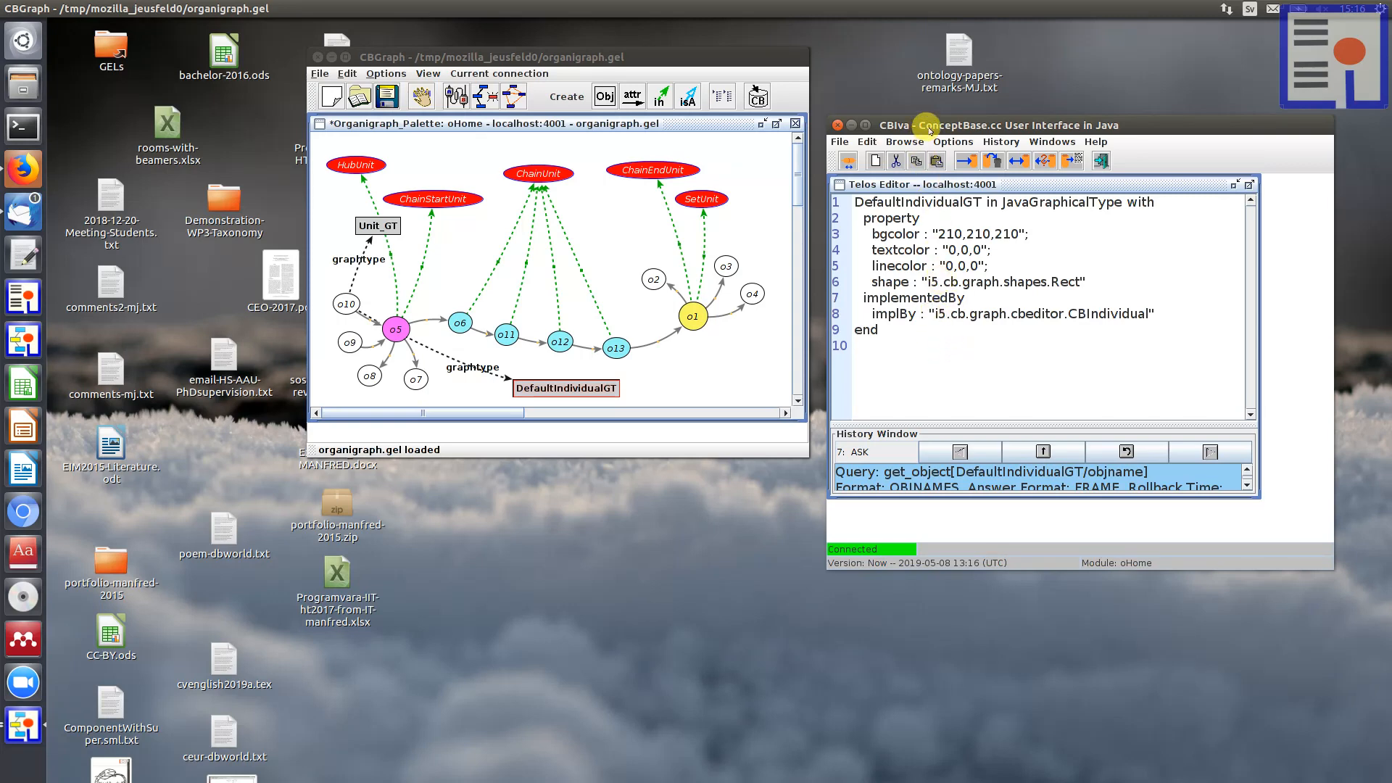
pyautogui.moveTo(925, 127); pyautogui.dragTo(925, 117)
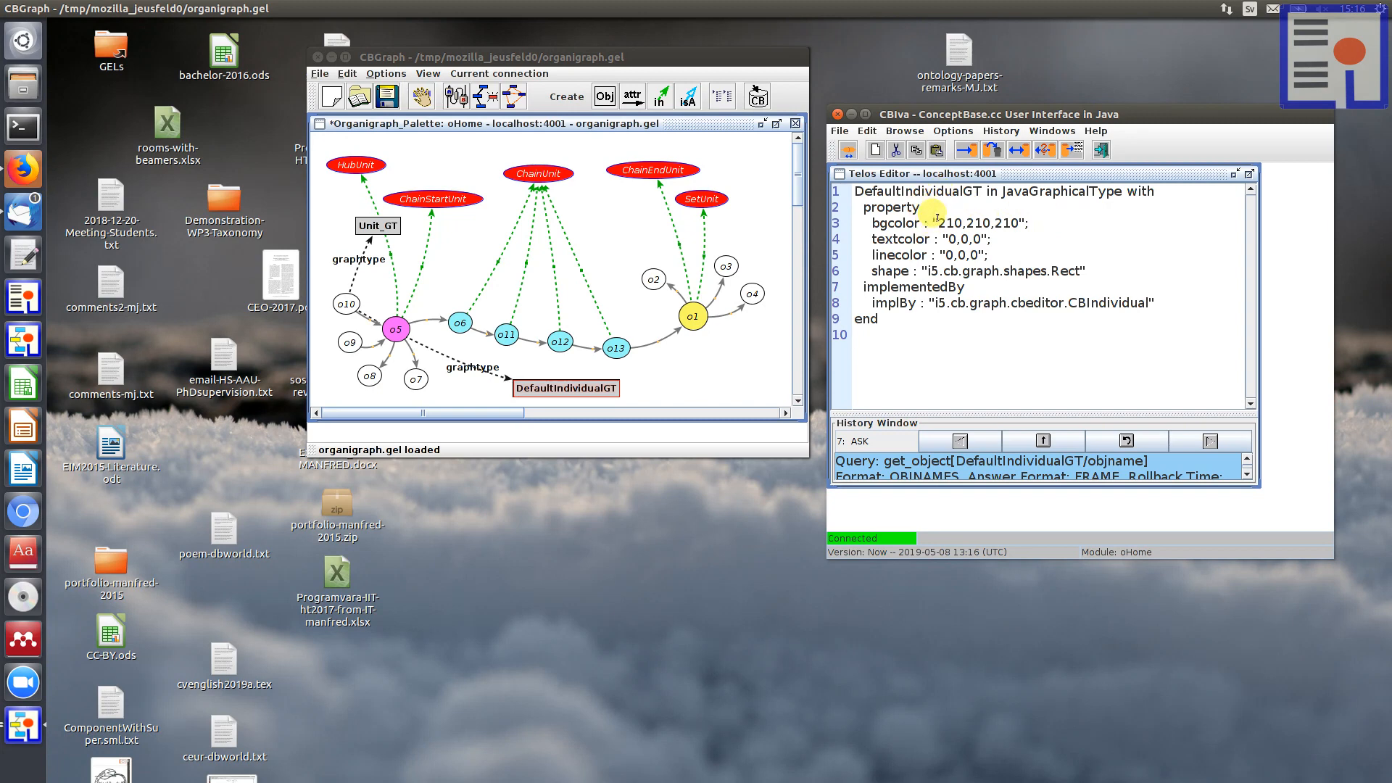
# Step: Examine the bgcolor, textcolor and shape properties in the DefaultIndividualGT definition
pyautogui.moveTo(936, 223); pyautogui.dragTo(1010, 221)
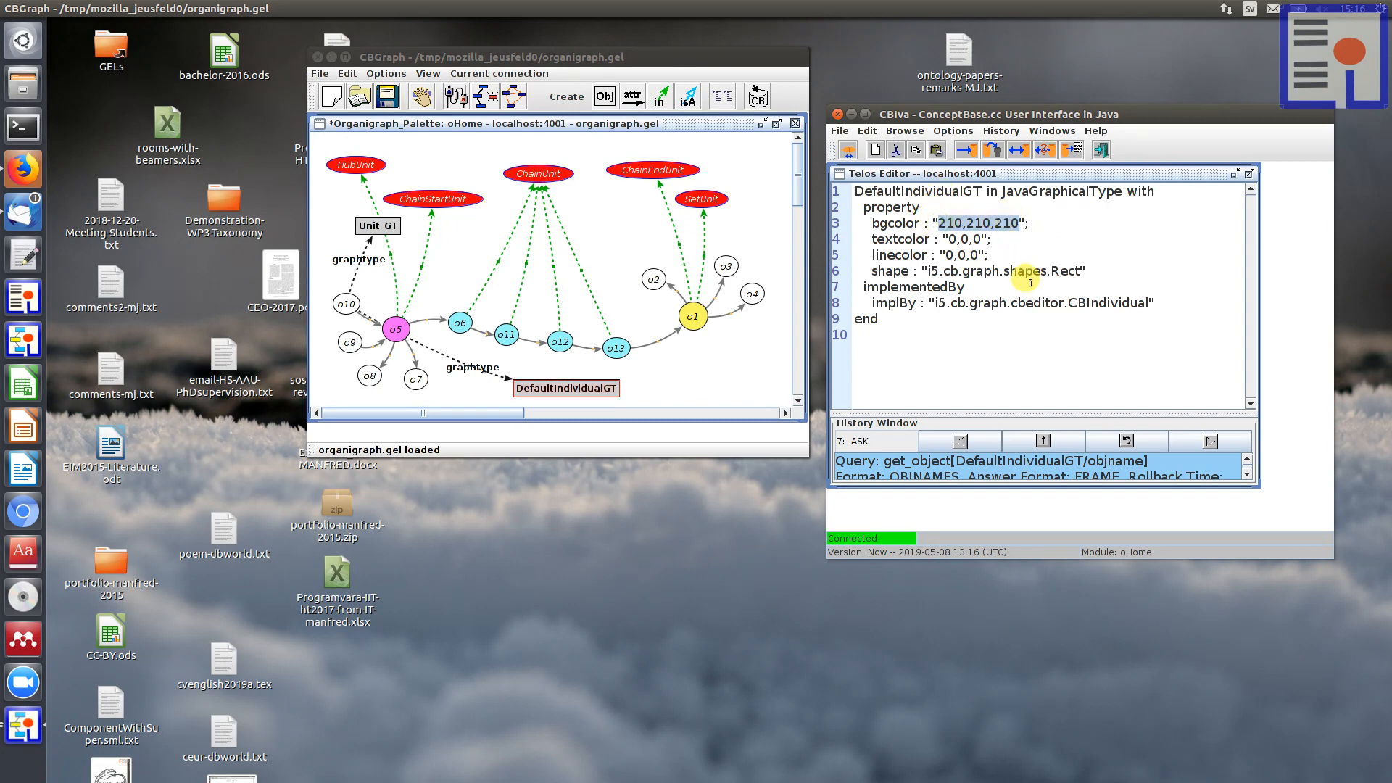
pyautogui.click(969, 239)
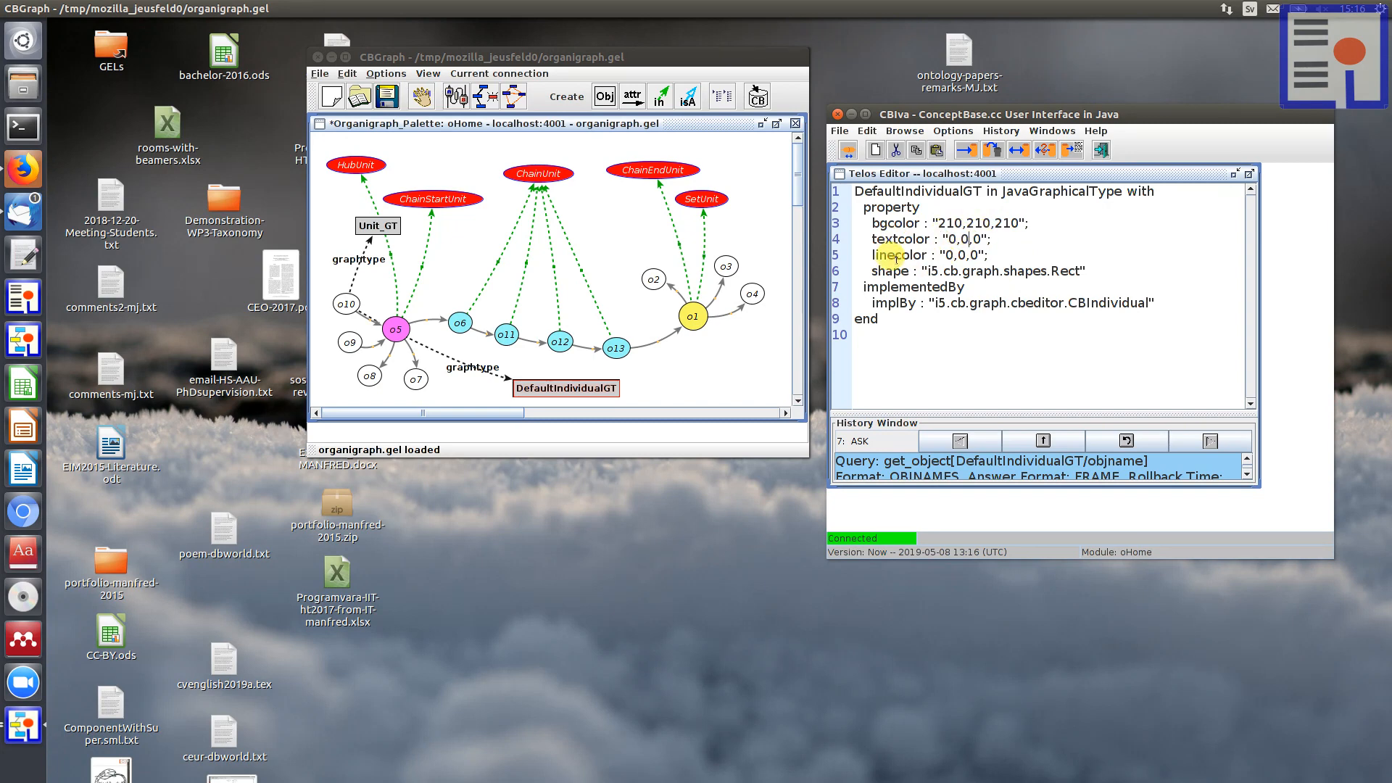
pyautogui.click(629, 374)
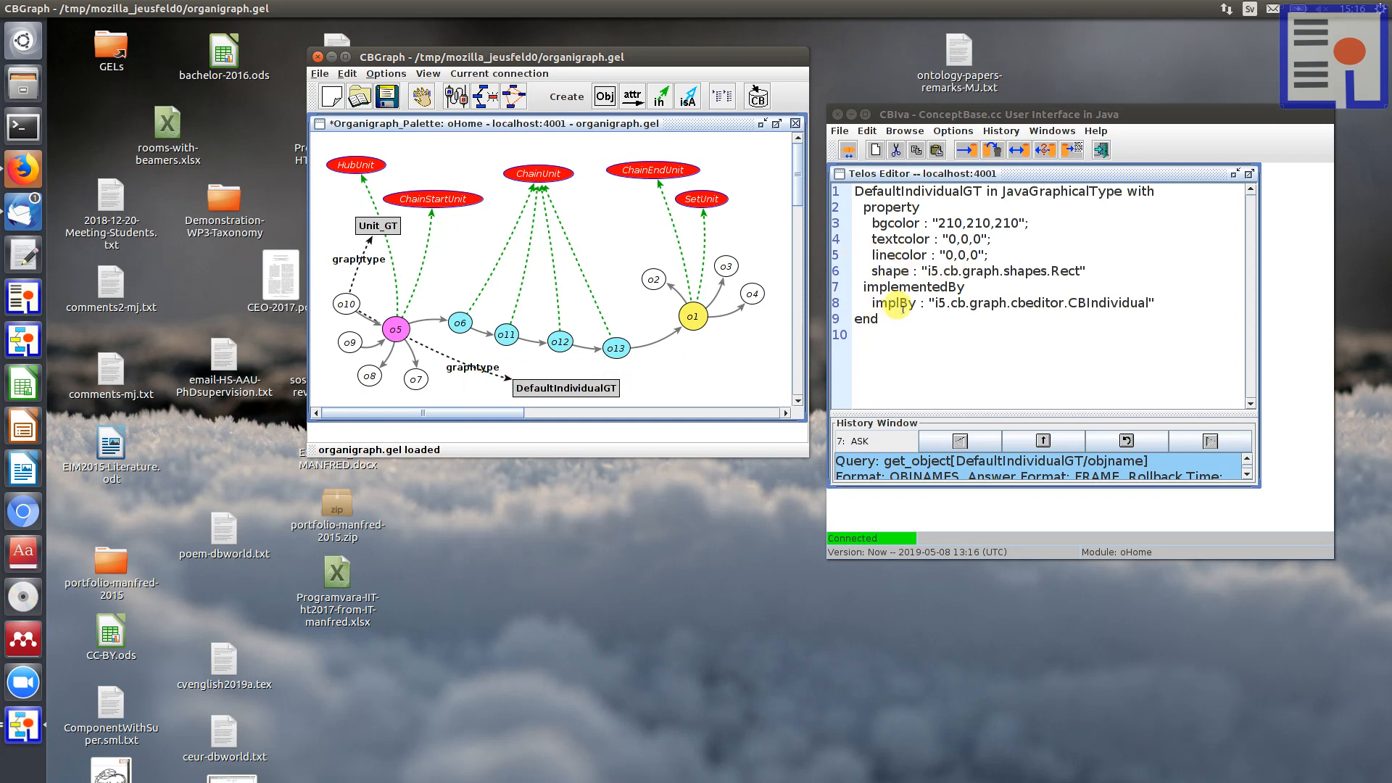
pyautogui.moveTo(1051, 267); pyautogui.dragTo(1083, 268)
pyautogui.moveTo(929, 269); pyautogui.dragTo(1050, 270)
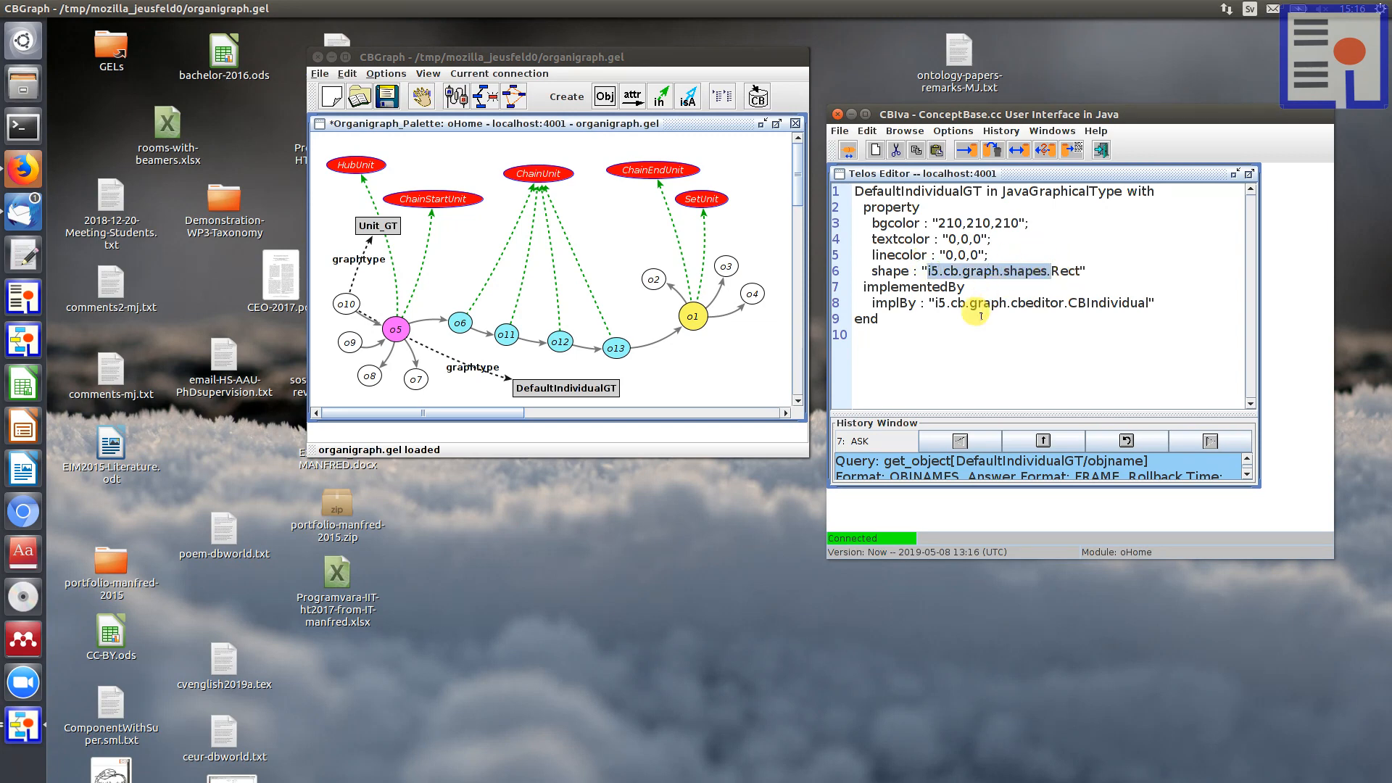
pyautogui.click(1004, 366)
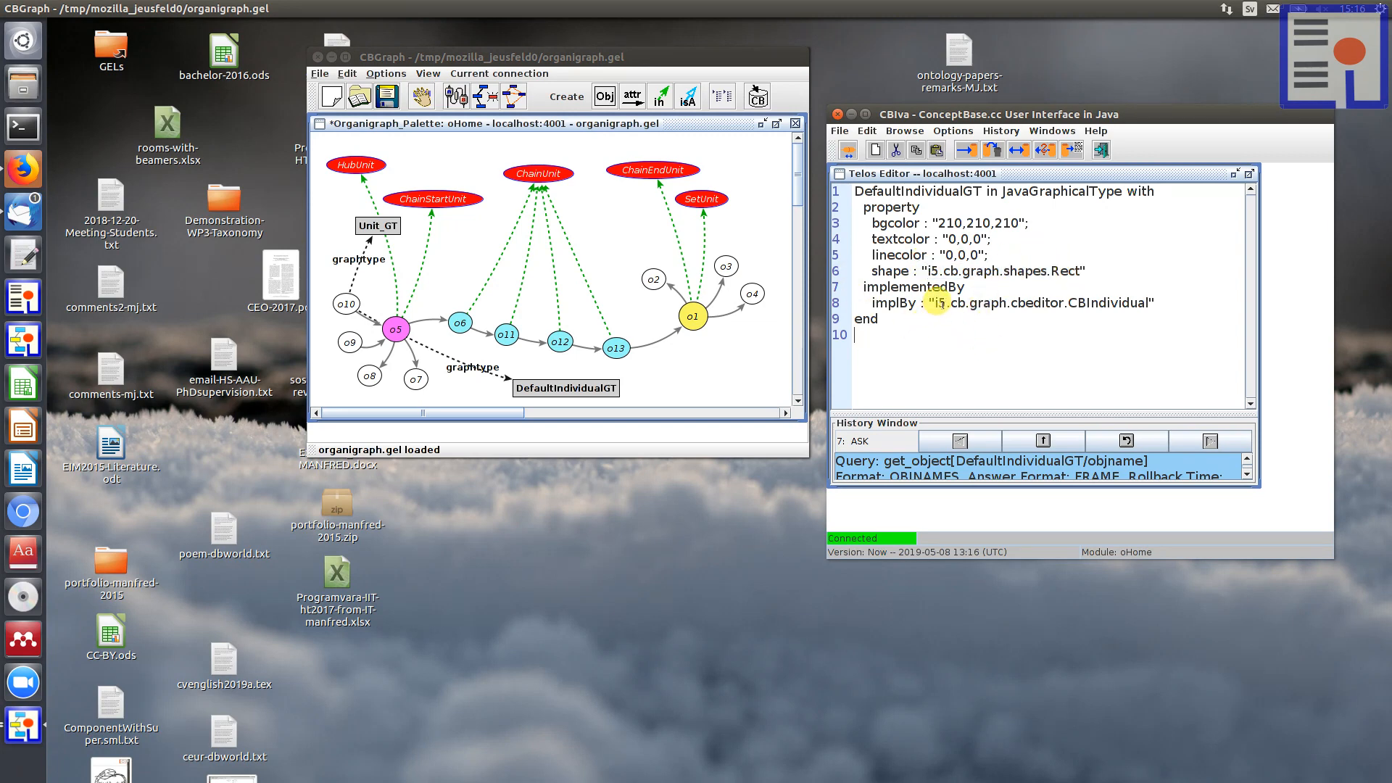
# Step: Examine the implBy value and its CBIndividual class in the DefaultIndividualGT definition
pyautogui.moveTo(933, 301); pyautogui.dragTo(1142, 300)
pyautogui.click(1022, 354)
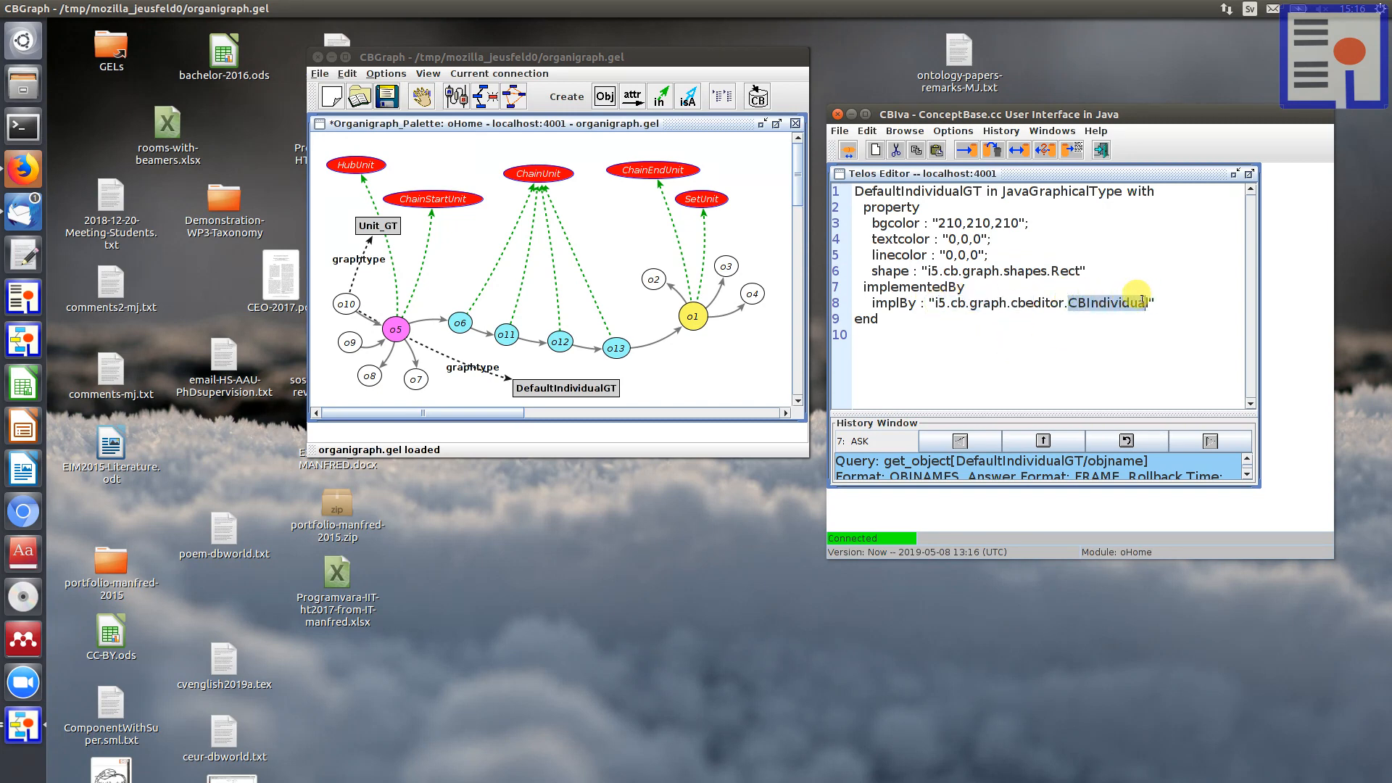
pyautogui.click(1096, 335)
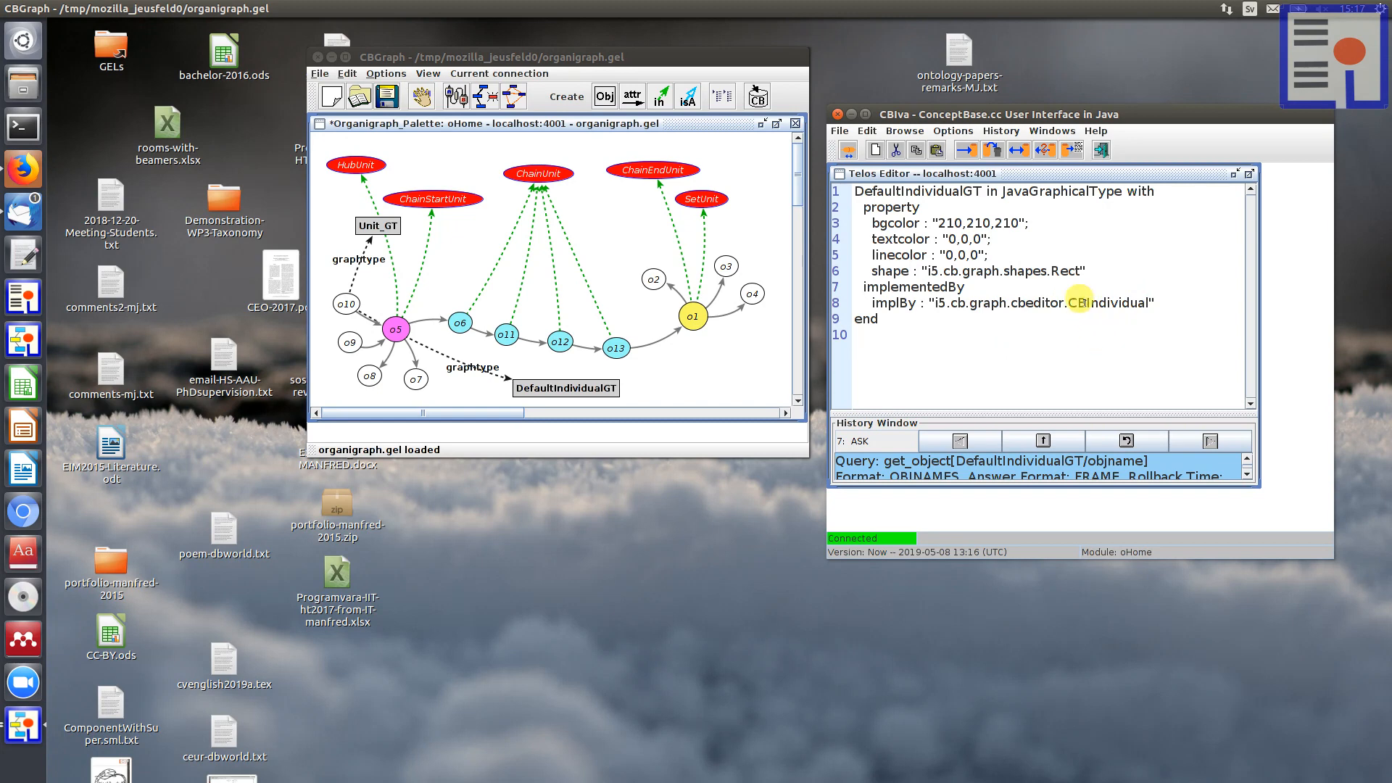
pyautogui.moveTo(1068, 301); pyautogui.dragTo(1143, 300)
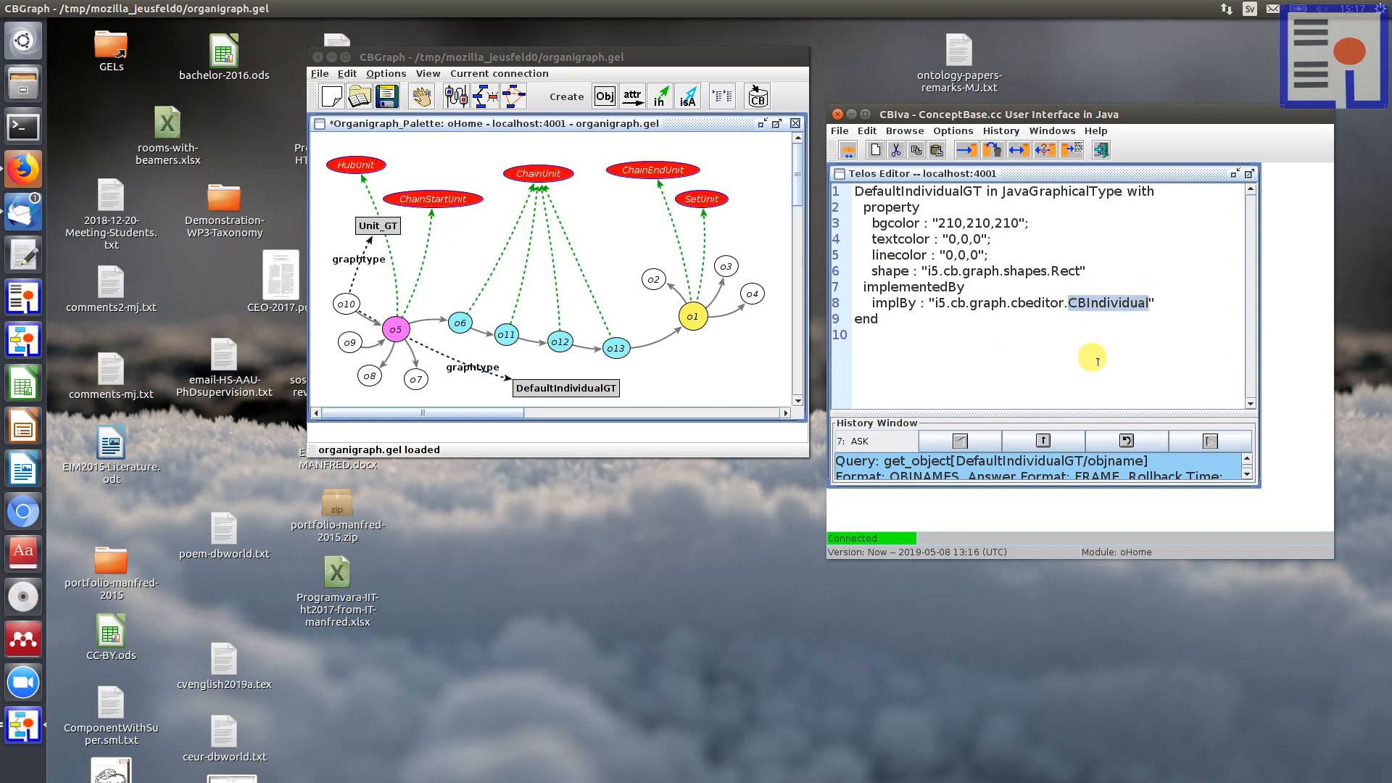
pyautogui.click(1037, 361)
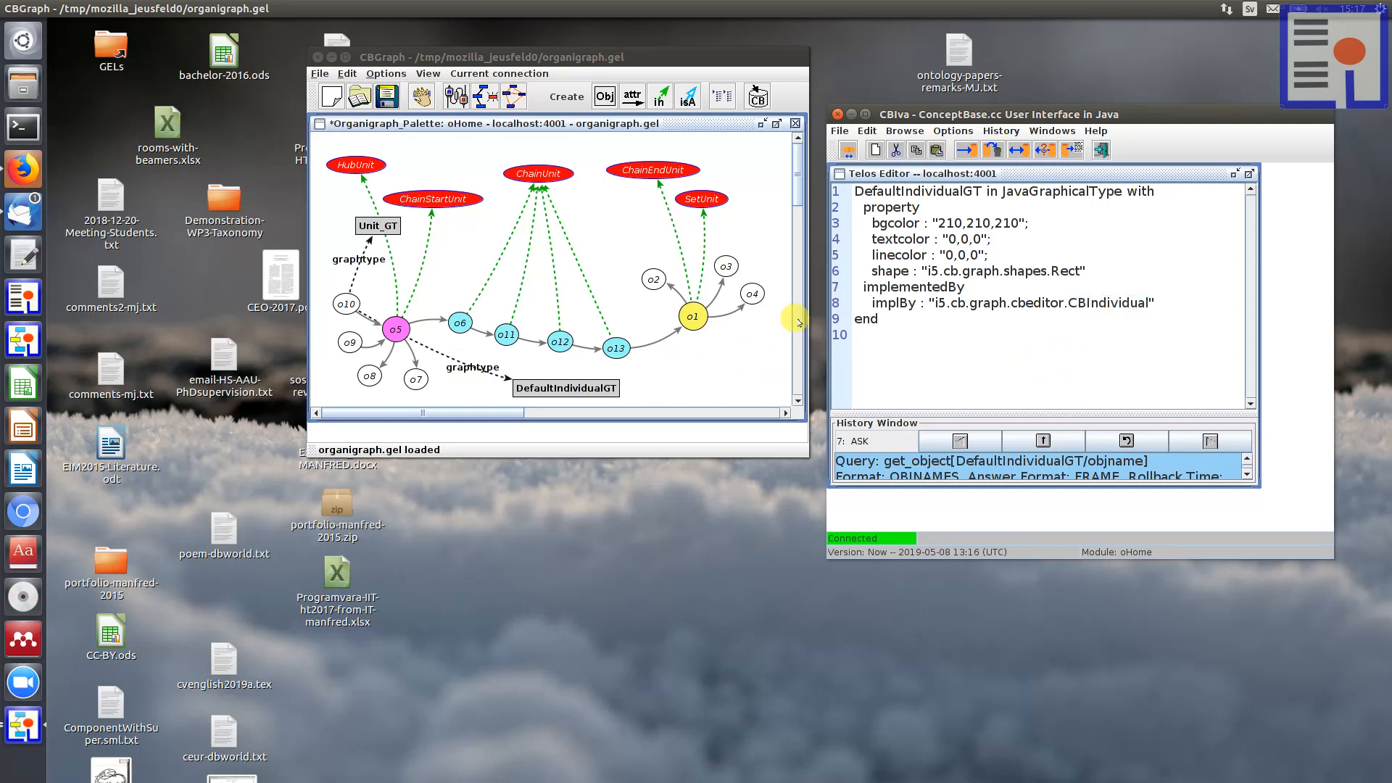
# Step: Display the Unit_GT definition in the Telos Editor and enlarge the editor area to fit the definition
pyautogui.click(377, 223)
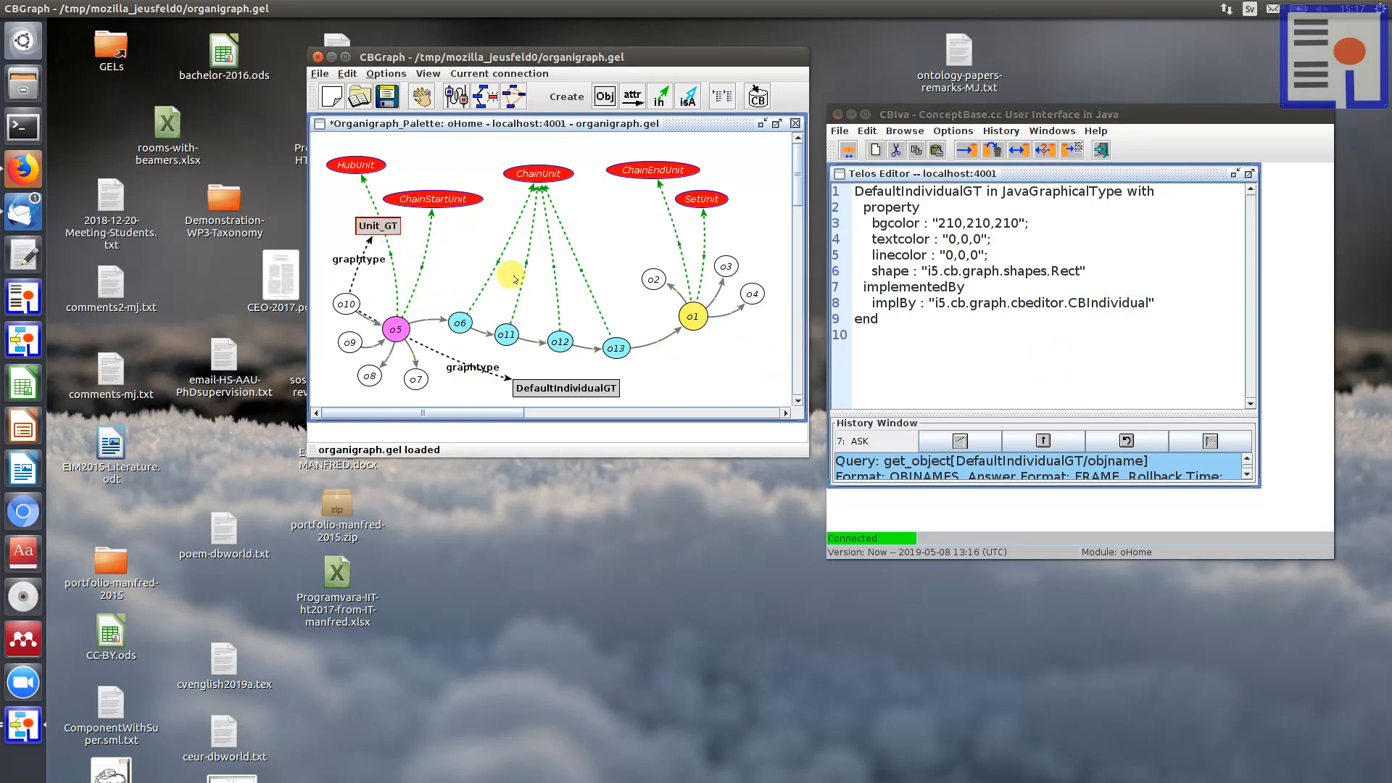
pyautogui.rightClick(379, 224)
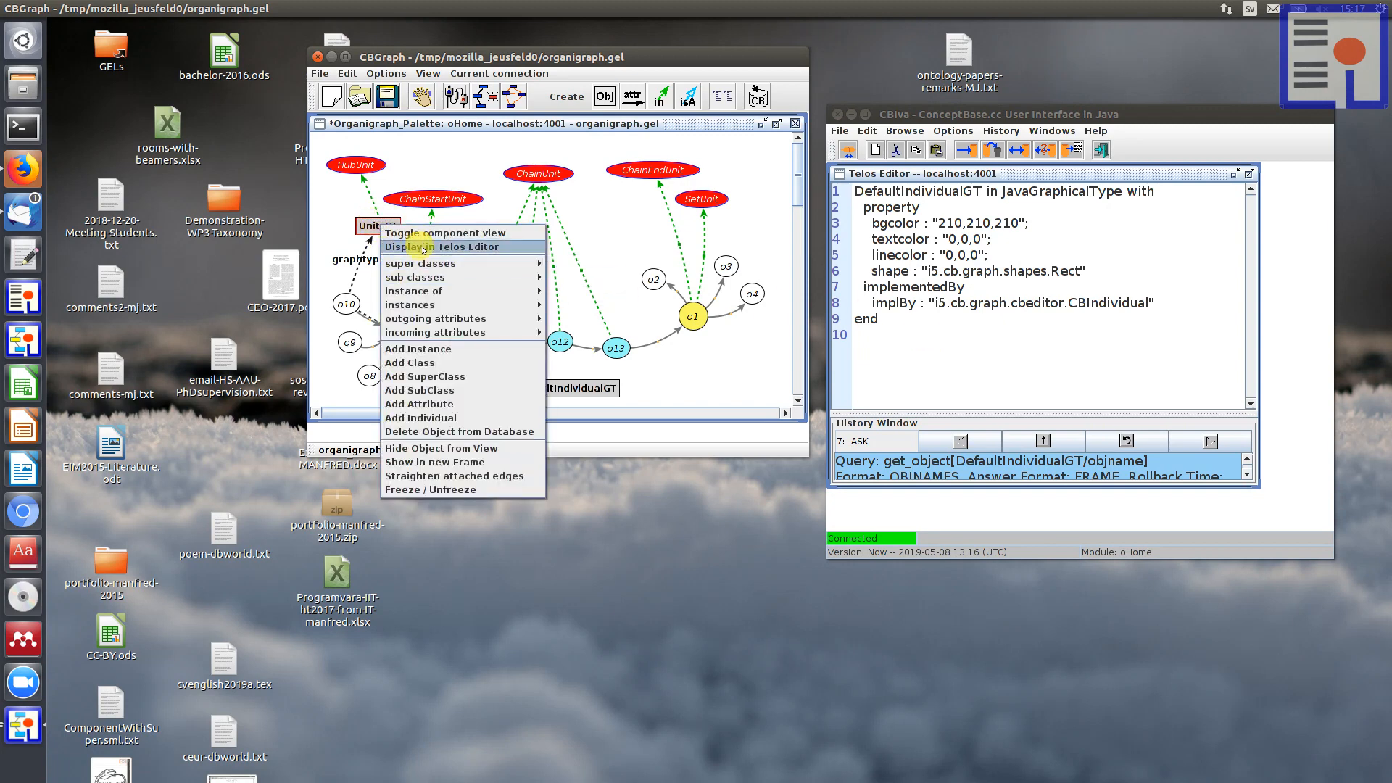
pyautogui.click(423, 247)
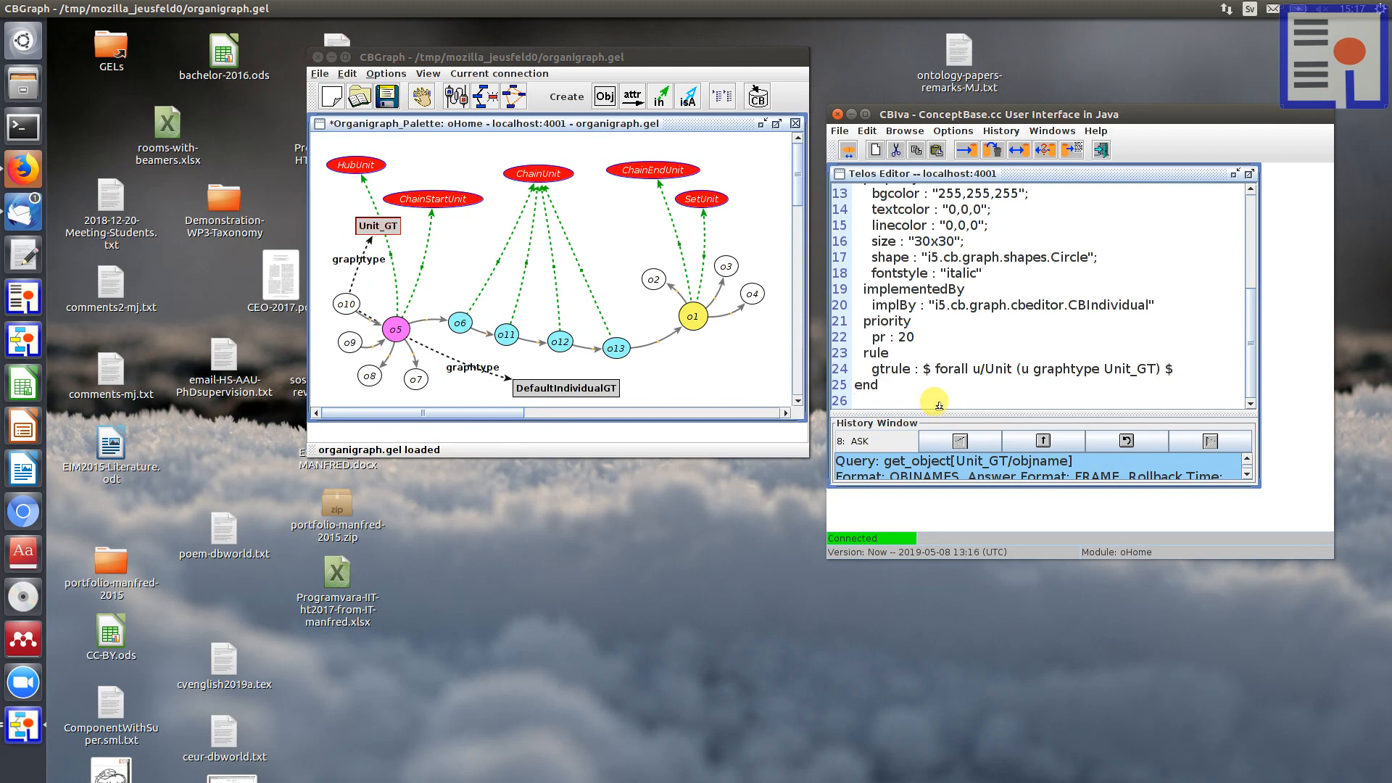
pyautogui.moveTo(939, 404); pyautogui.dragTo(939, 421)
pyautogui.scroll(4, 1018, 326)
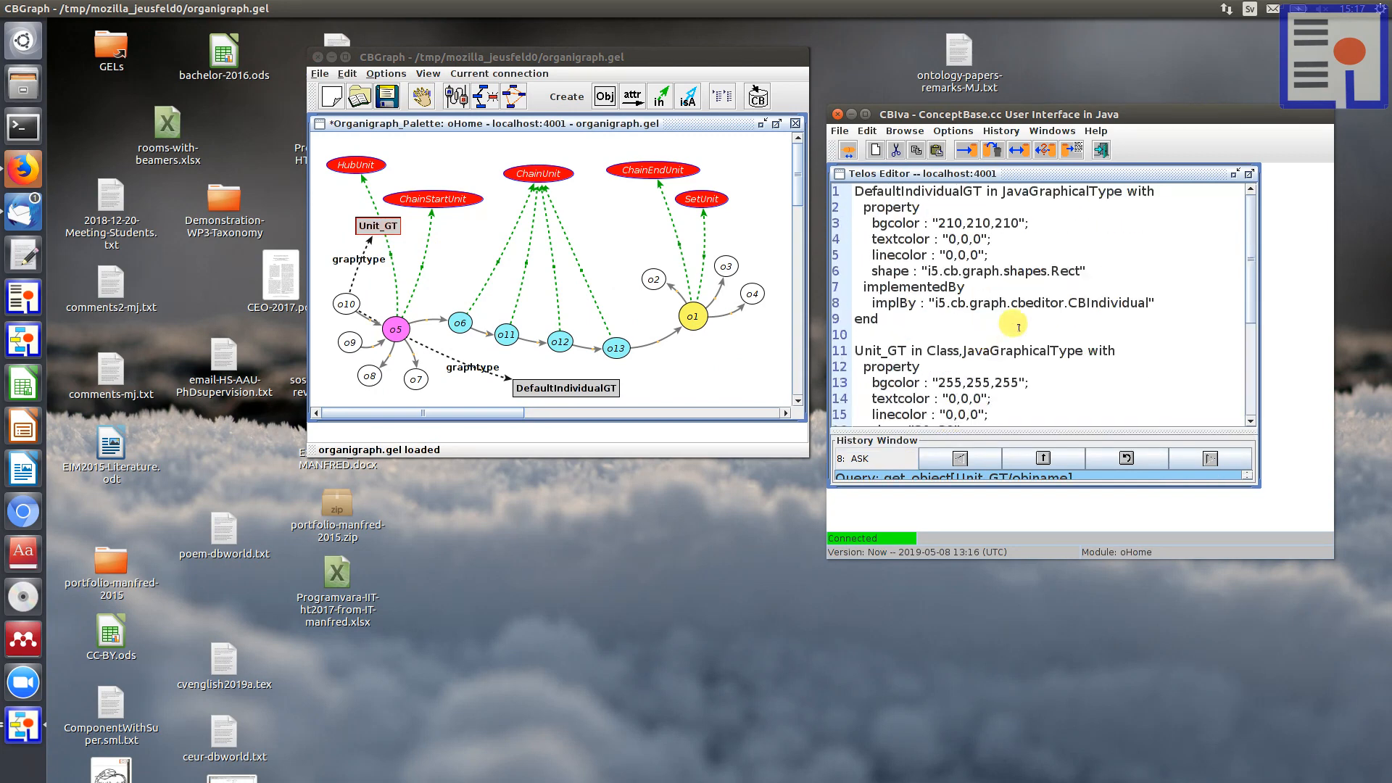
pyautogui.scroll(-4, 1018, 335)
pyautogui.scroll(1, 1004, 384)
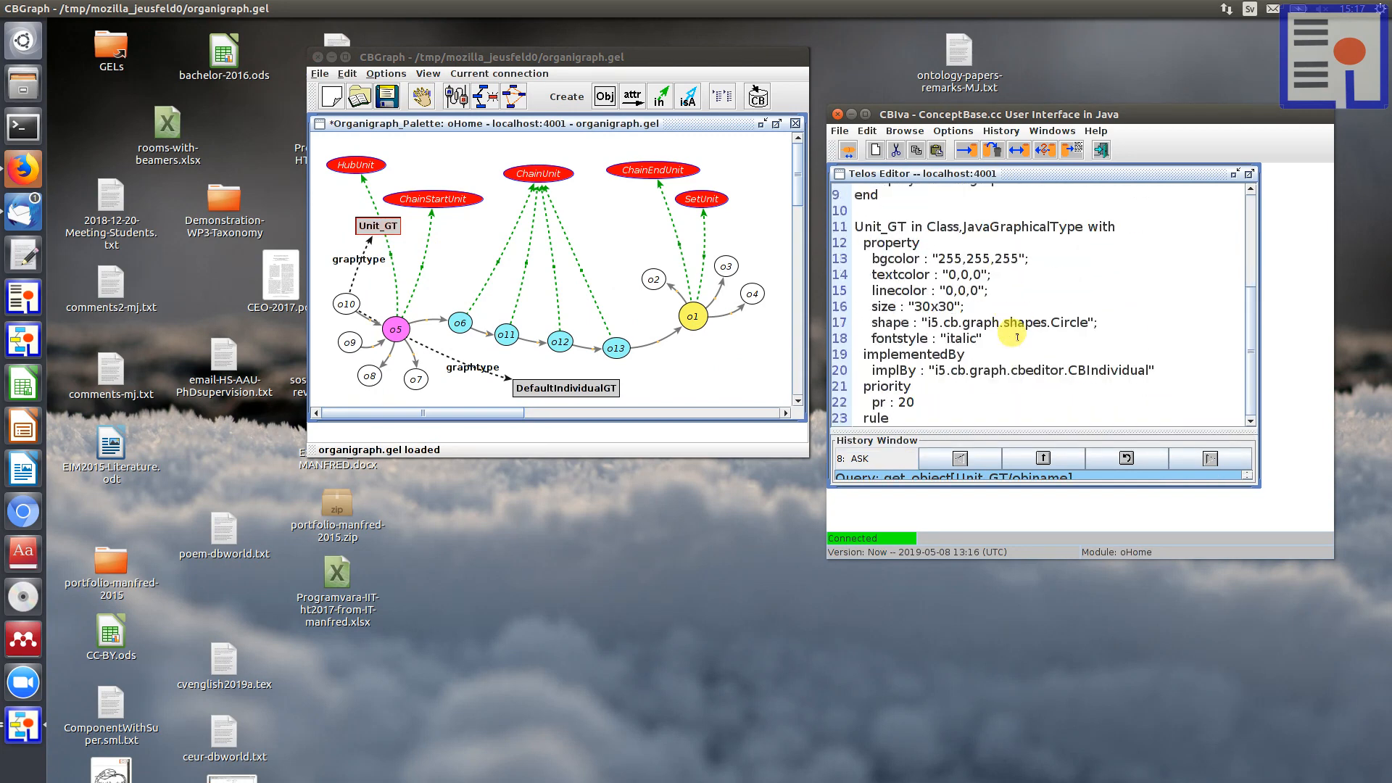
pyautogui.moveTo(992, 424); pyautogui.dragTo(997, 529)
pyautogui.scroll(1, 965, 334)
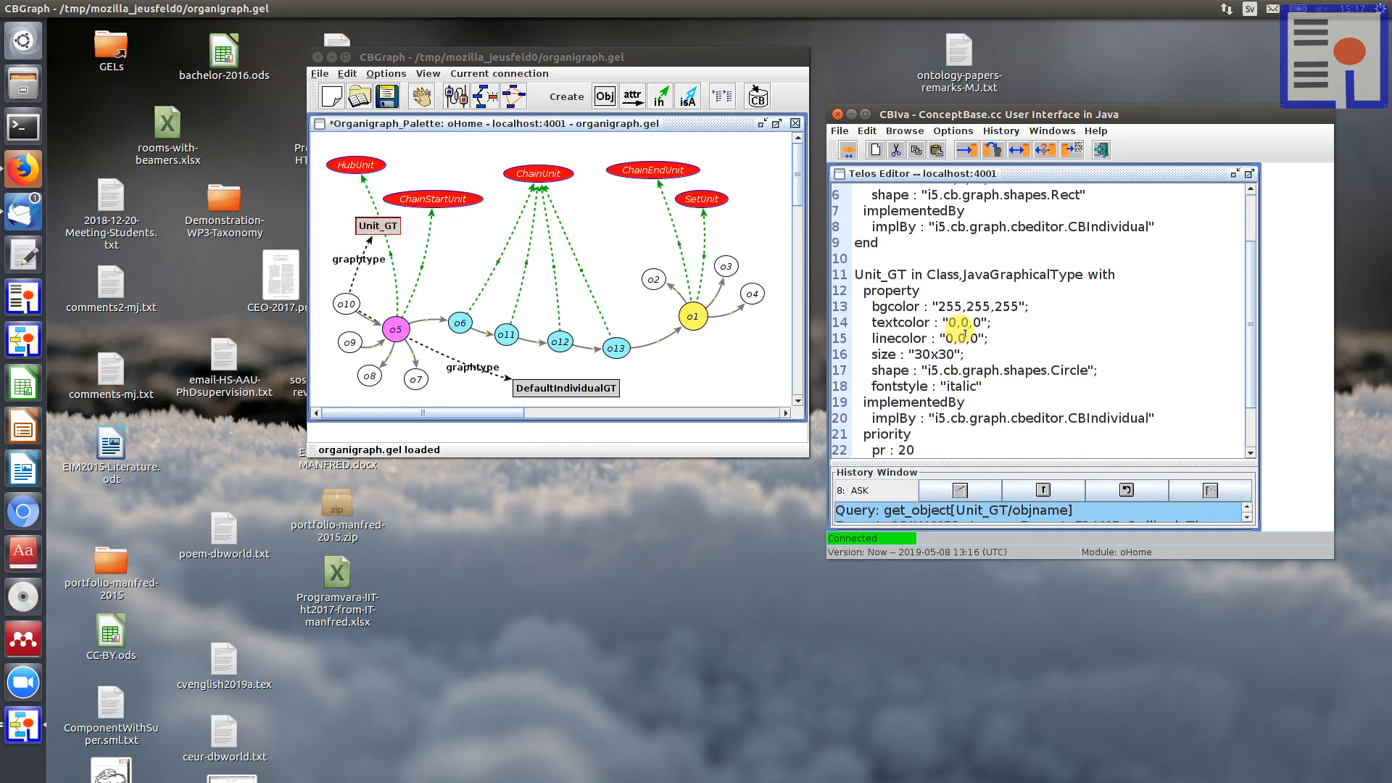
pyautogui.scroll(-1, 964, 334)
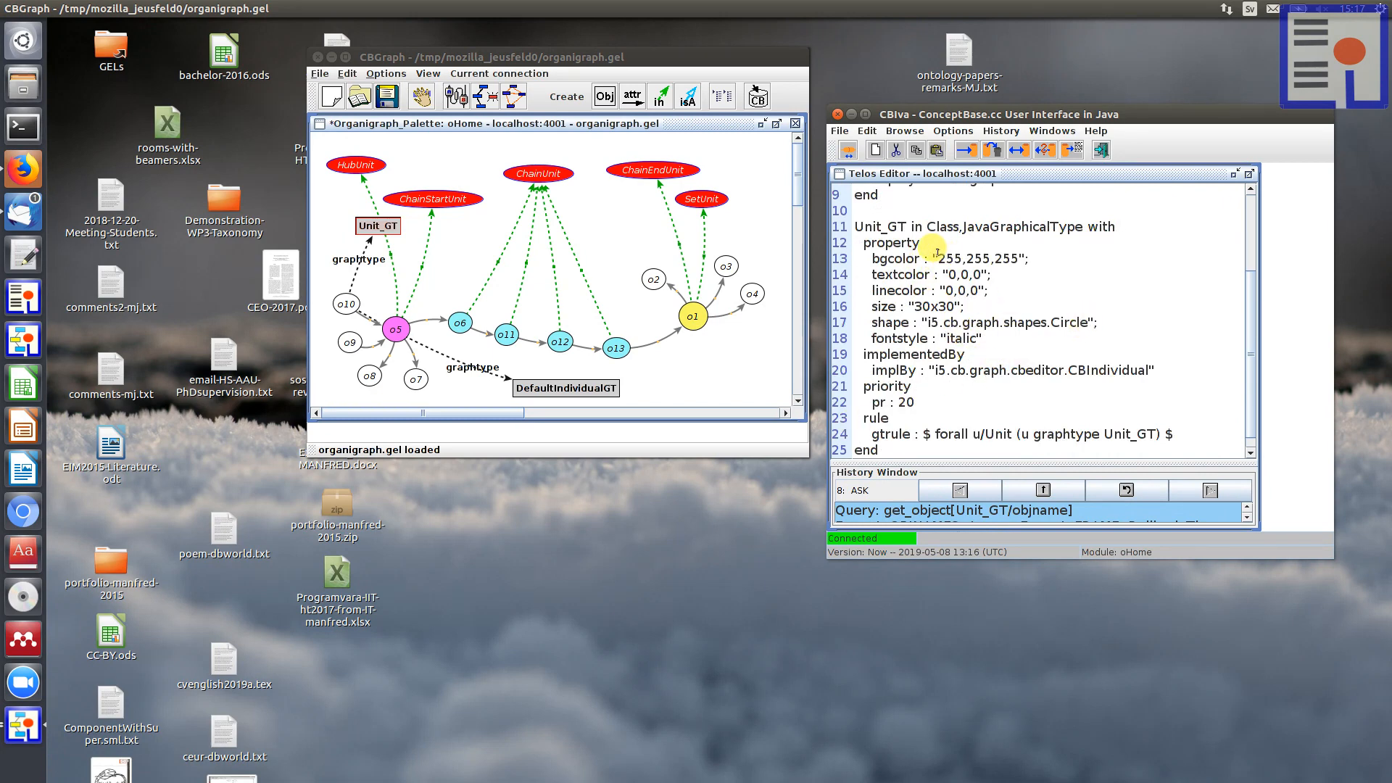
# Step: Examine the bgcolor, size, shape and fontstyle properties in the Unit_GT definition
pyautogui.moveTo(938, 253); pyautogui.dragTo(1007, 255)
pyautogui.click(996, 307)
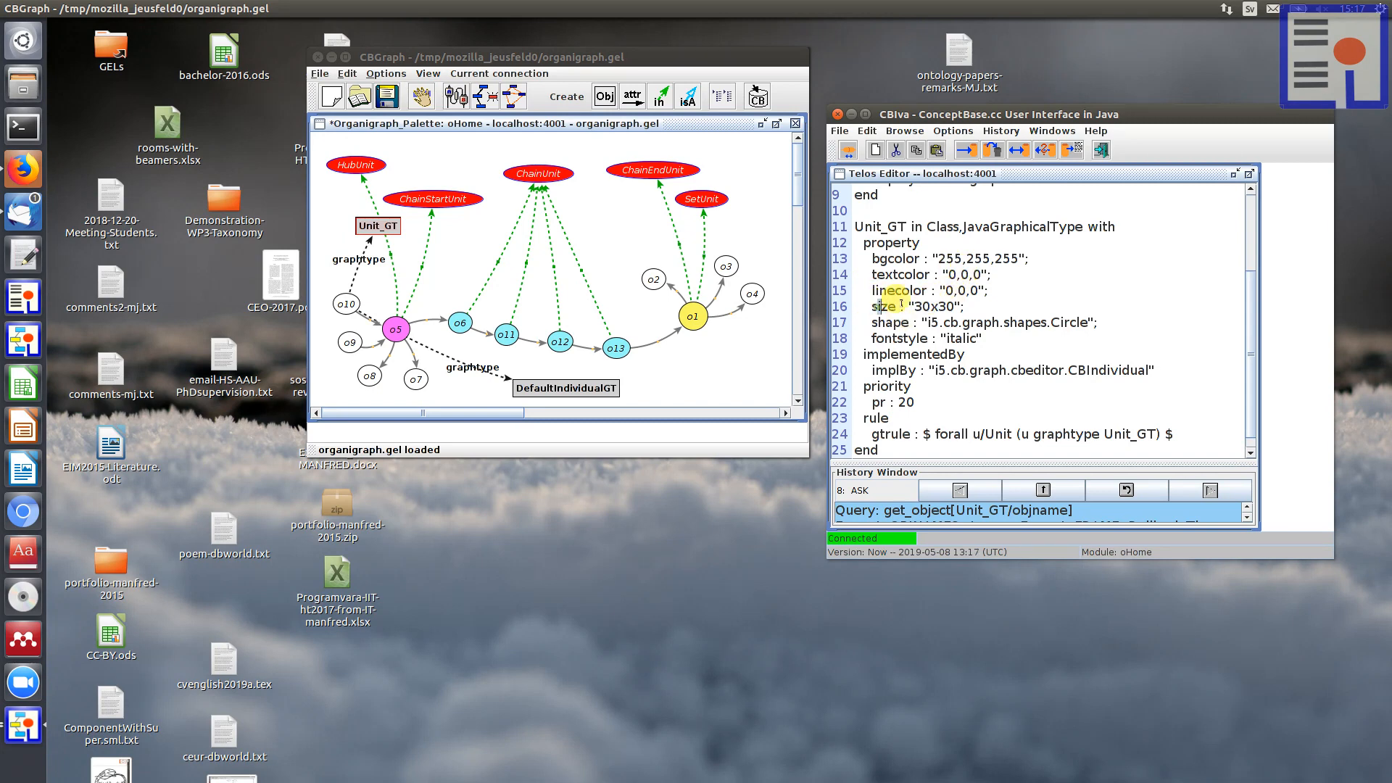
pyautogui.moveTo(955, 307); pyautogui.dragTo(873, 306)
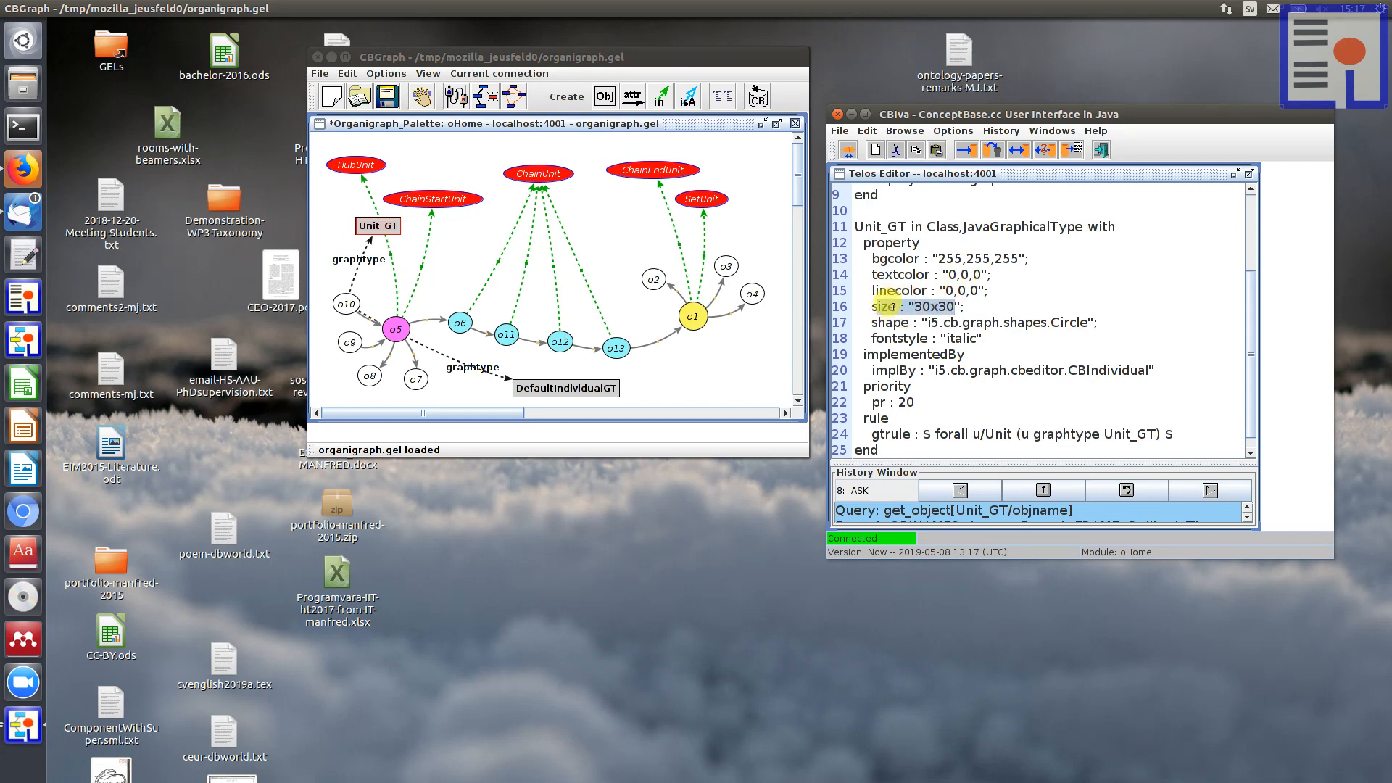
pyautogui.click(979, 306)
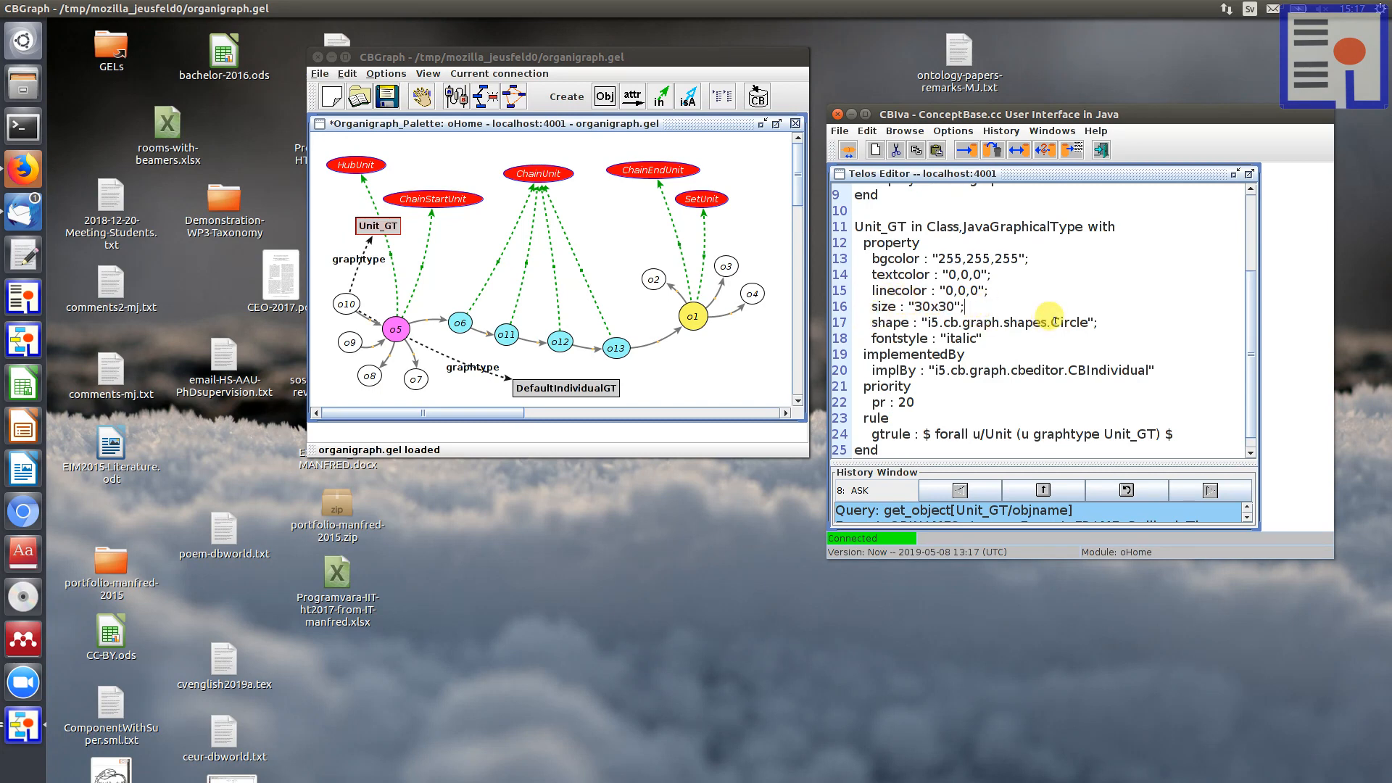
pyautogui.moveTo(1051, 321); pyautogui.dragTo(1088, 322)
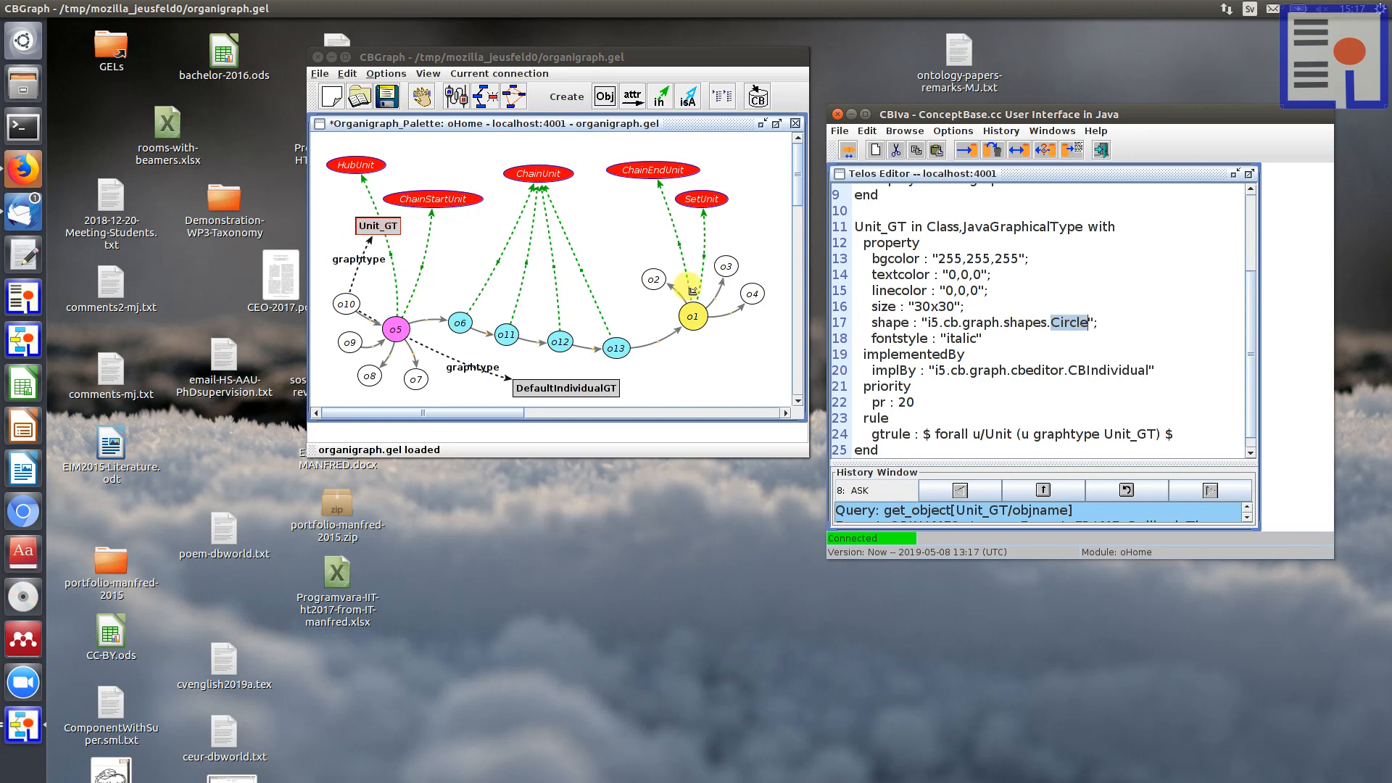
pyautogui.click(1059, 306)
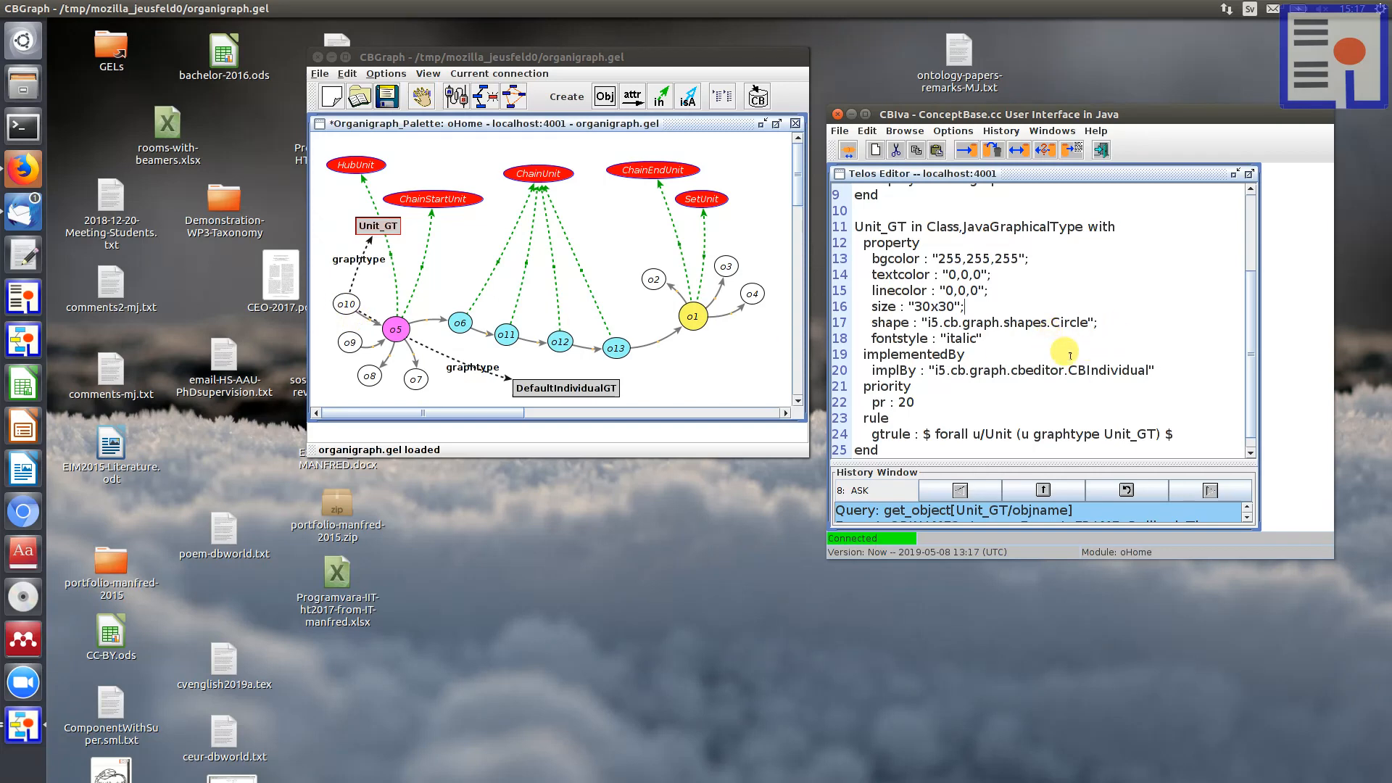
pyautogui.click(1049, 324)
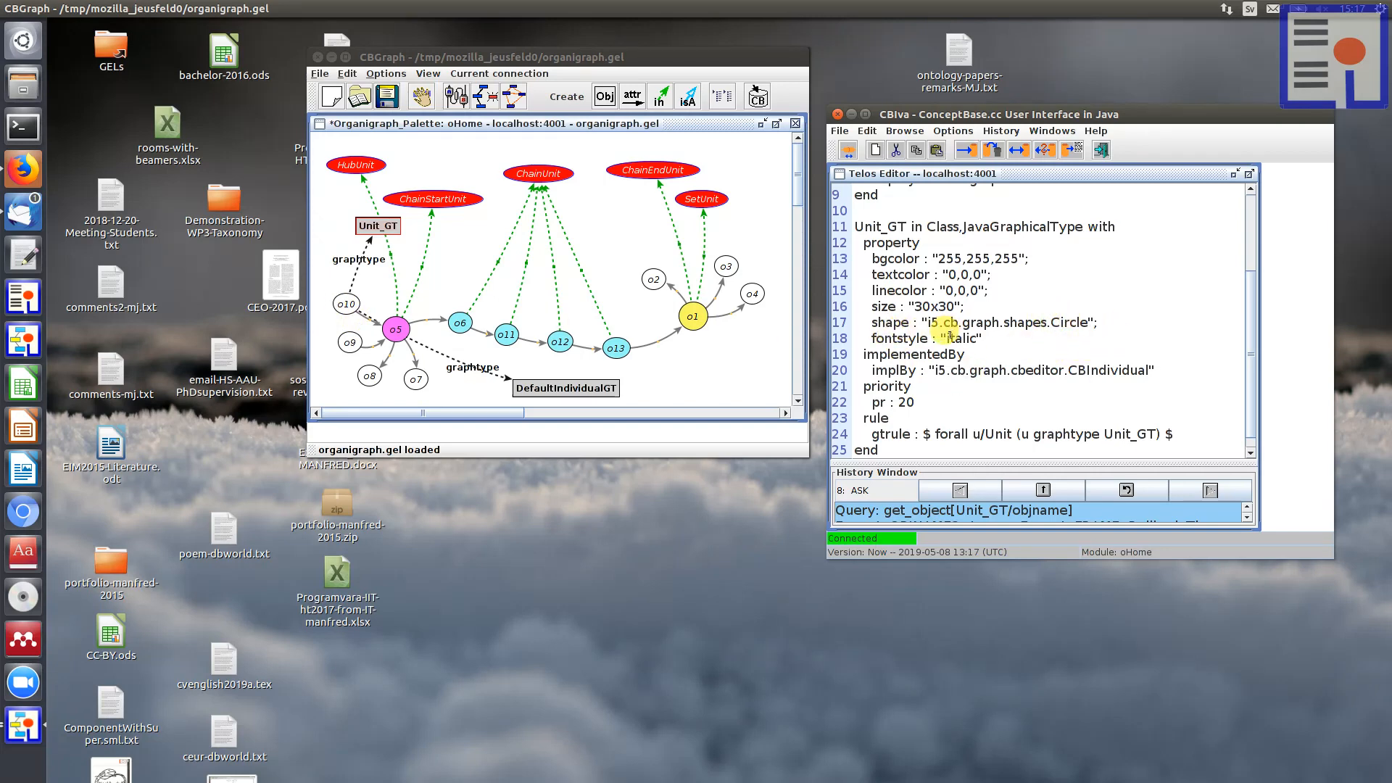
pyautogui.moveTo(948, 338); pyautogui.dragTo(976, 338)
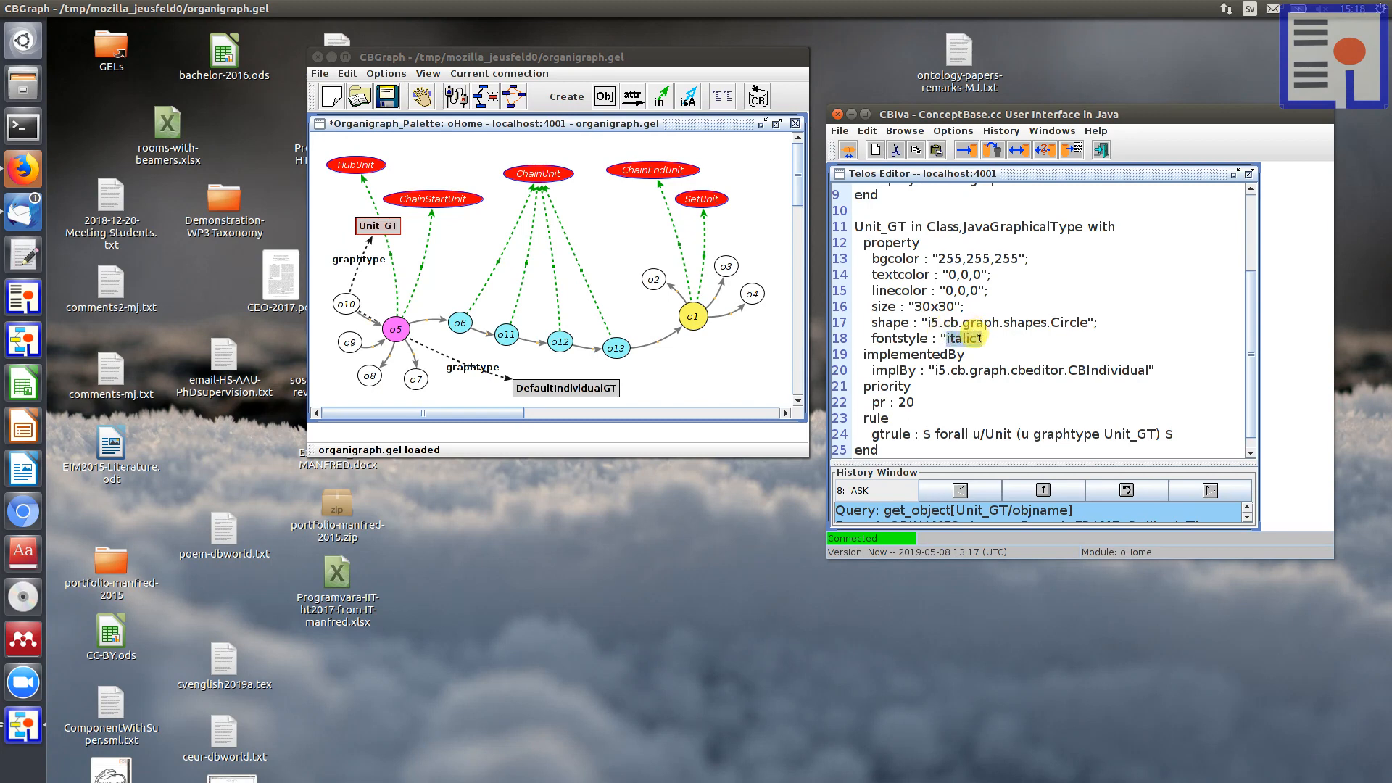
# Step: Examine the implBy value, the gtrule formula and the priority in the Unit_GT definition
pyautogui.moveTo(1069, 370); pyautogui.dragTo(1154, 370)
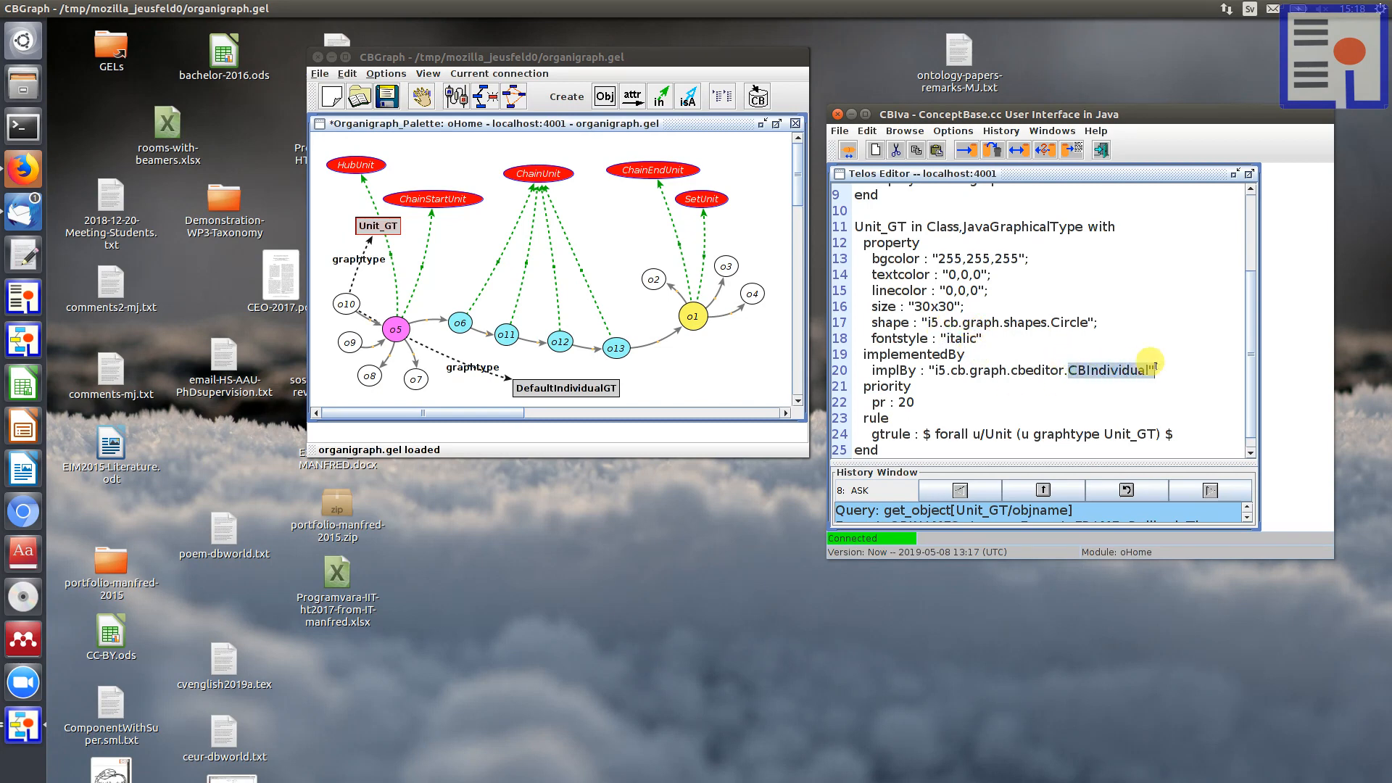
pyautogui.click(1087, 370)
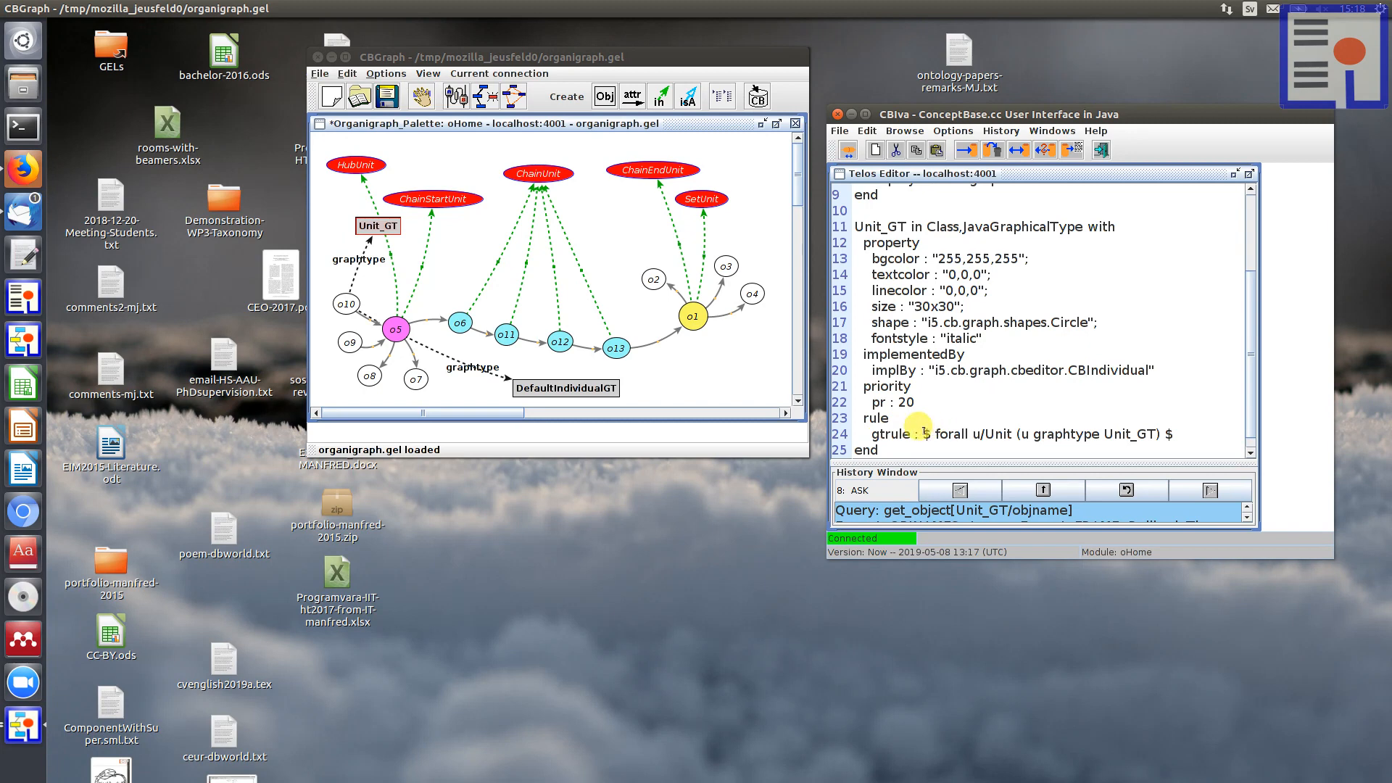
pyautogui.moveTo(922, 433); pyautogui.dragTo(1174, 433)
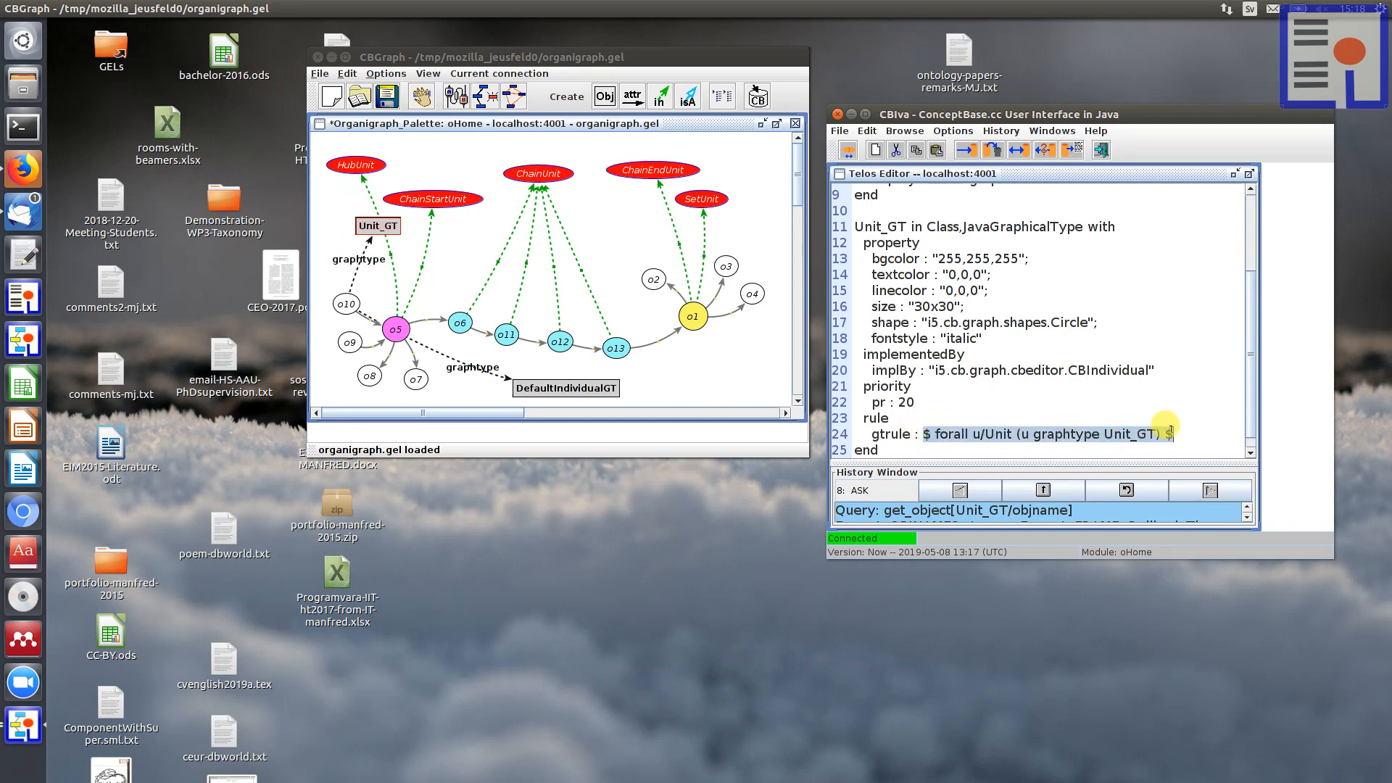
pyautogui.click(1122, 384)
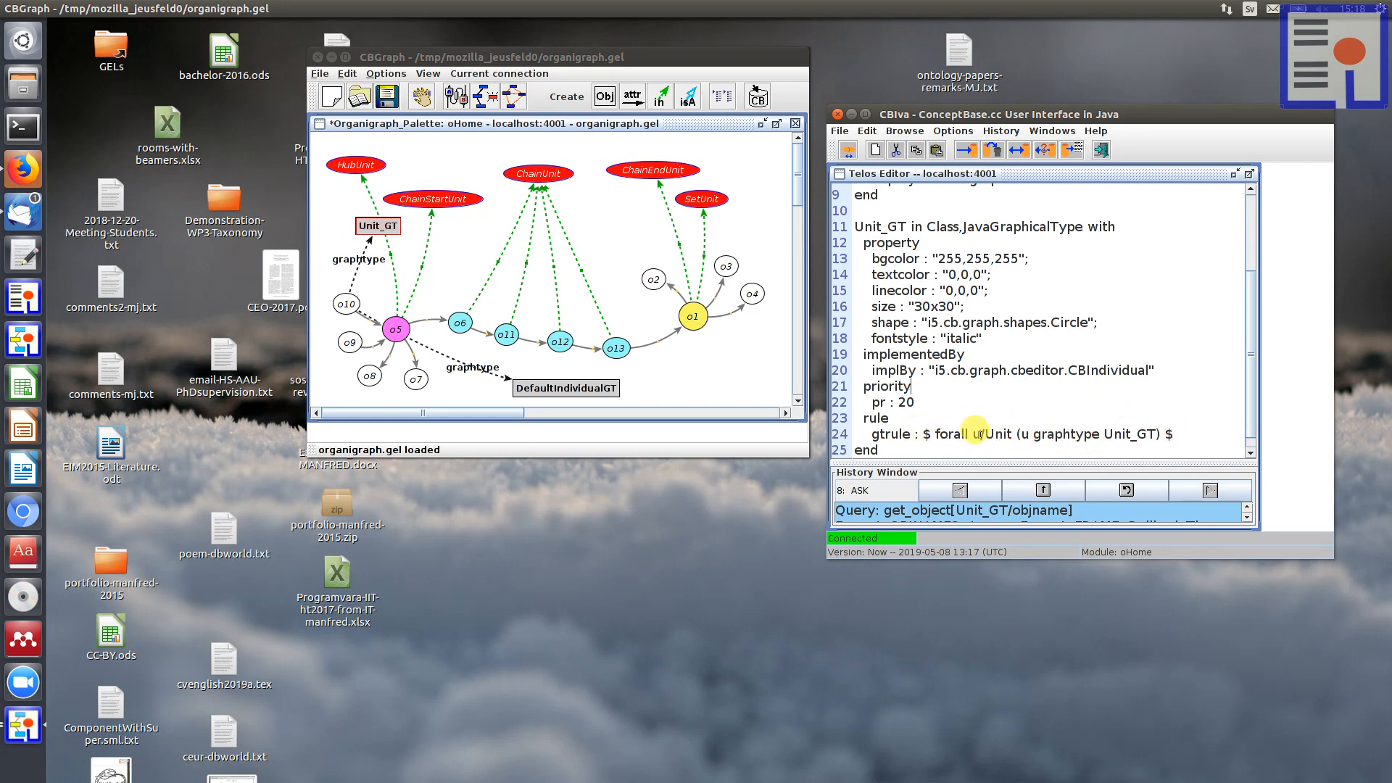
pyautogui.moveTo(973, 433); pyautogui.dragTo(1015, 433)
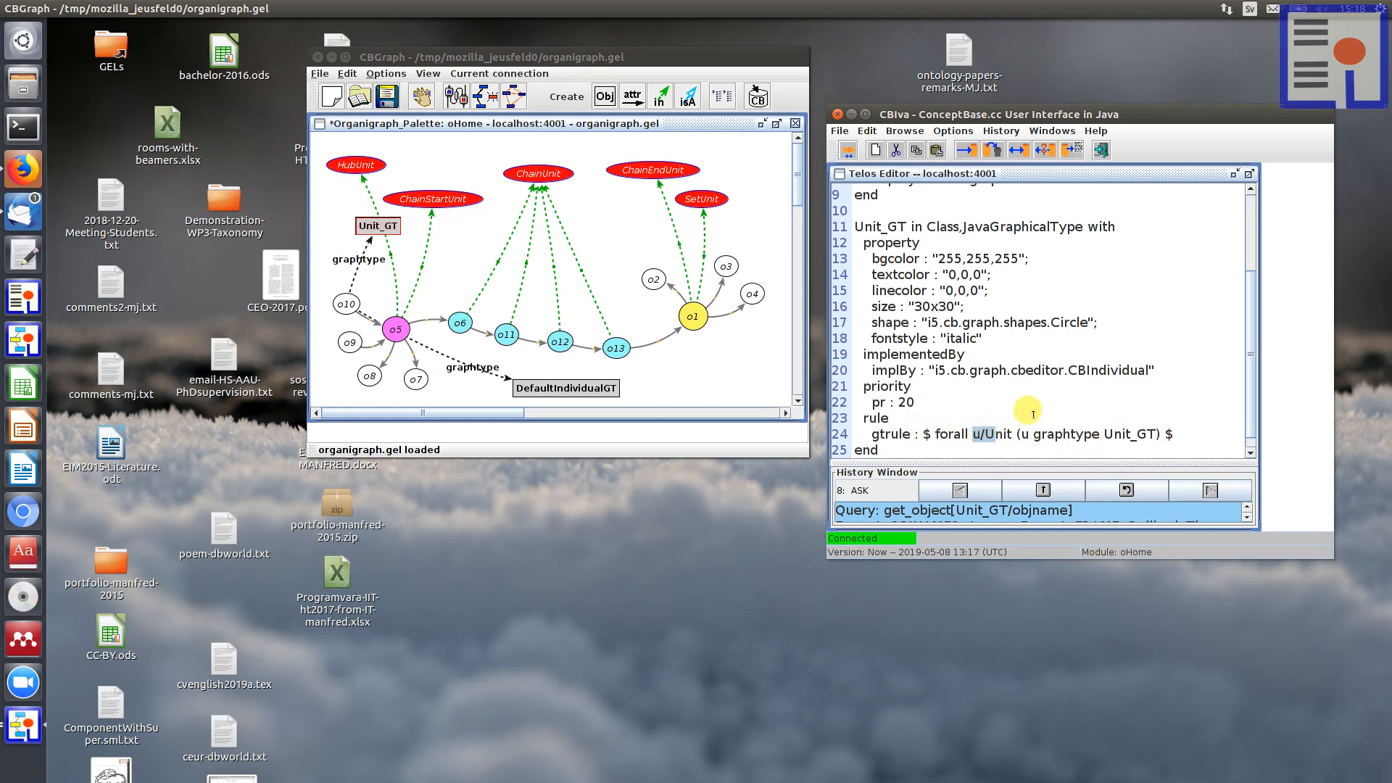
pyautogui.click(1024, 404)
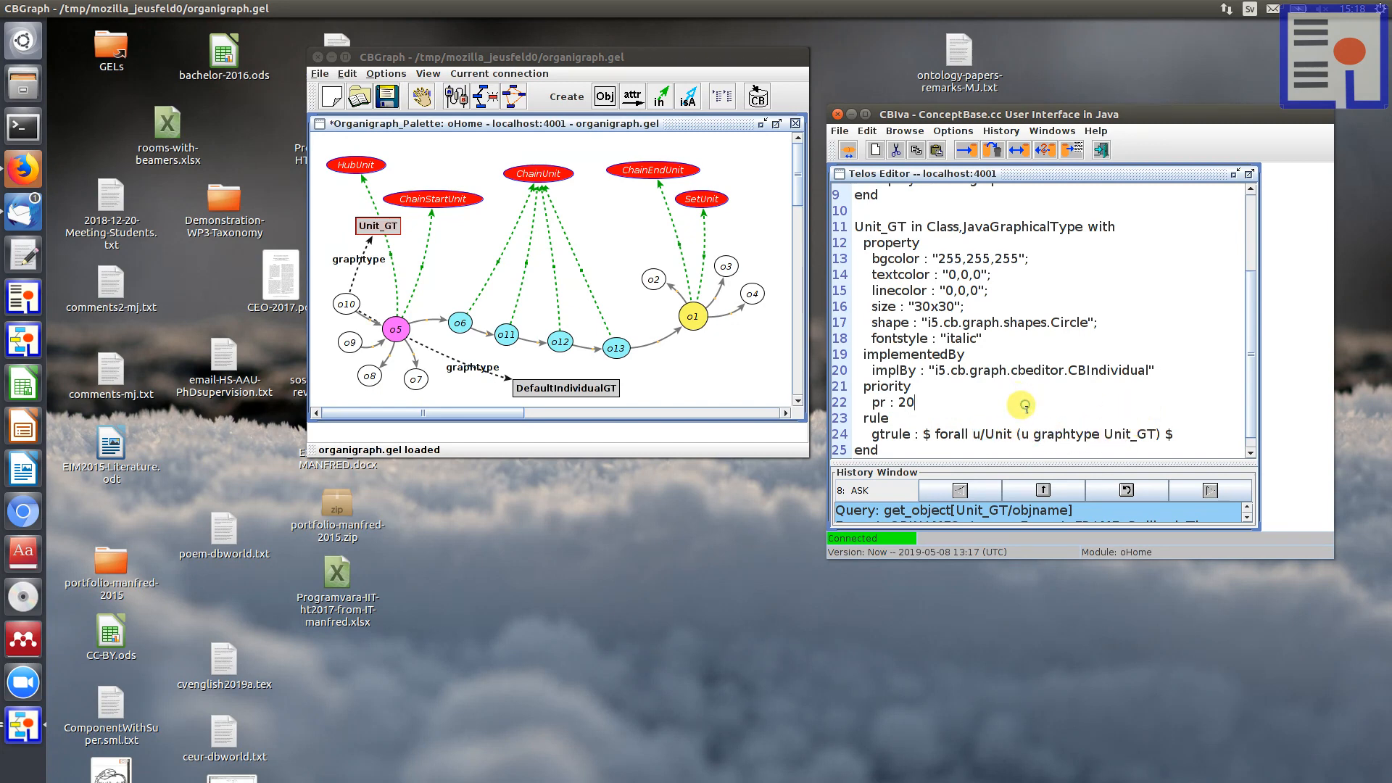
pyautogui.moveTo(936, 399); pyautogui.dragTo(830, 400)
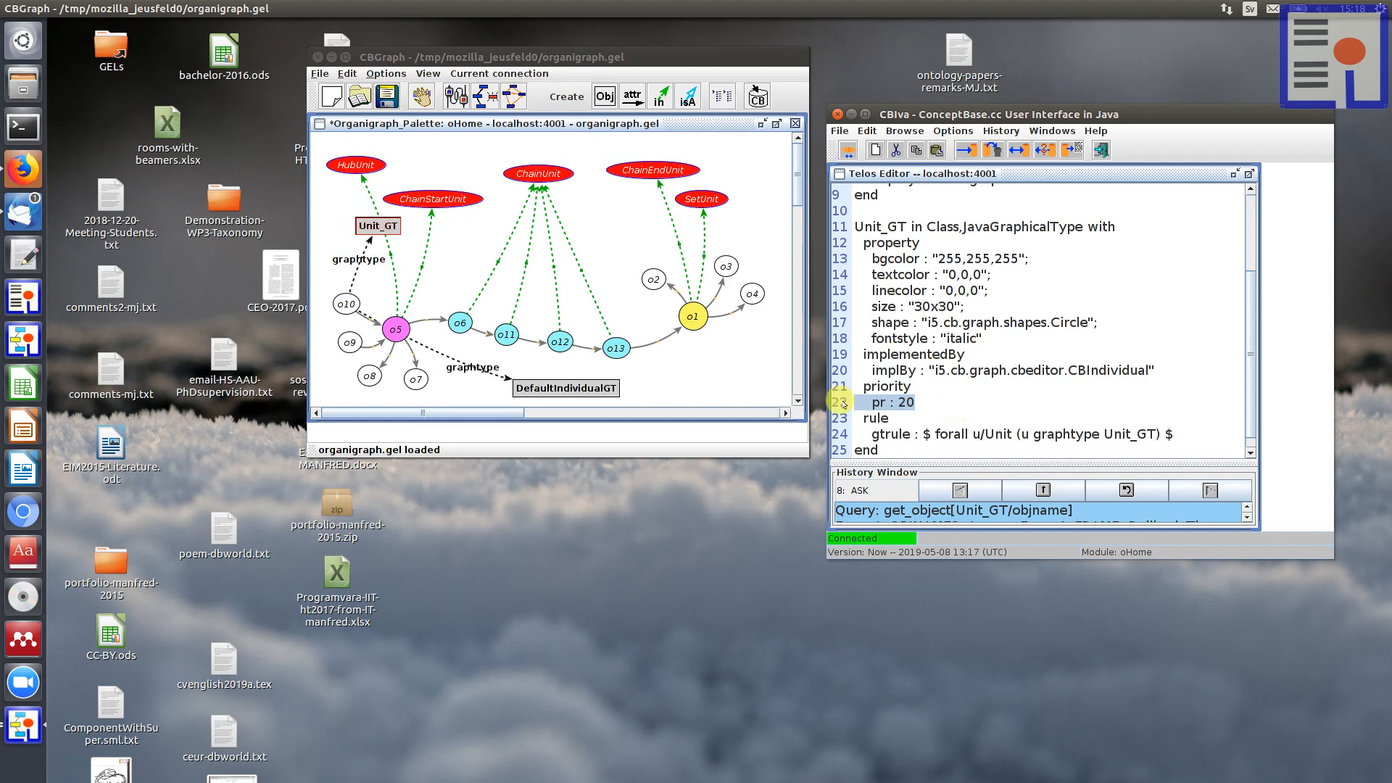
# Step: Clear the Telos Editor and shift node o5 slightly towards o6 in the graph
pyautogui.moveTo(559, 382)
pyautogui.mouseDown()
pyautogui.moveTo(535, 370)
pyautogui.moveTo(559, 378)
pyautogui.mouseUp()
pyautogui.moveTo(370, 222); pyautogui.dragTo(359, 223)
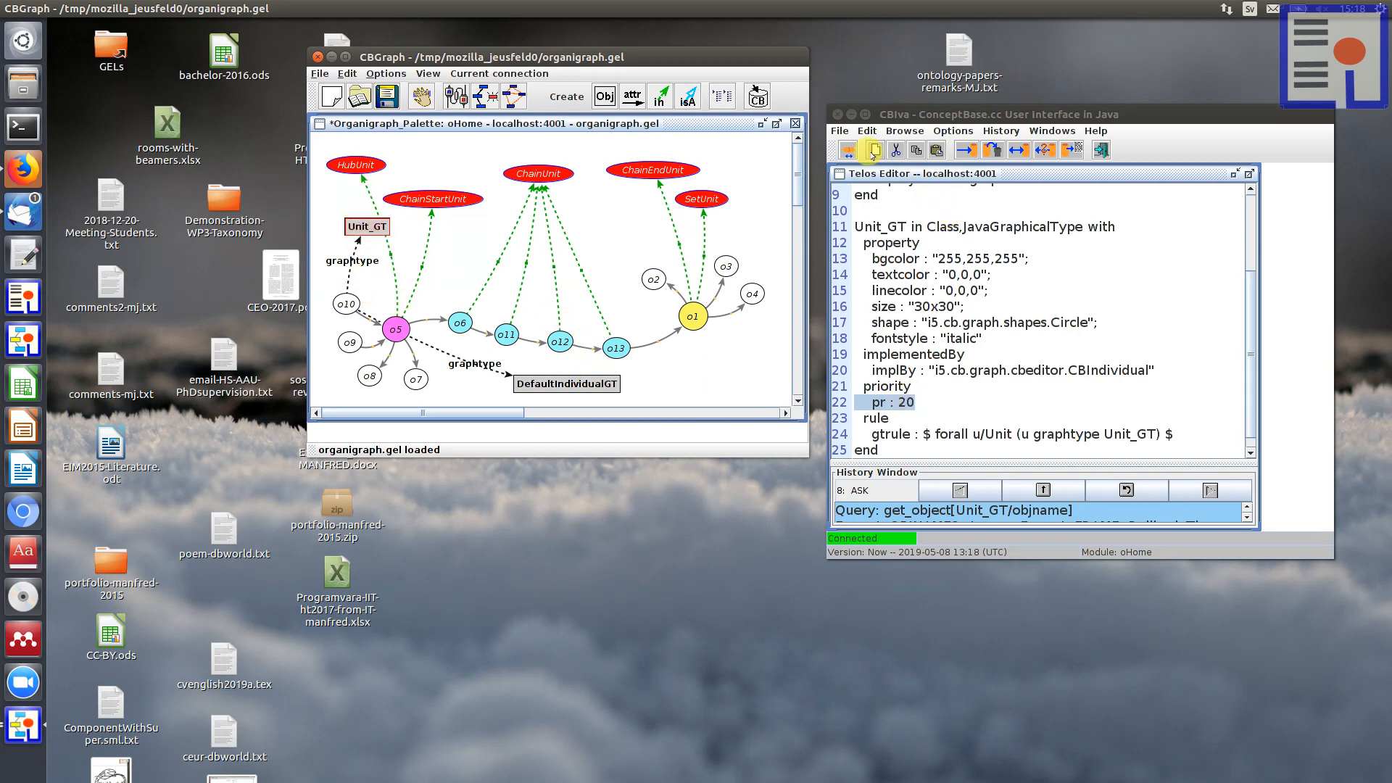
pyautogui.click(874, 149)
pyautogui.click(407, 311)
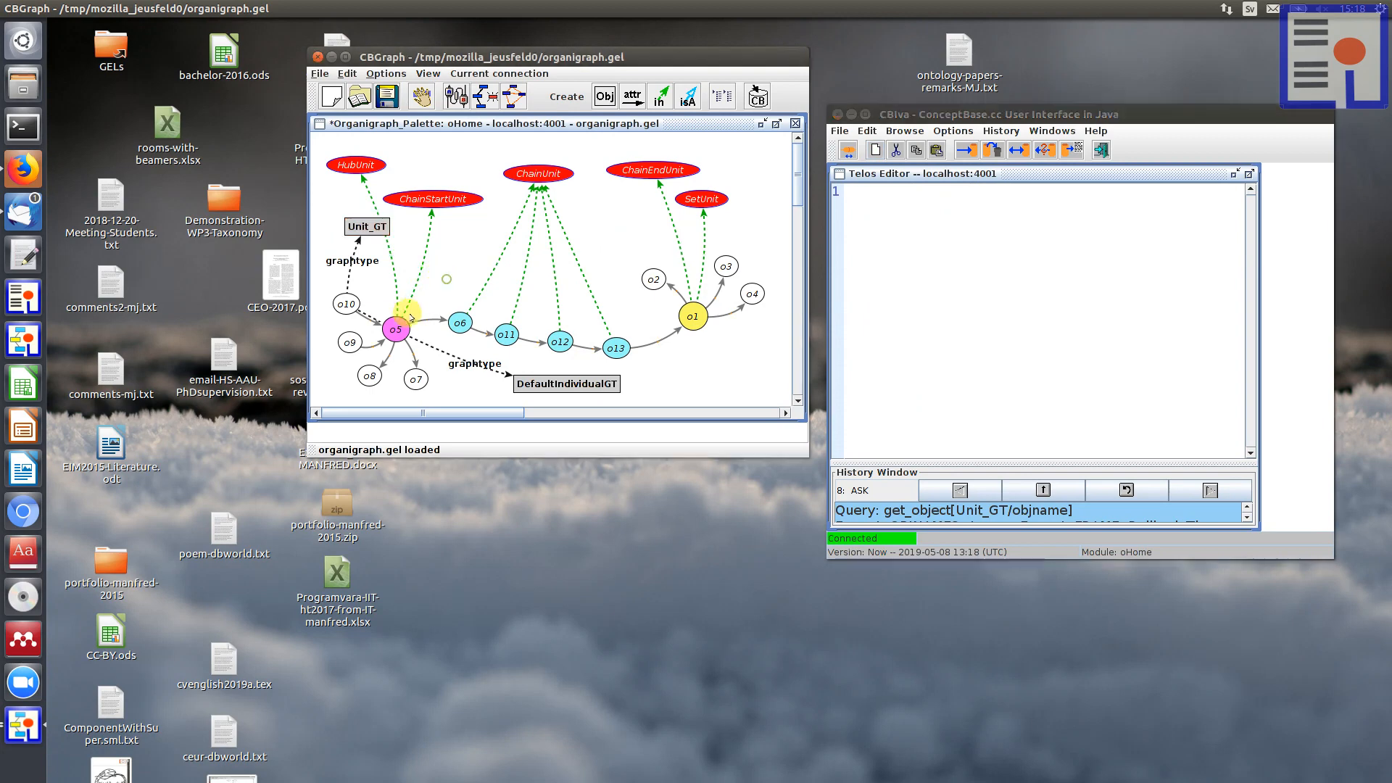
pyautogui.moveTo(388, 323); pyautogui.dragTo(404, 321)
# Step: Remove the Unit_GT and DefaultIndividualGT nodes from the graph view
pyautogui.click(366, 226)
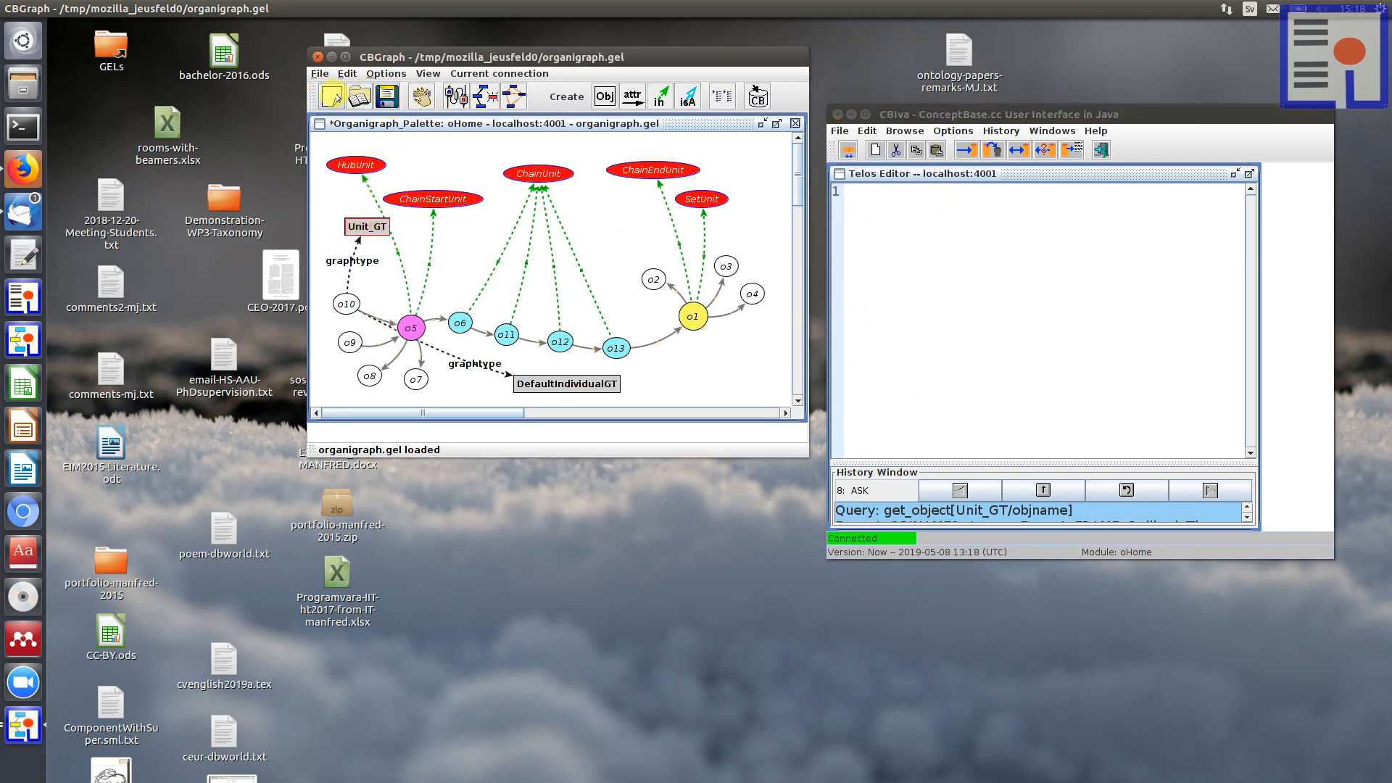
pyautogui.click(533, 382)
pyautogui.click(421, 95)
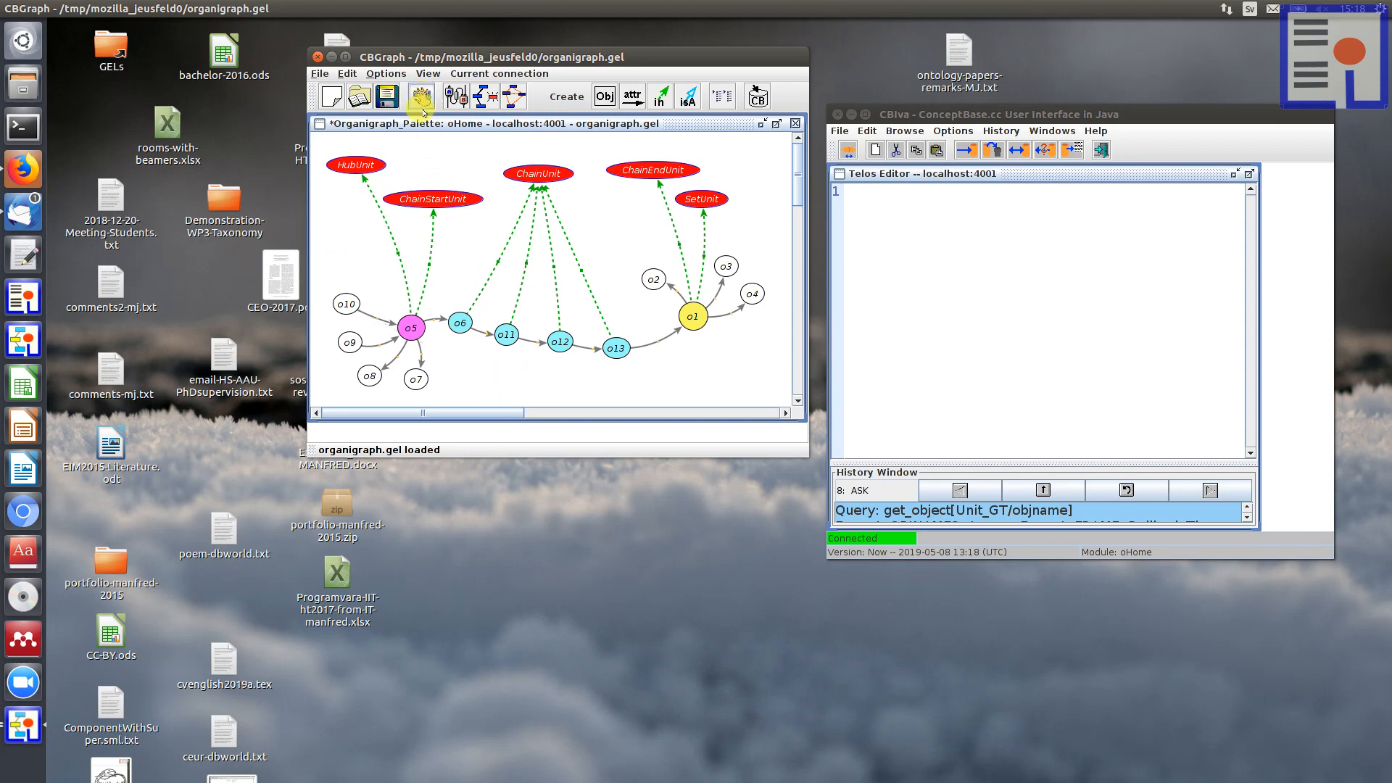
# Step: Show all graphtype outgoing attributes of node o5 in the graph, including the derived ones
pyautogui.click(407, 327)
pyautogui.rightClick(408, 328)
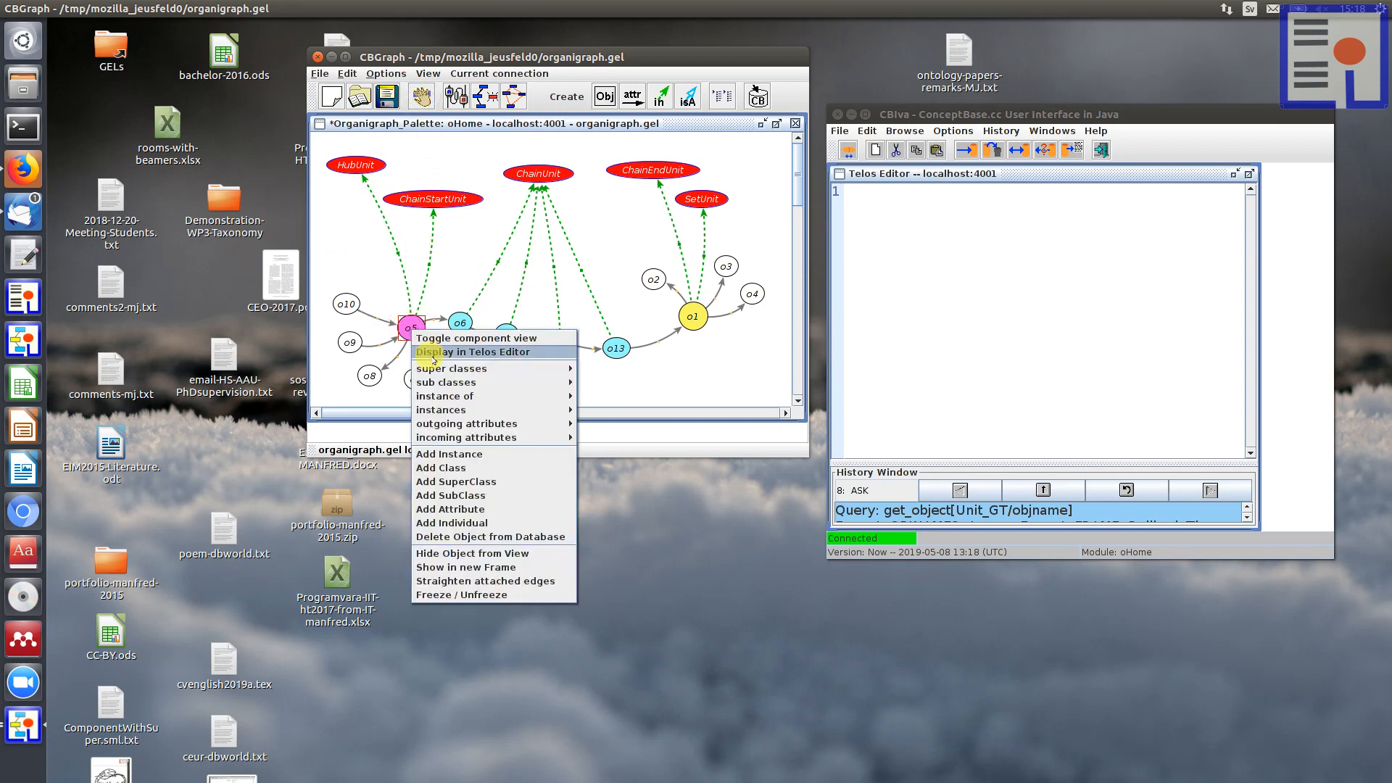
pyautogui.moveTo(462, 427)
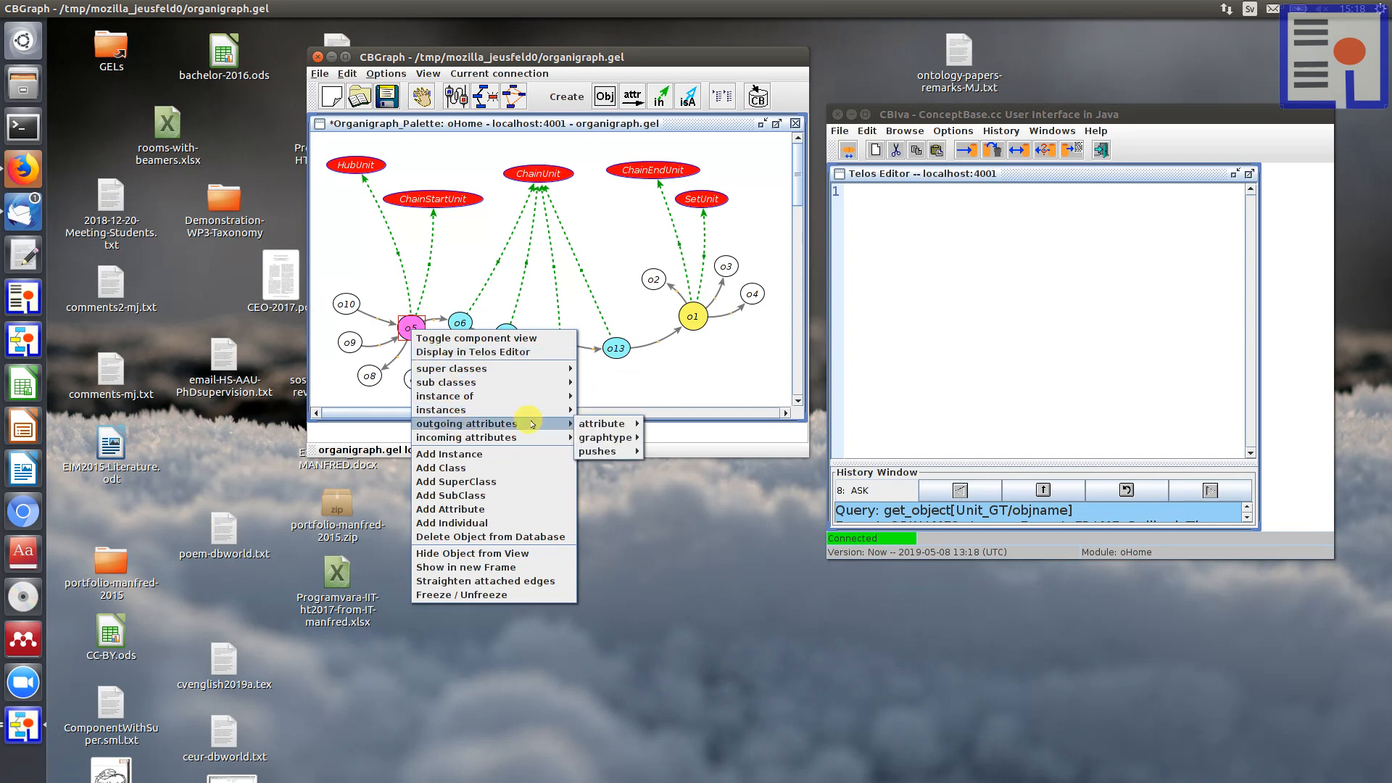
pyautogui.moveTo(606, 437)
pyautogui.moveTo(674, 441)
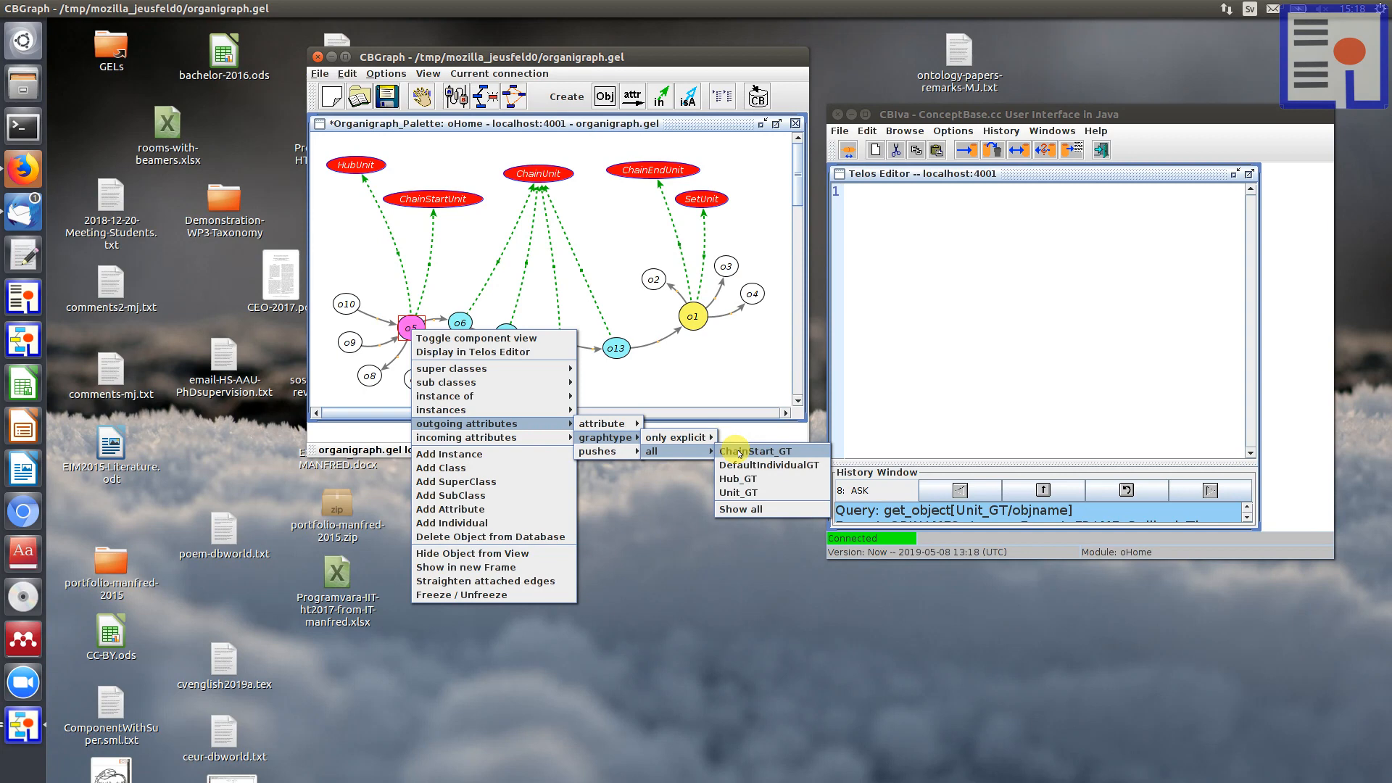
pyautogui.click(743, 509)
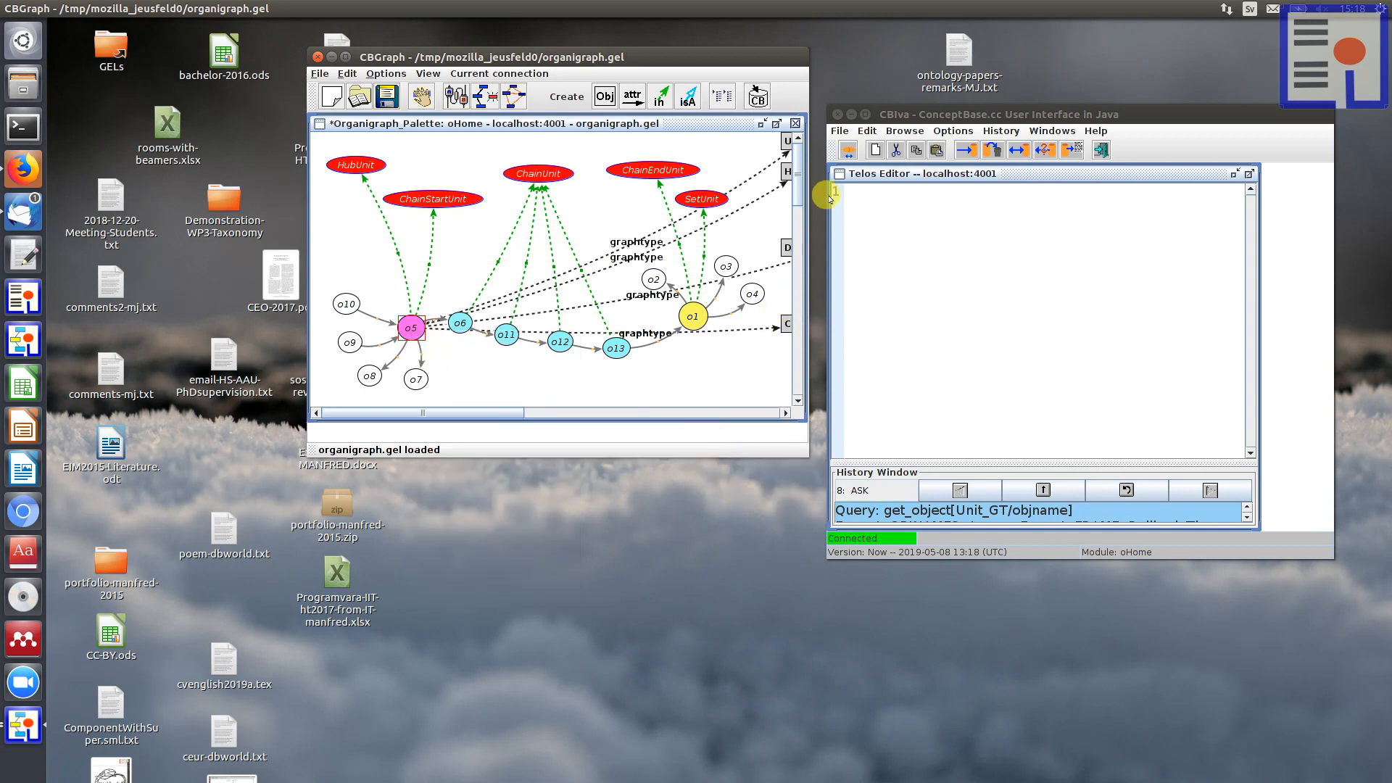
# Step: Widen the graph window, place it beside the Telos Editor window, and enlarge the organigraph frame inside it
pyautogui.moveTo(808, 197); pyautogui.dragTo(962, 200)
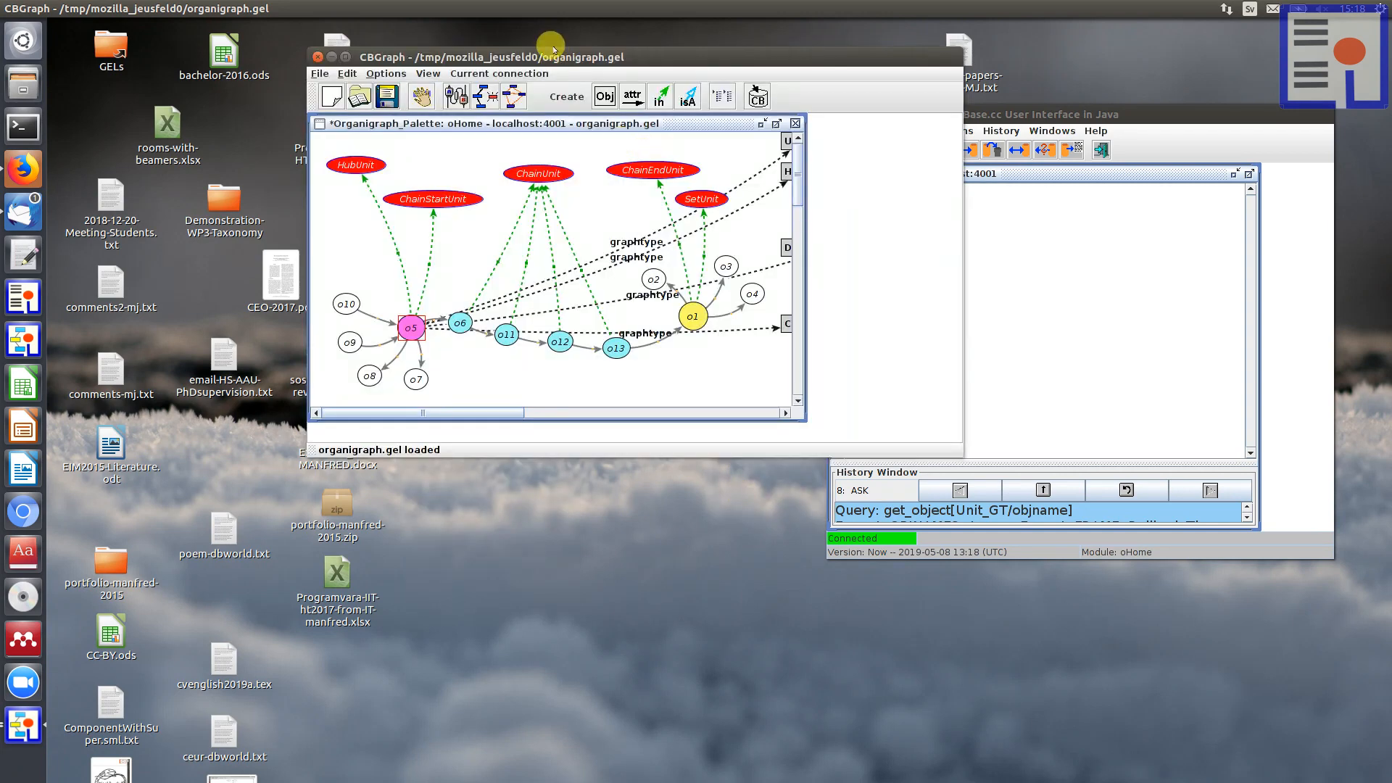
pyautogui.moveTo(553, 49); pyautogui.dragTo(418, 54)
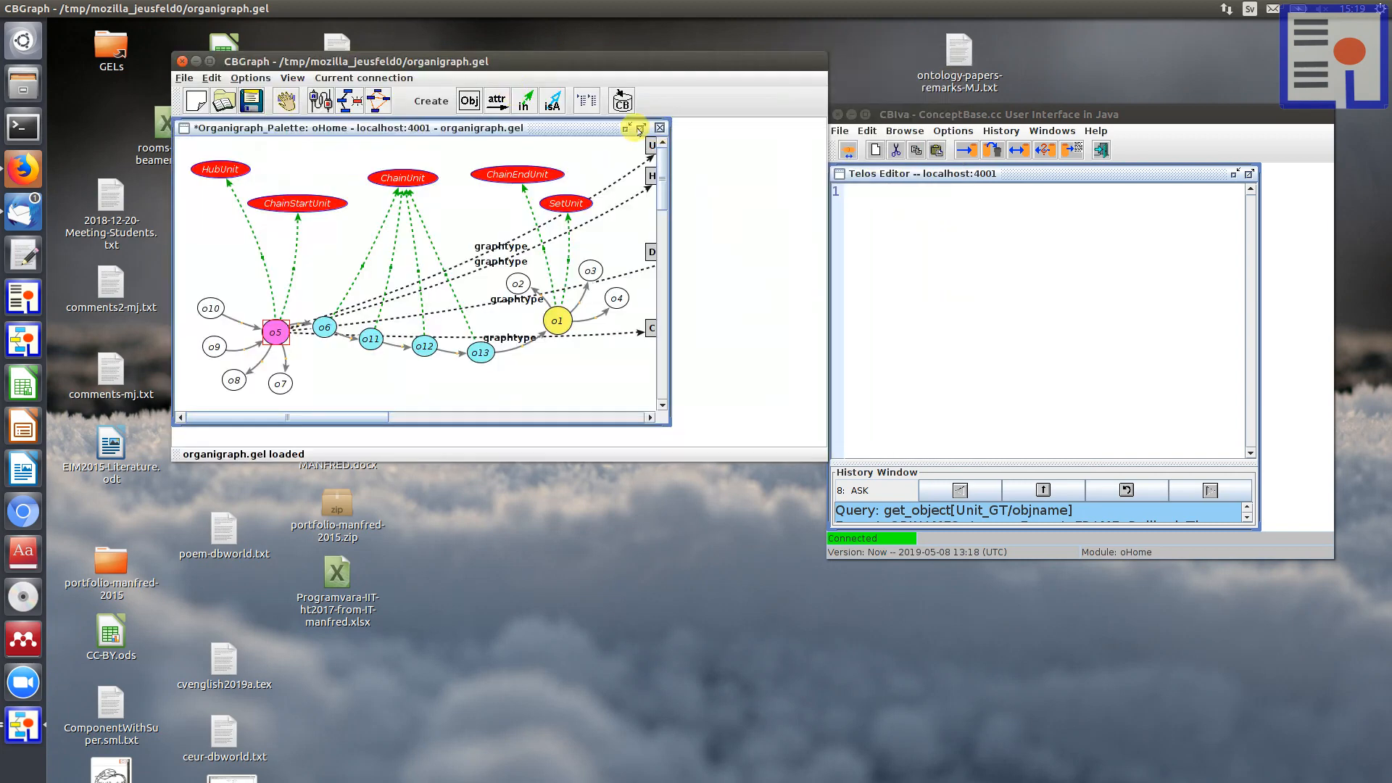
pyautogui.click(639, 129)
# Step: Move the Unit_GT and Hub_GT nodes below the unit chain and hide the DefaultIndividualGT node from the view
pyautogui.moveTo(662, 143); pyautogui.dragTo(429, 404)
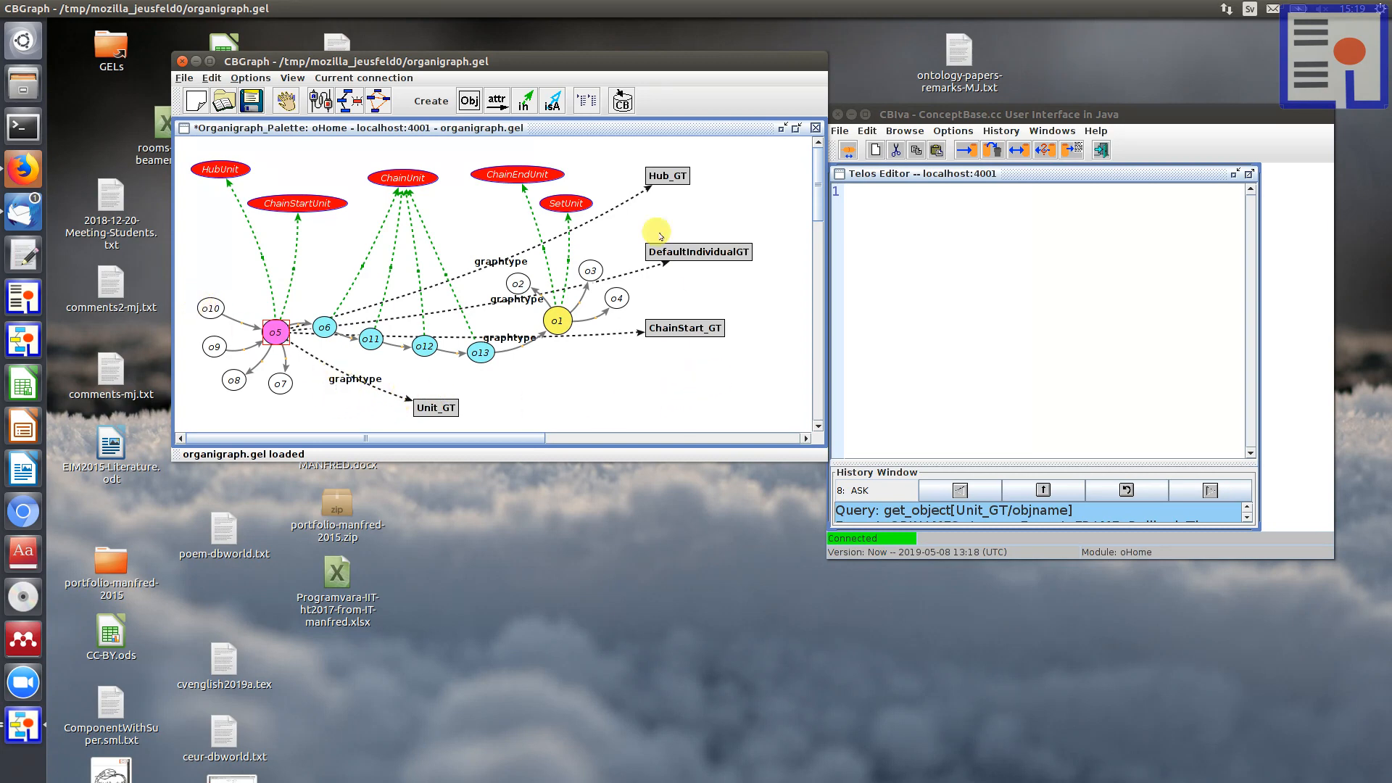
pyautogui.moveTo(661, 178); pyautogui.dragTo(519, 393)
pyautogui.moveTo(702, 253); pyautogui.dragTo(700, 202)
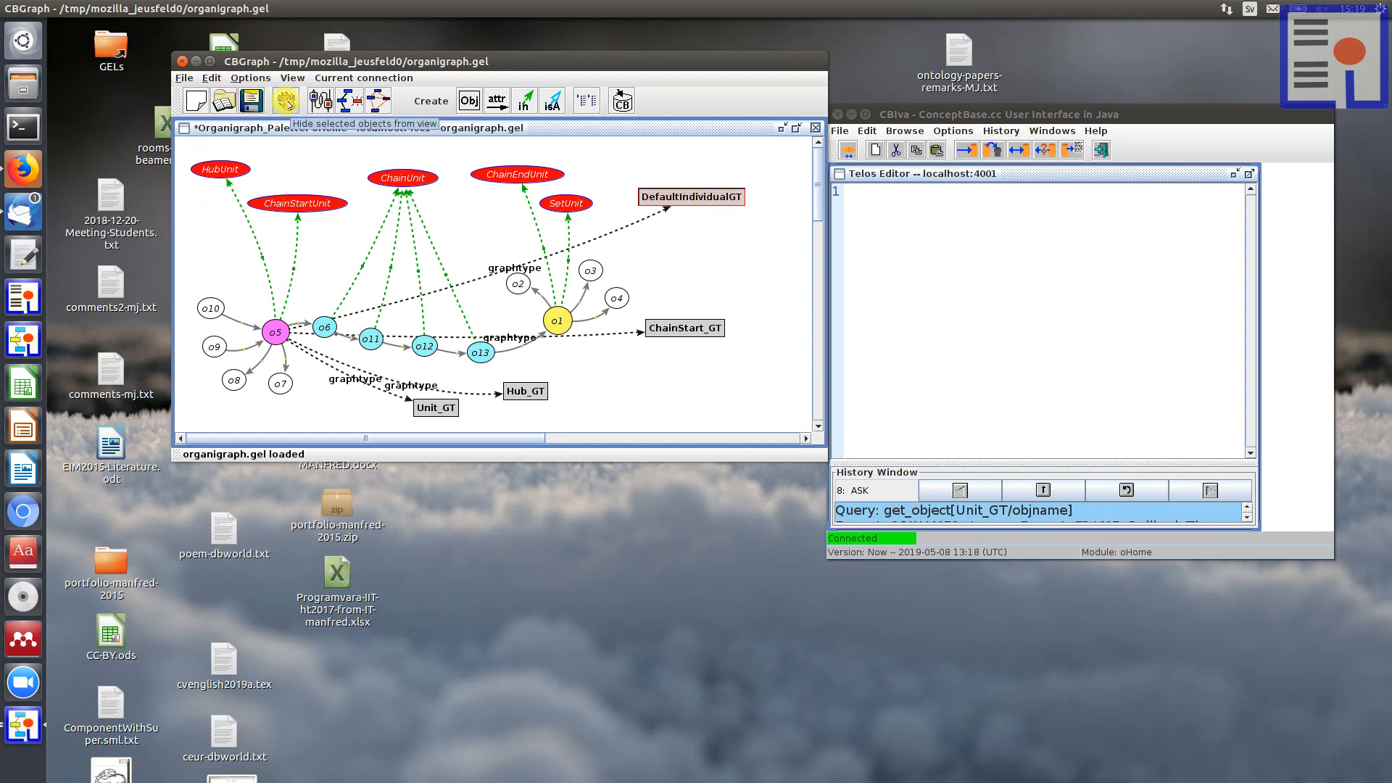
pyautogui.click(286, 102)
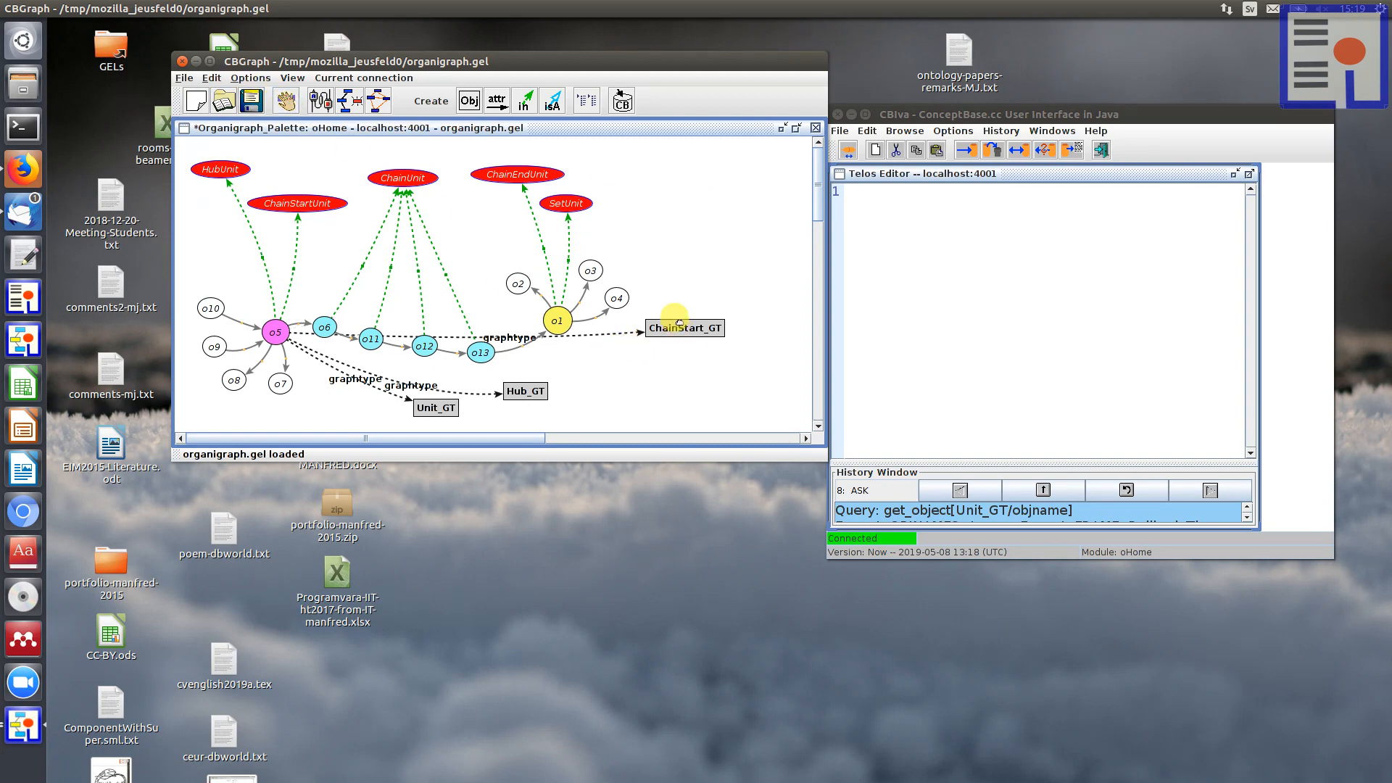
# Step: Move ChainStart_GT just below and beyond o13, and spread the Hub_GT and Unit_GT nodes slightly apart
pyautogui.moveTo(679, 324); pyautogui.dragTo(616, 358)
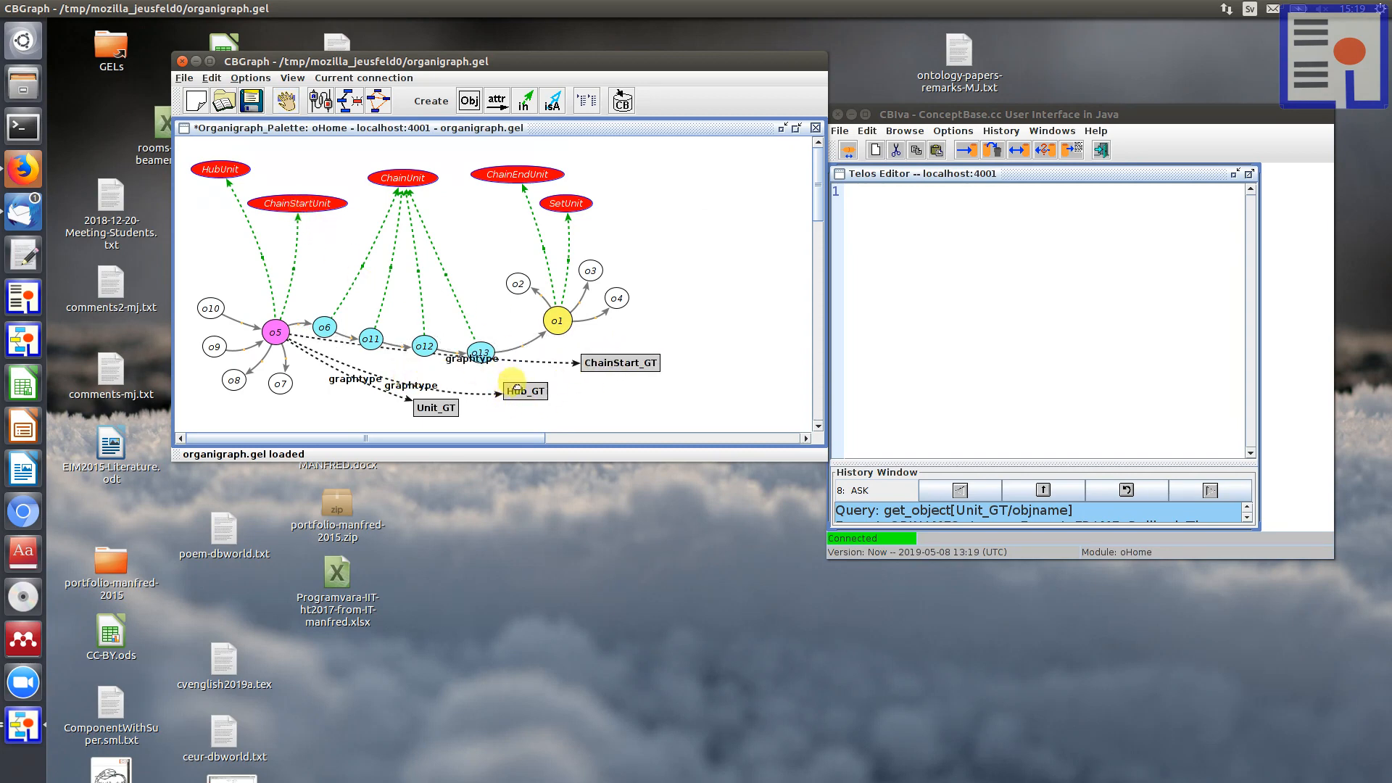
pyautogui.moveTo(515, 387); pyautogui.dragTo(527, 390)
pyautogui.moveTo(438, 404); pyautogui.dragTo(413, 412)
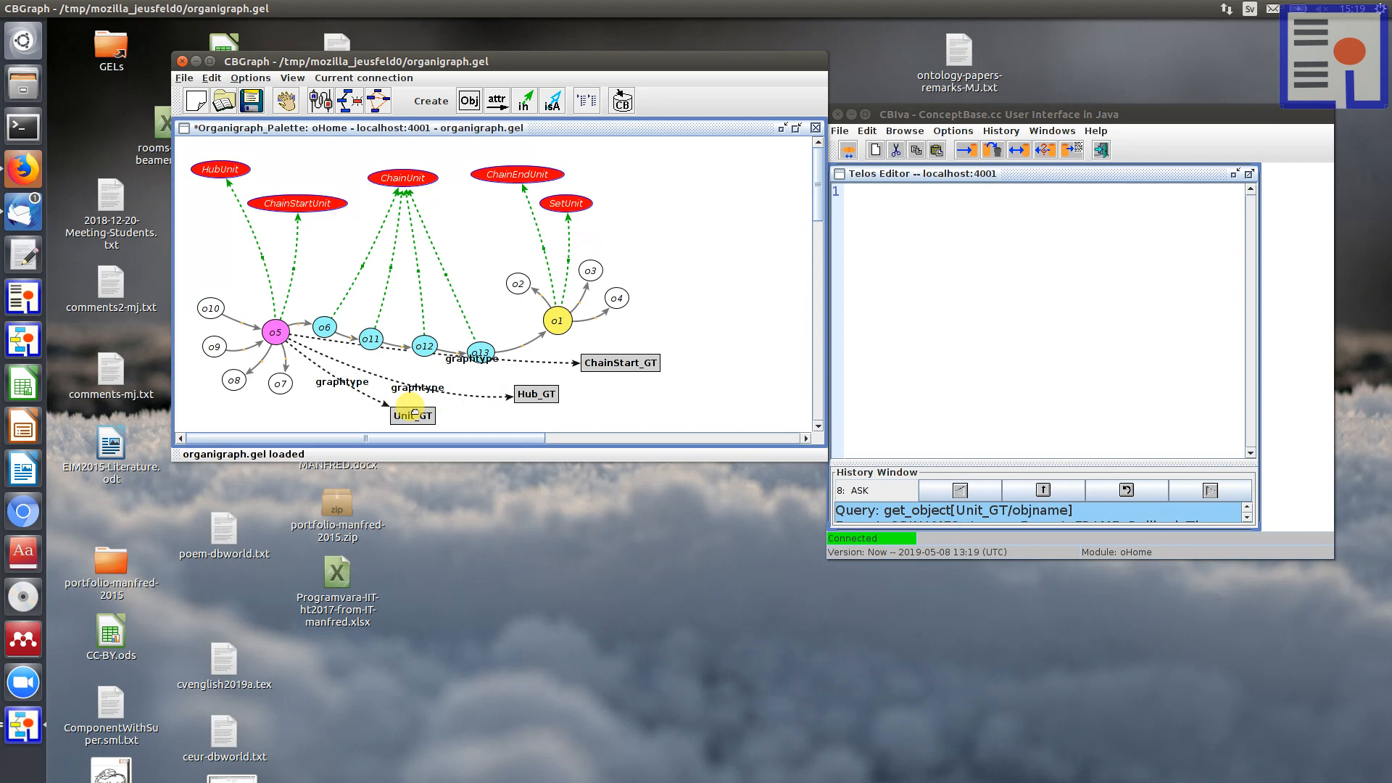
# Step: Display the definitions of Unit_GT, Hub_GT and ChainStart_GT in the Telos Editor
pyautogui.rightClick(414, 412)
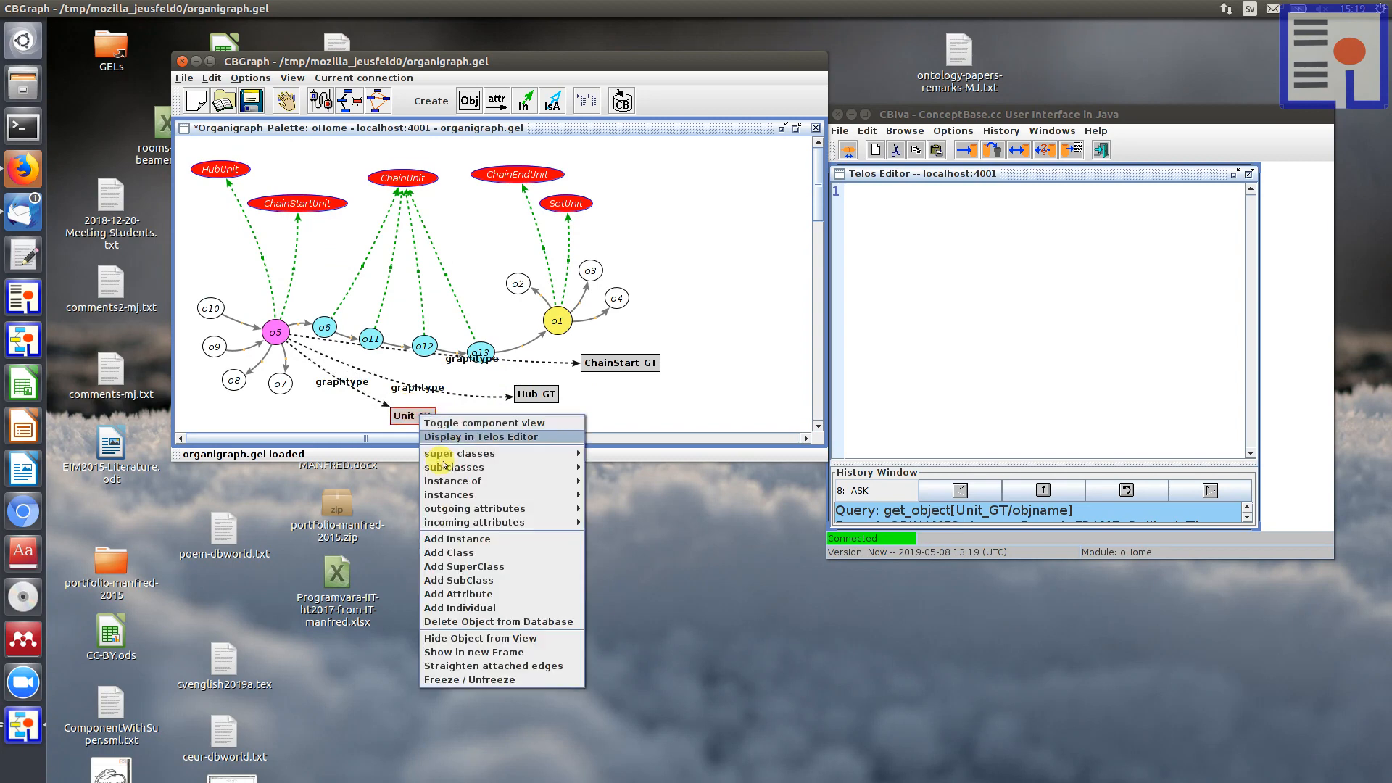
pyautogui.click(460, 439)
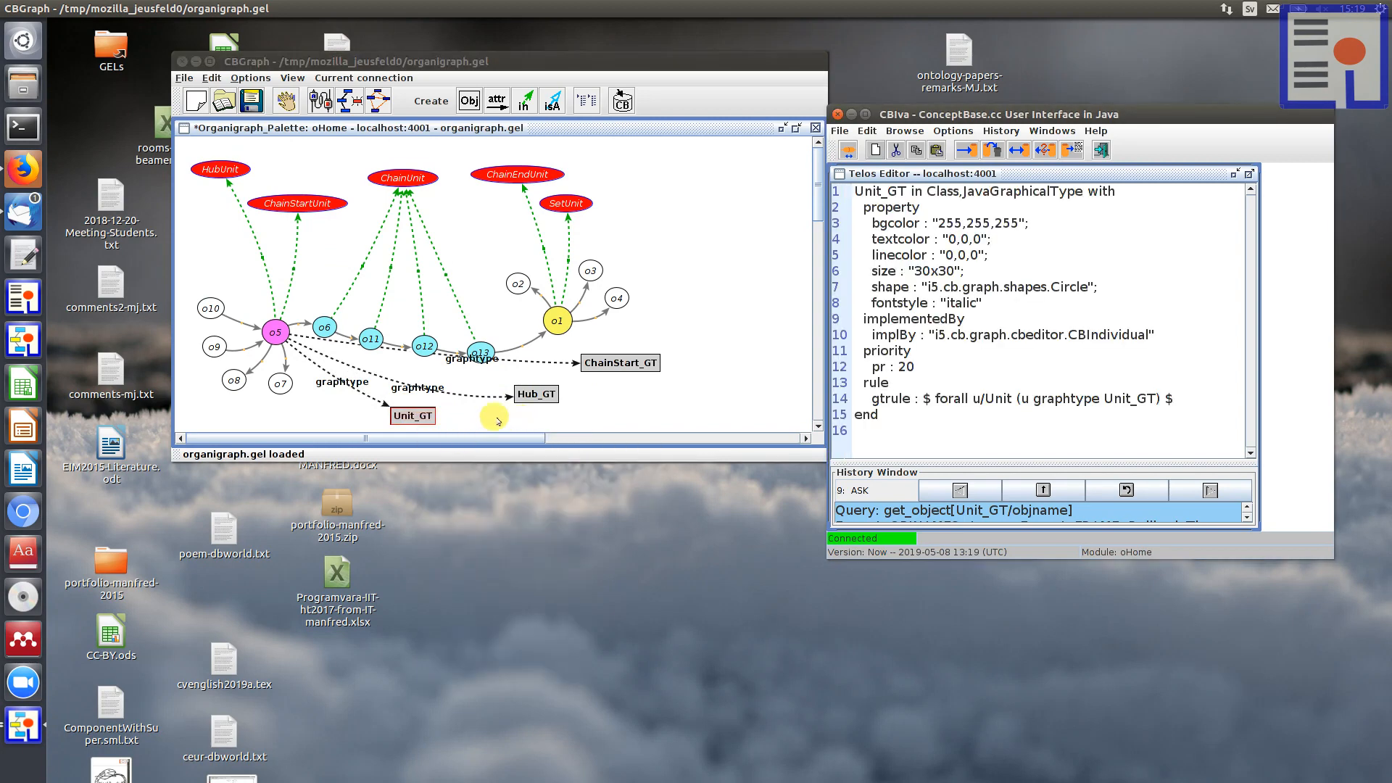
pyautogui.rightClick(525, 391)
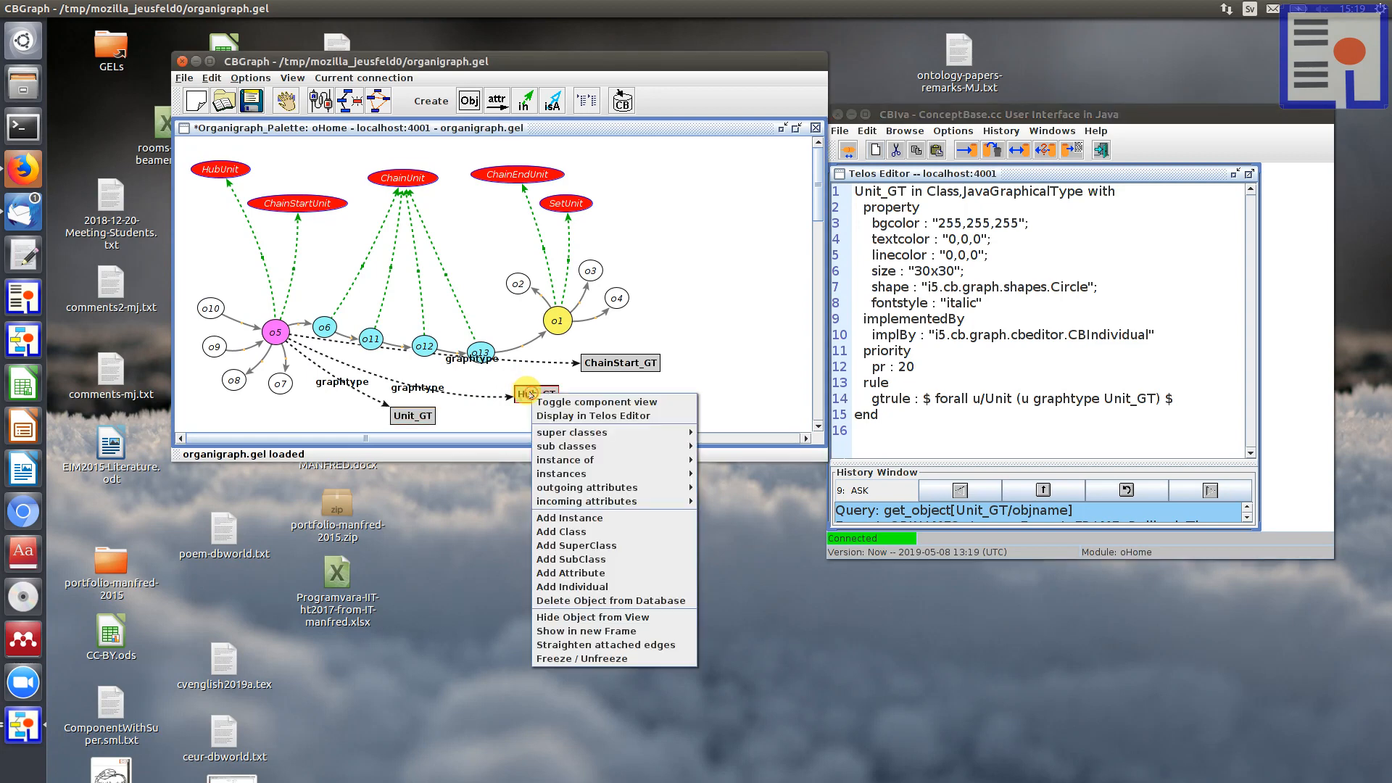
pyautogui.click(555, 416)
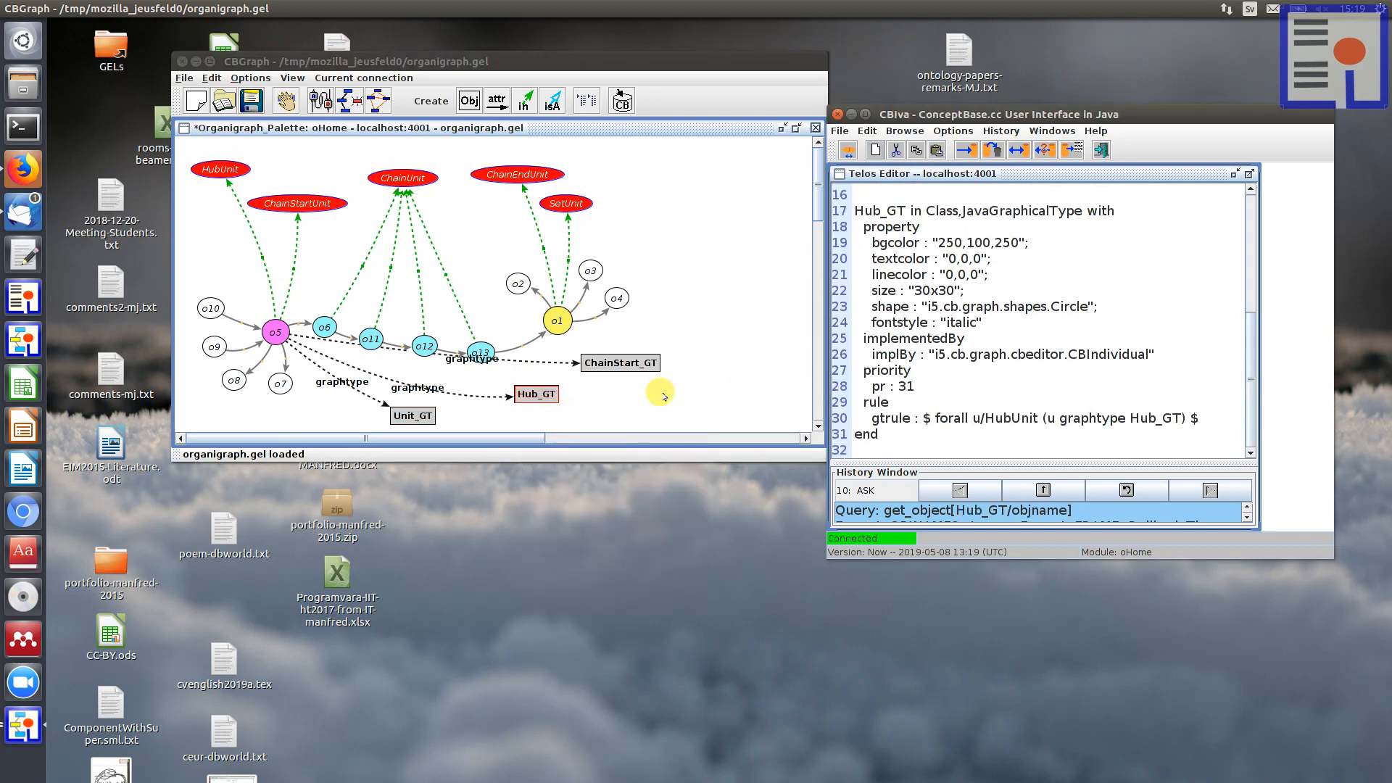
pyautogui.click(625, 360)
pyautogui.rightClick(625, 358)
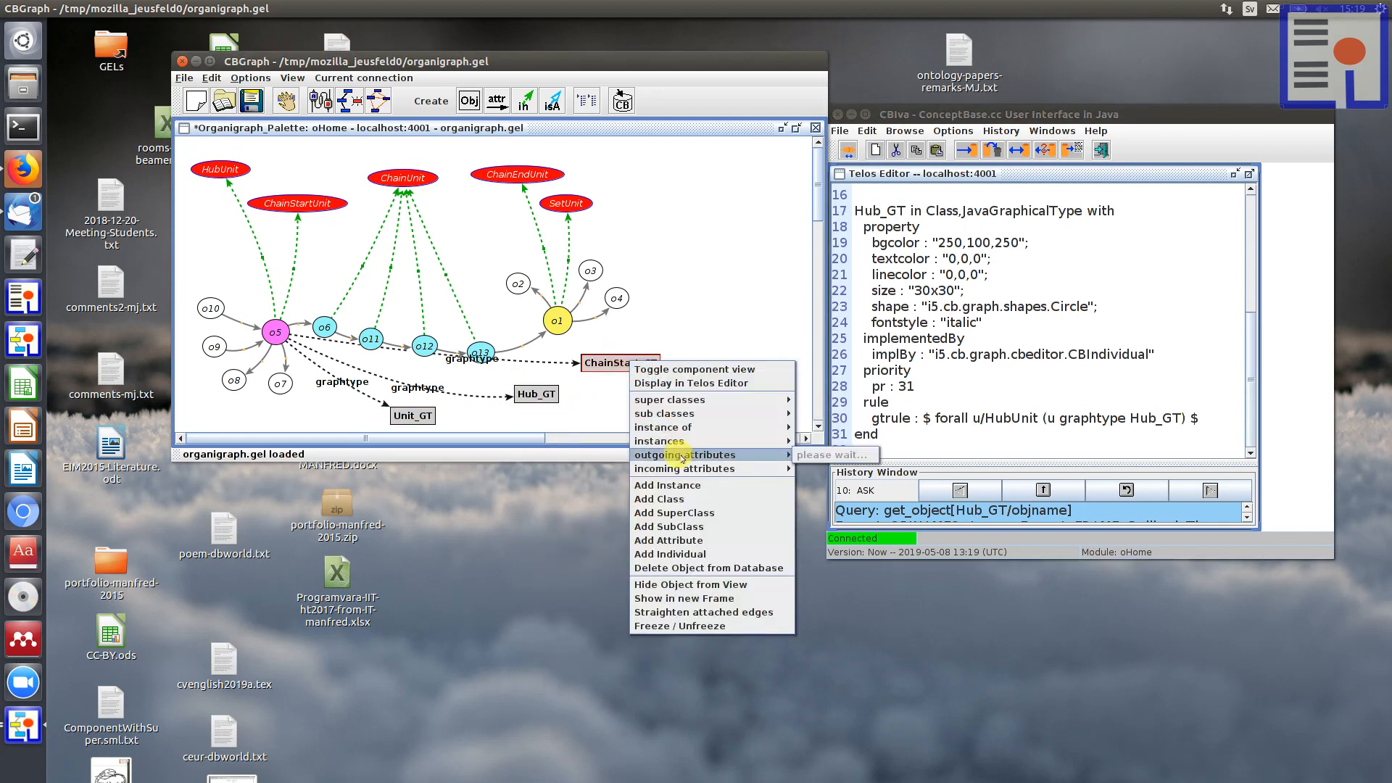
pyautogui.moveTo(681, 454)
pyautogui.moveTo(829, 456)
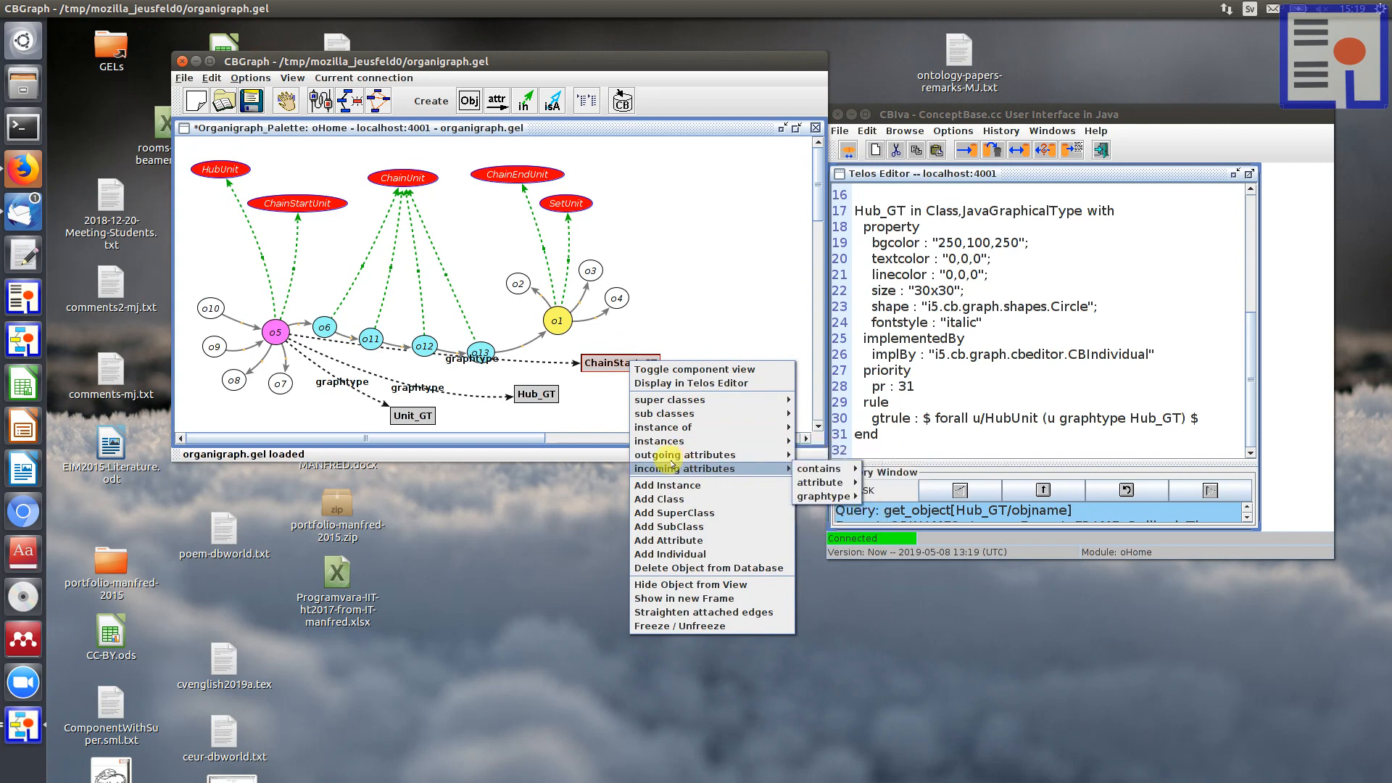
pyautogui.click(673, 382)
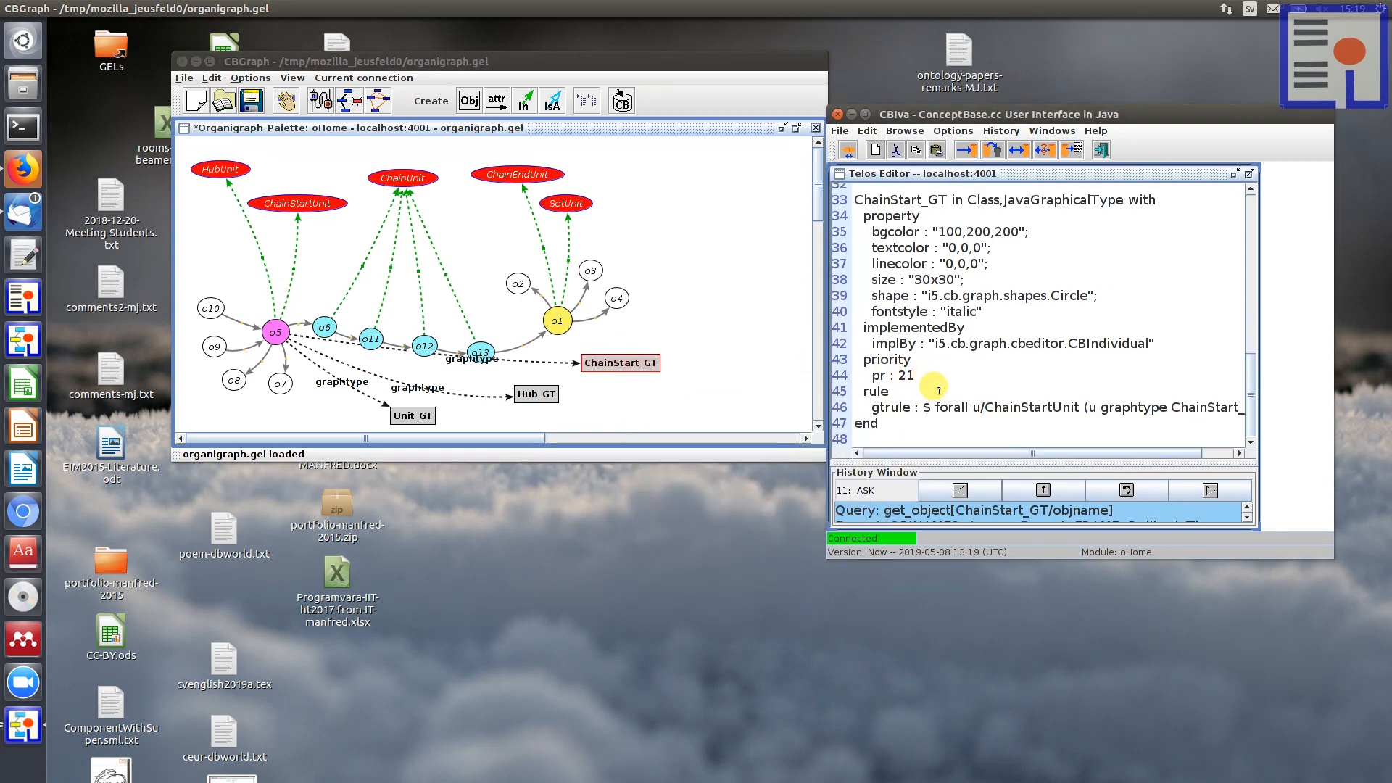
# Step: Compare the priority values in the ChainStart_GT, Hub_GT and Unit_GT definitions
pyautogui.moveTo(867, 373); pyautogui.dragTo(907, 372)
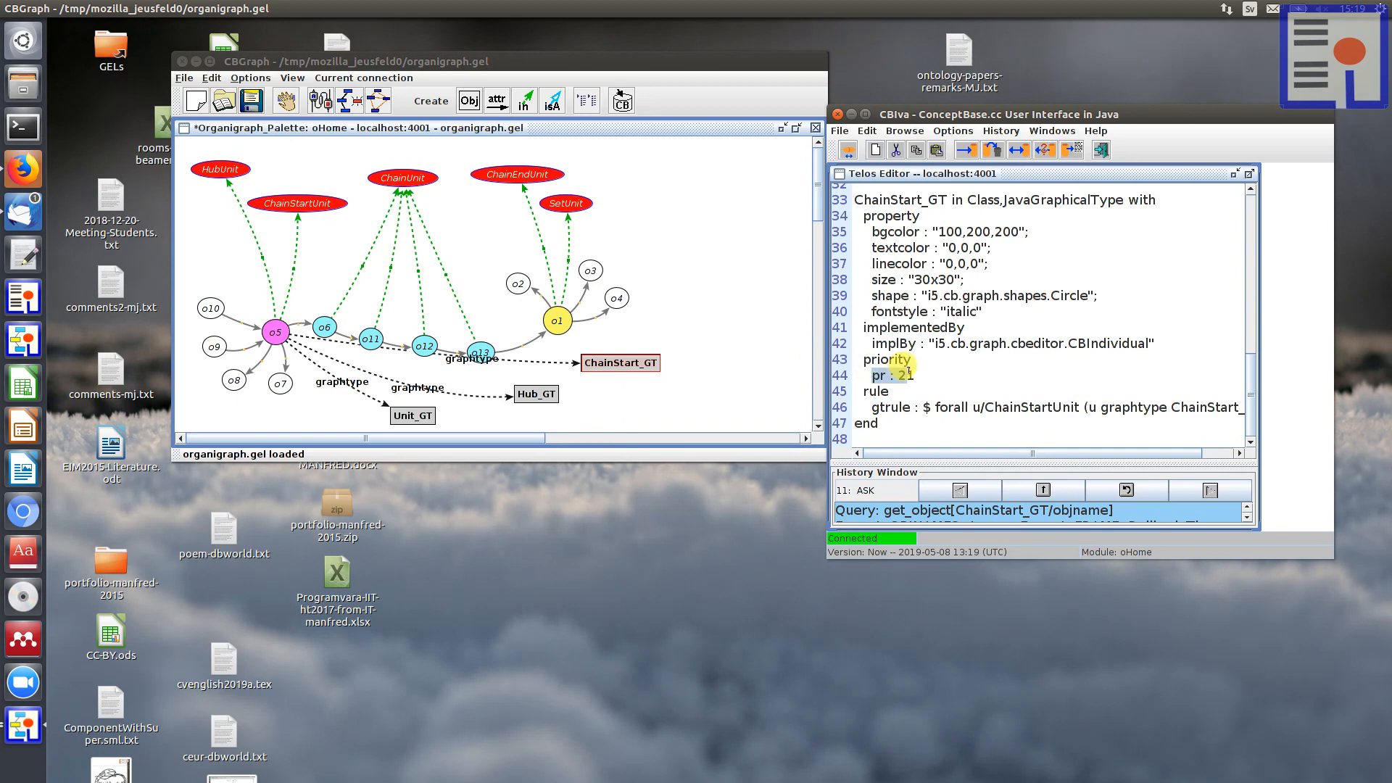
pyautogui.scroll(5, 903, 370)
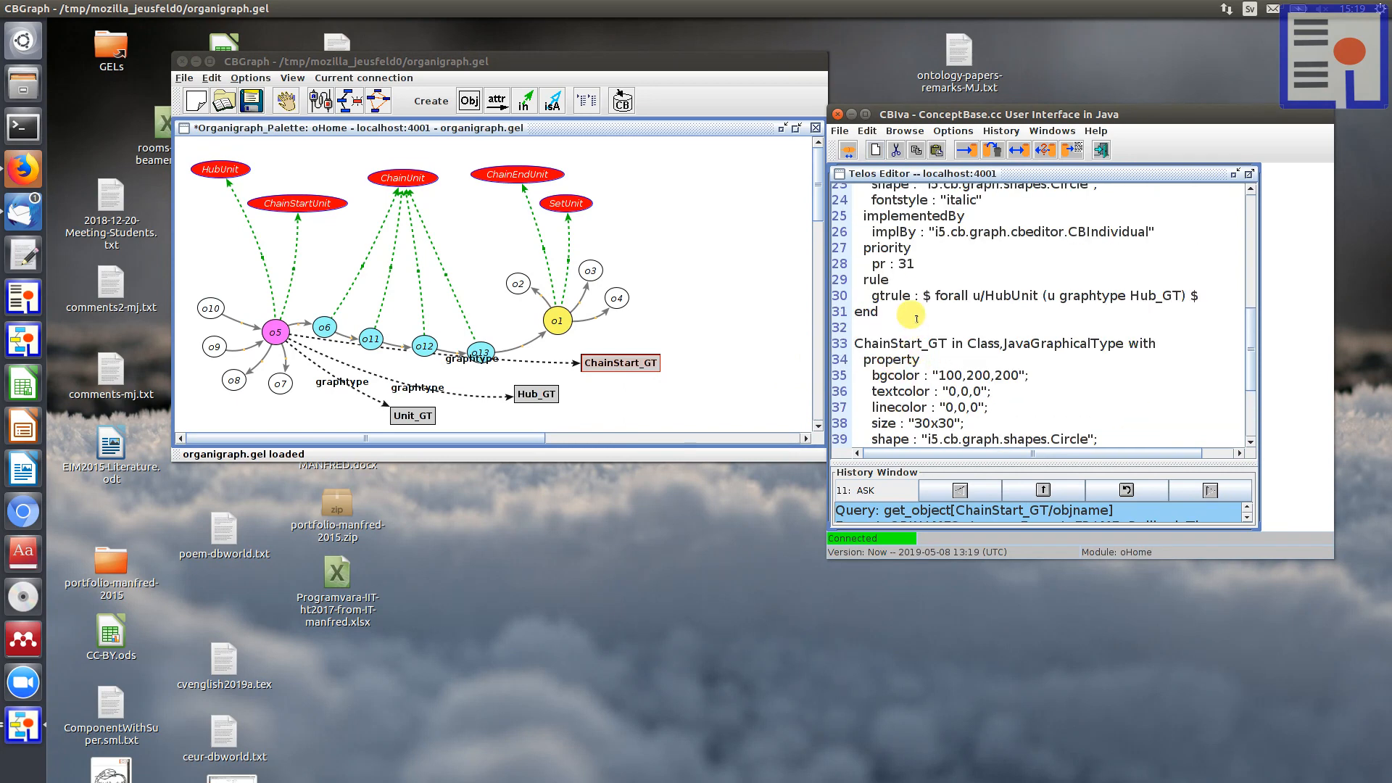
pyautogui.scroll(2, 907, 319)
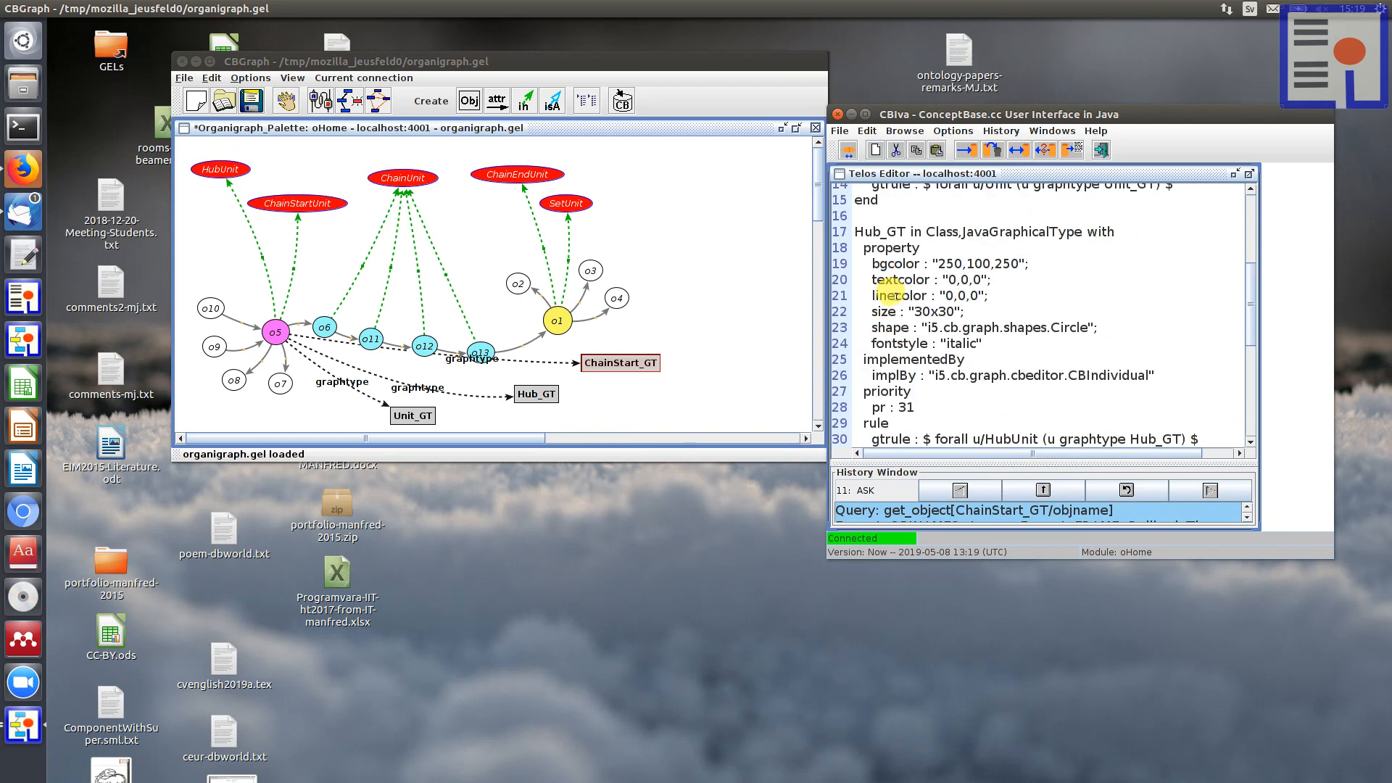
pyautogui.doubleClick(902, 407)
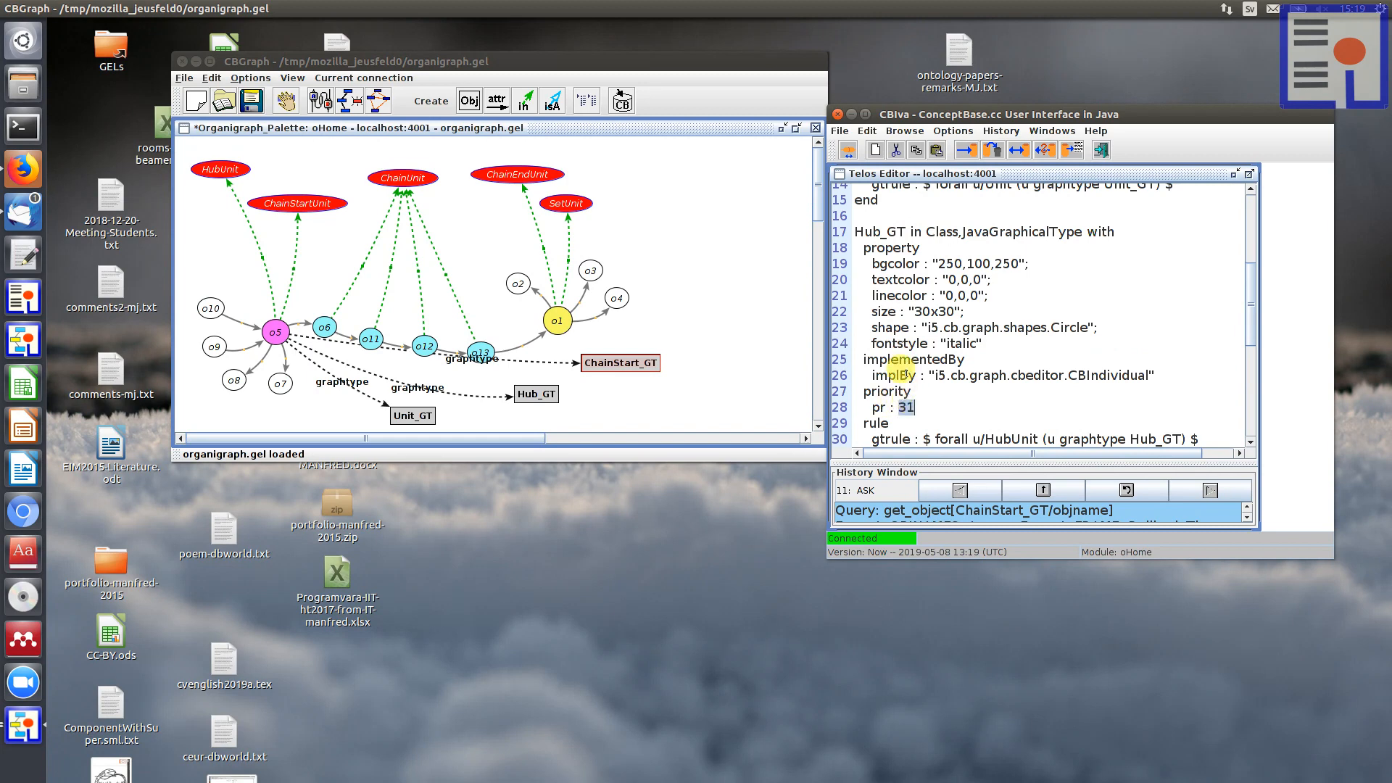
pyautogui.scroll(4, 902, 352)
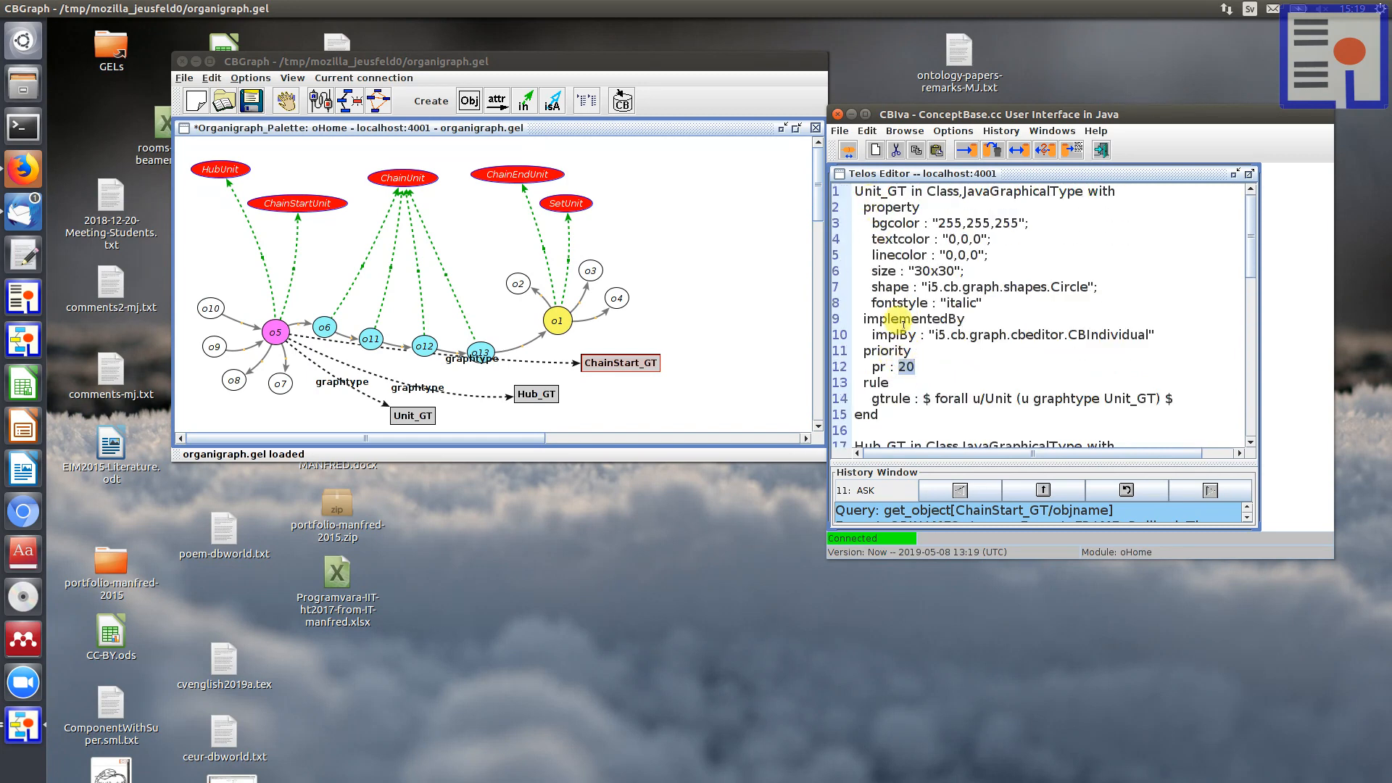
# Step: Examine the bgcolor property of Hub_GT and the class used in its gtrule formula
pyautogui.scroll(-4, 899, 362)
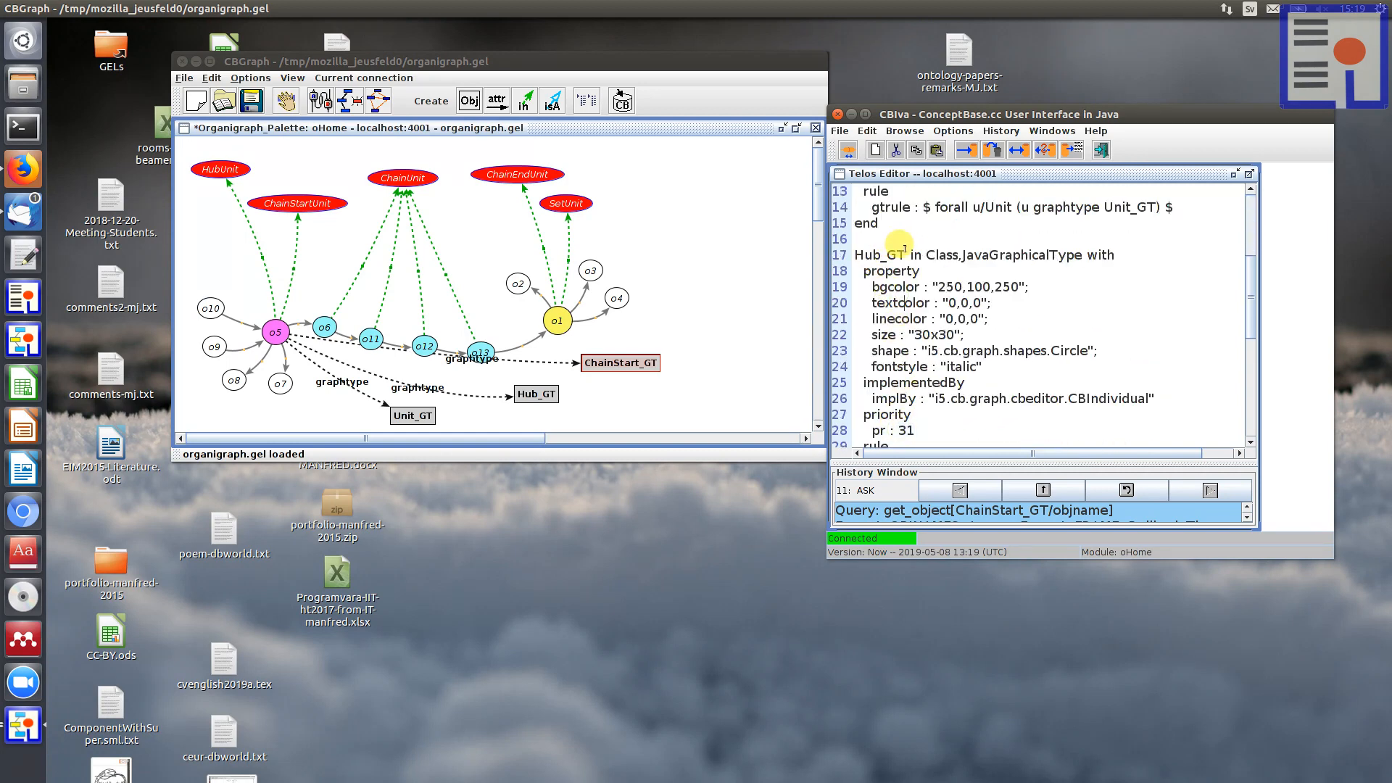
pyautogui.moveTo(904, 249); pyautogui.dragTo(848, 249)
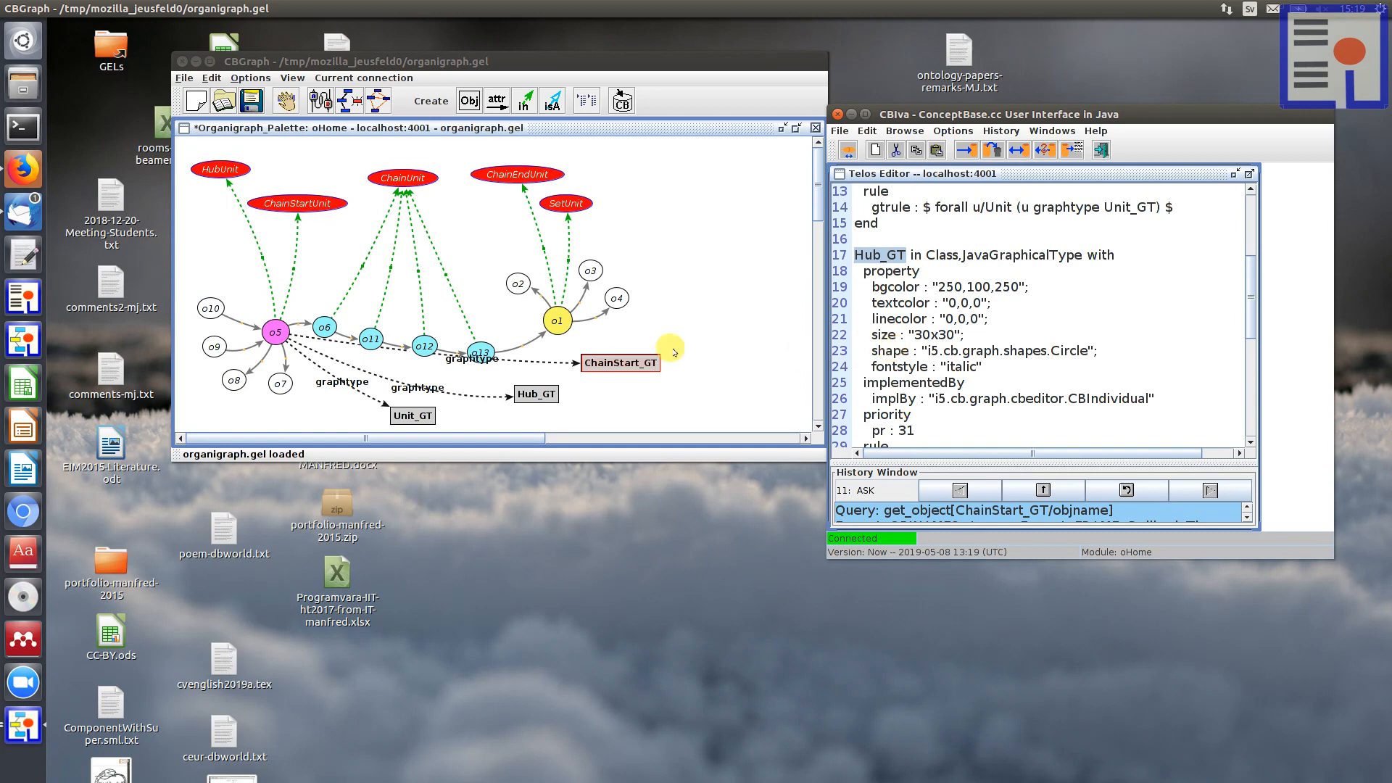
pyautogui.click(957, 318)
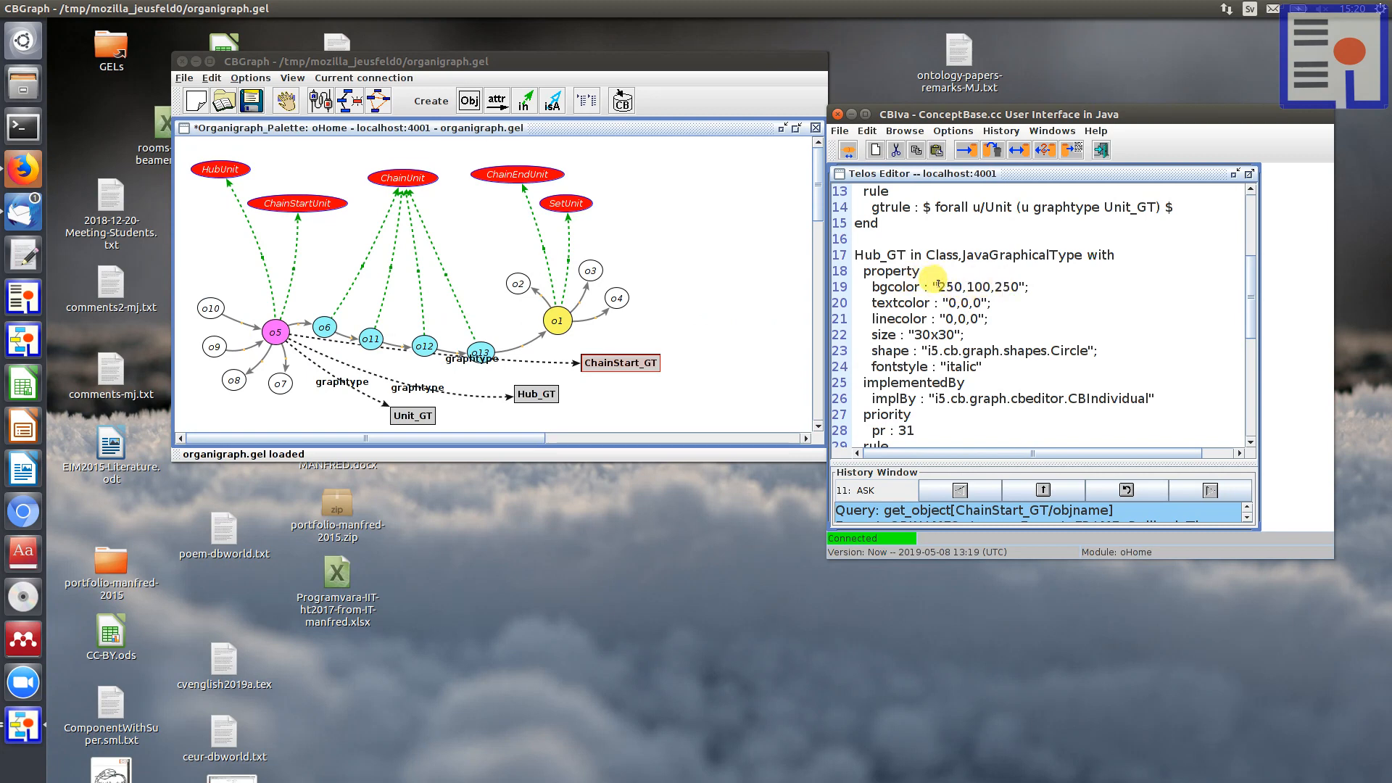
pyautogui.moveTo(936, 285); pyautogui.dragTo(1024, 287)
pyautogui.click(963, 319)
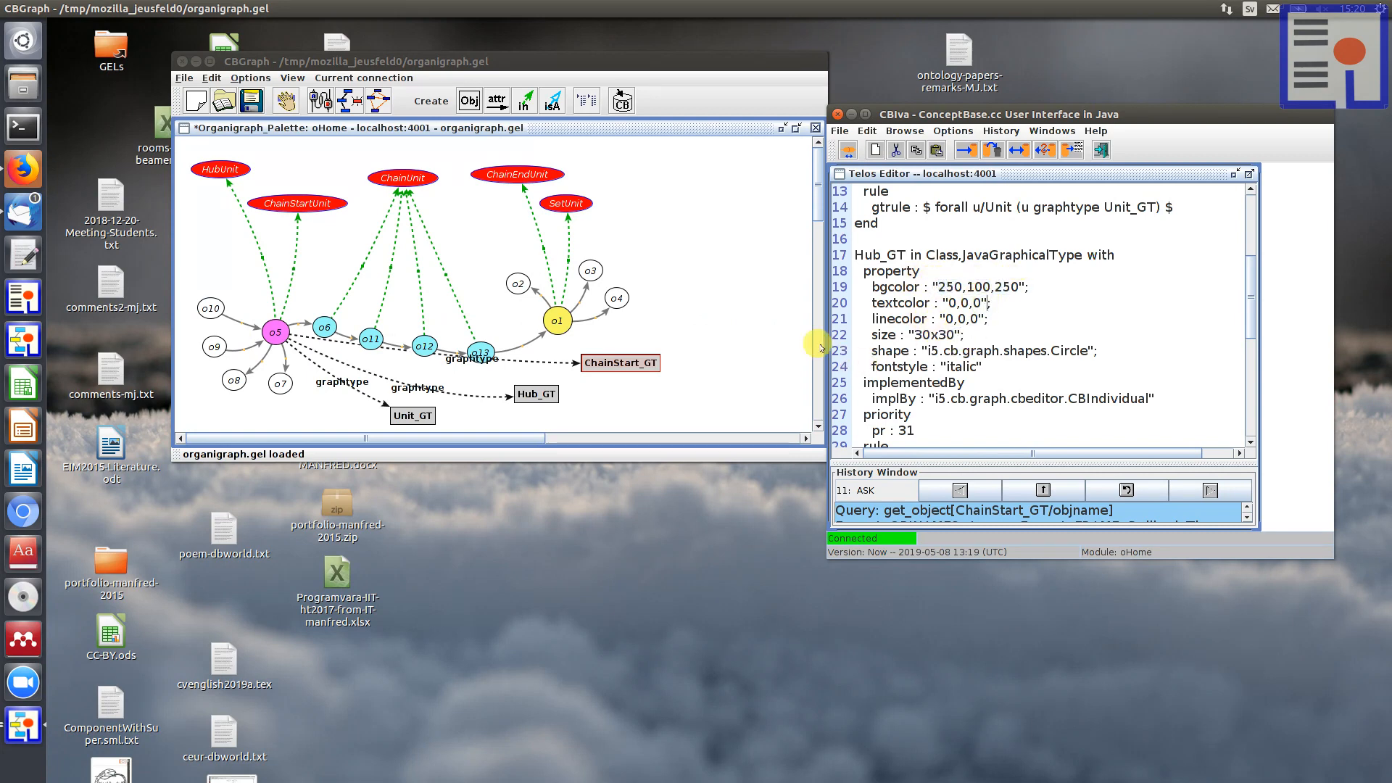
pyautogui.click(731, 297)
pyautogui.click(1015, 313)
pyautogui.scroll(-2, 1015, 314)
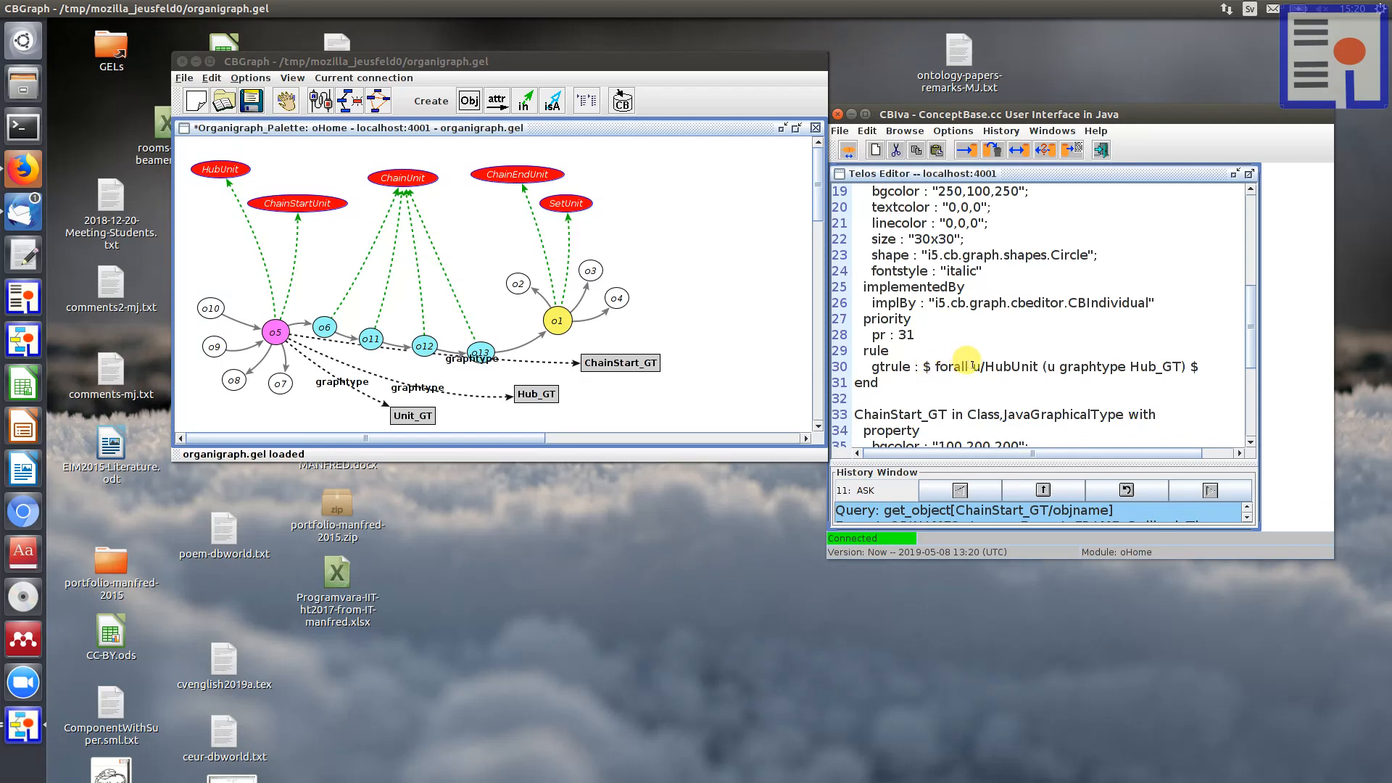
pyautogui.moveTo(987, 362); pyautogui.dragTo(1042, 365)
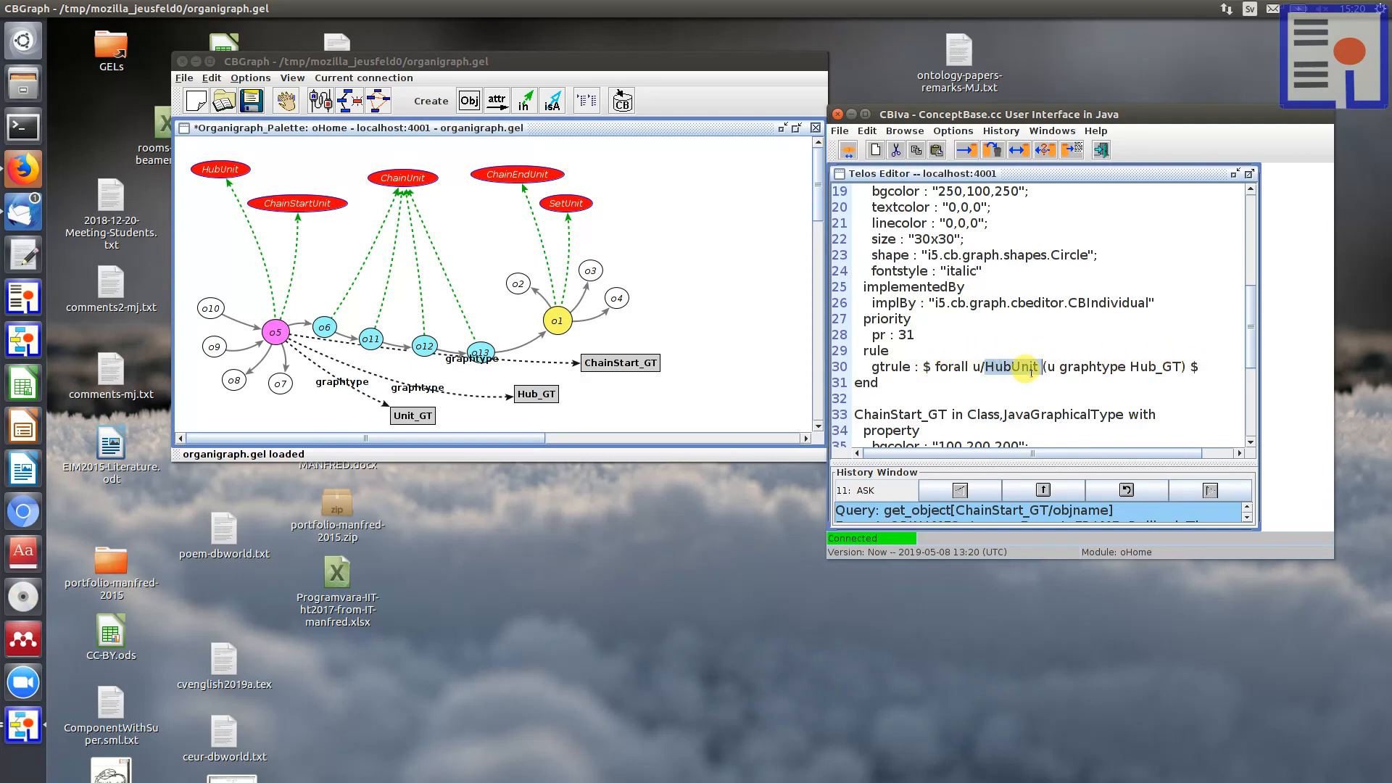
# Step: Load the definition of the HubUnit class named in the Hub_GT gtrule into the Telos Editor and examine its constraint
pyautogui.click(1034, 335)
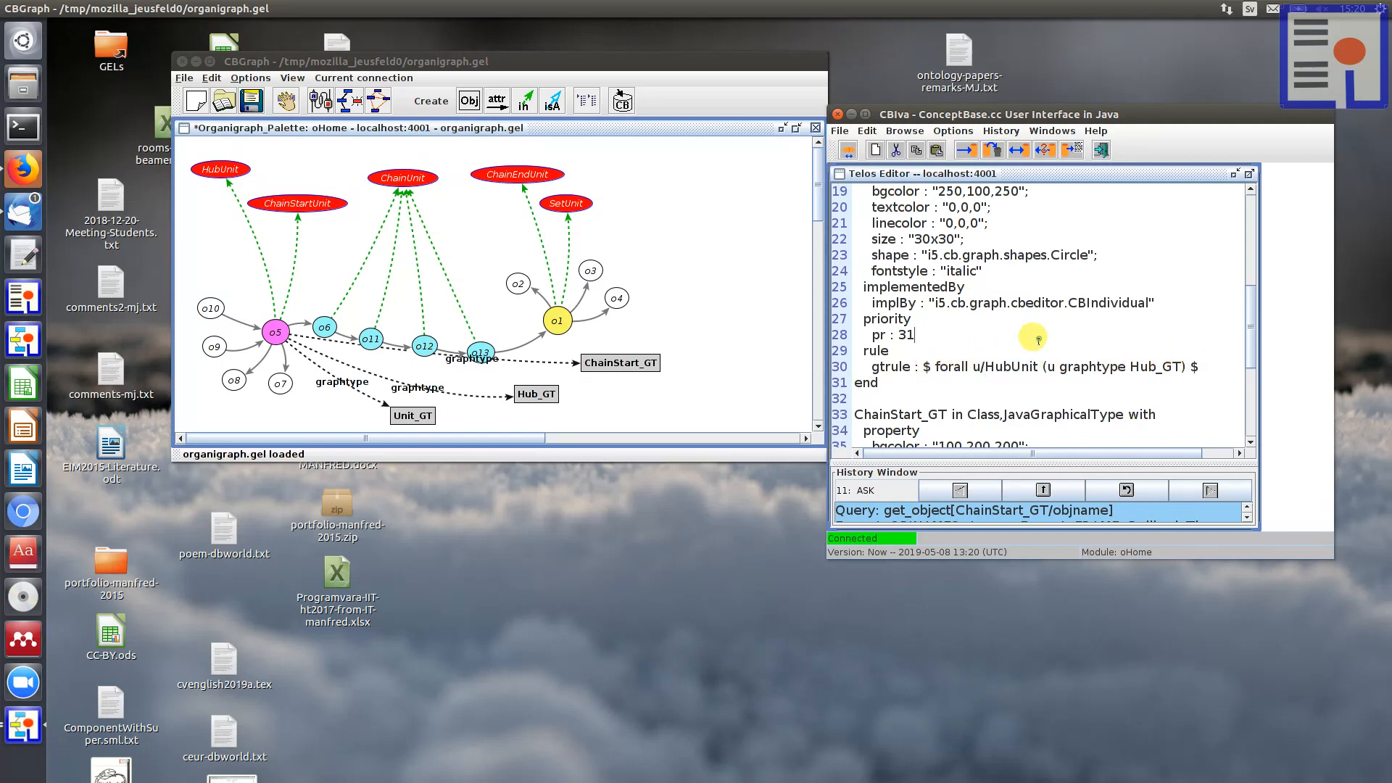
pyautogui.rightClick(1000, 361)
pyautogui.click(1035, 384)
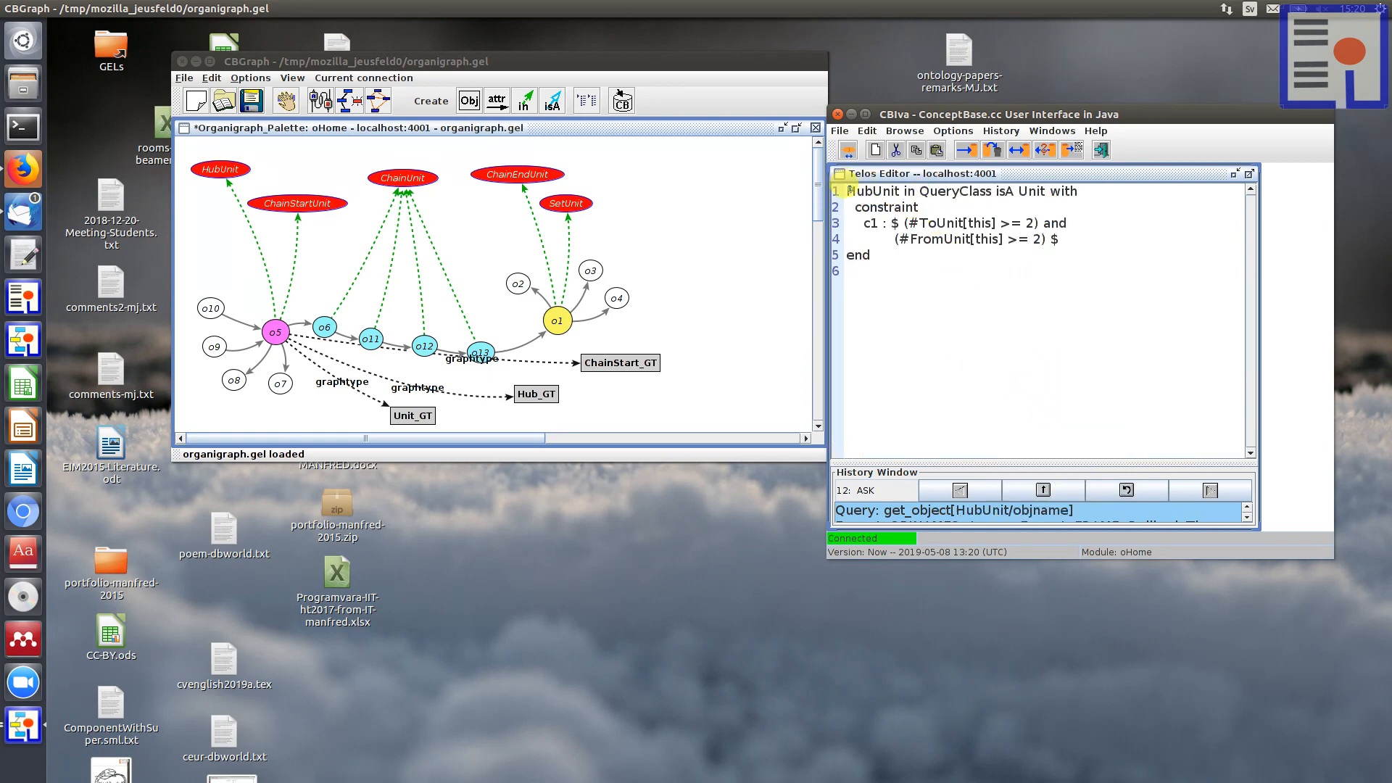
pyautogui.moveTo(848, 189); pyautogui.dragTo(834, 270)
pyautogui.click(942, 258)
# Step: Rearrange the Unit_GT, Hub_GT and ChainStart_GT nodes closer beneath the unit chain, with ChainStart_GT clear of node o13
pyautogui.moveTo(530, 390); pyautogui.dragTo(541, 386)
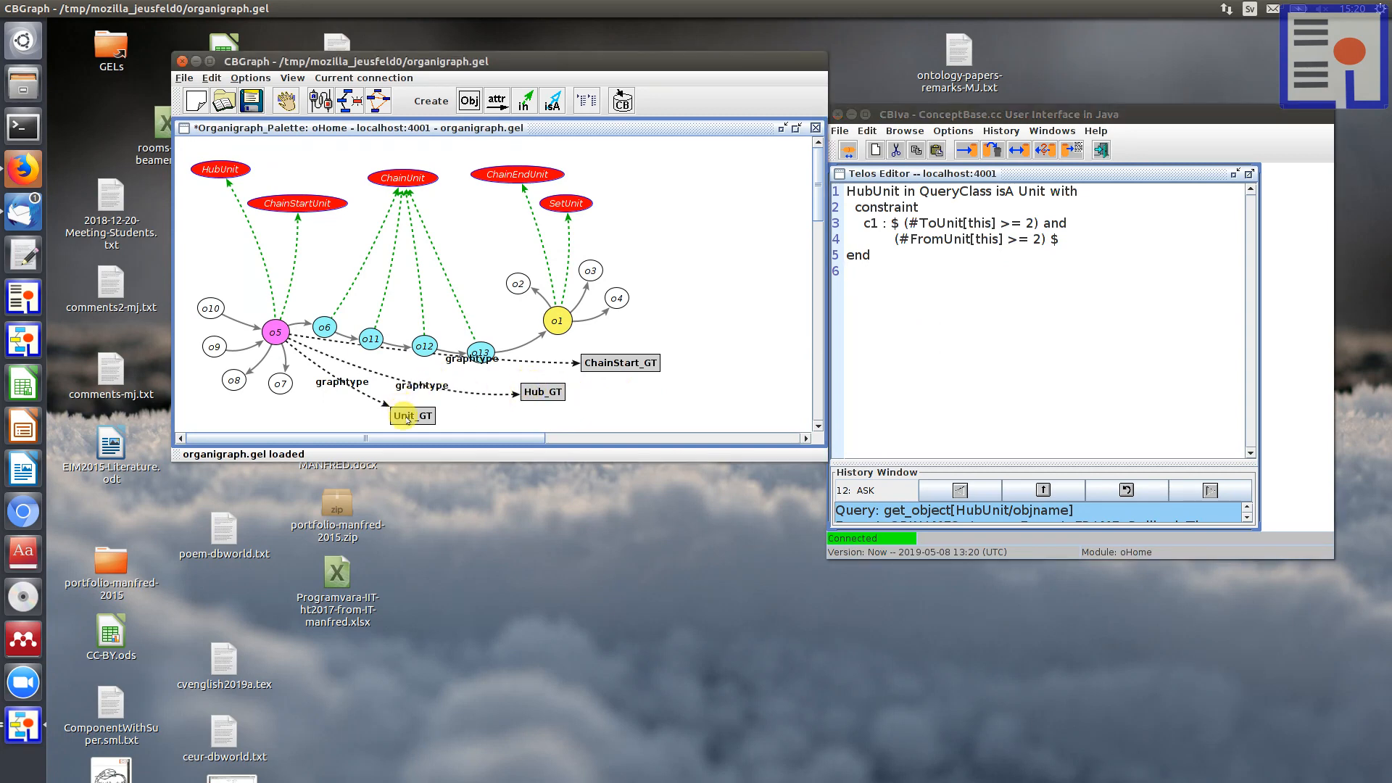
pyautogui.moveTo(410, 416); pyautogui.dragTo(382, 414)
pyautogui.moveTo(519, 398); pyautogui.dragTo(453, 382)
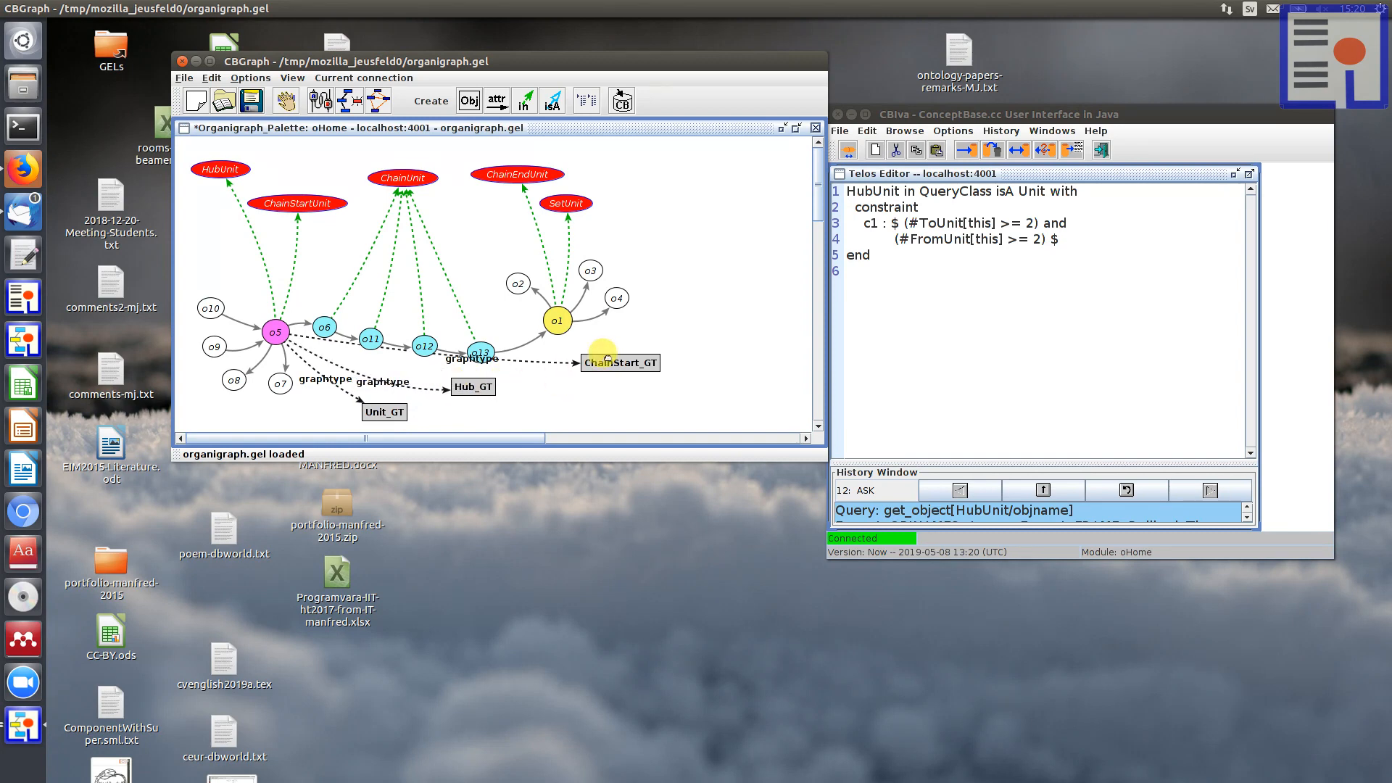
pyautogui.moveTo(600, 357); pyautogui.dragTo(587, 360)
pyautogui.moveTo(462, 384); pyautogui.dragTo(475, 384)
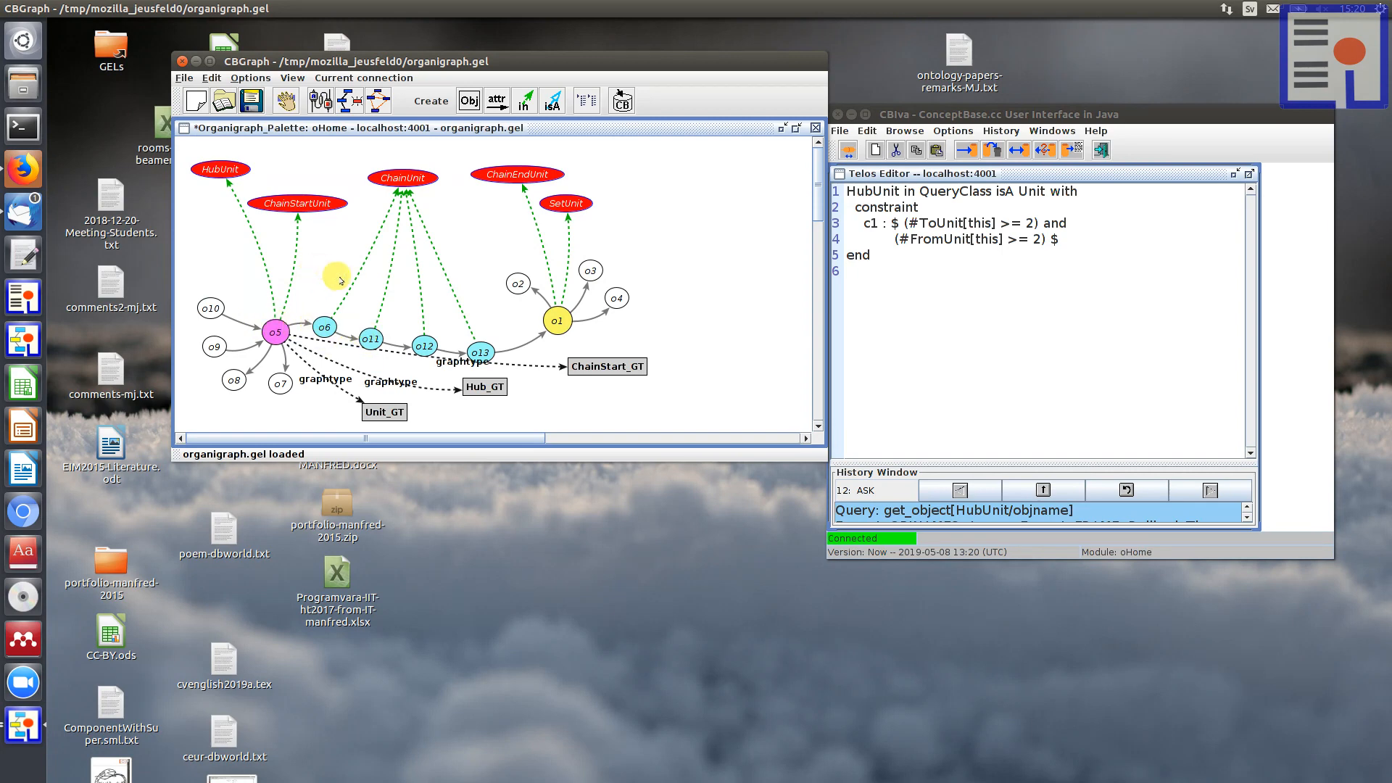
pyautogui.moveTo(625, 357); pyautogui.dragTo(617, 362)
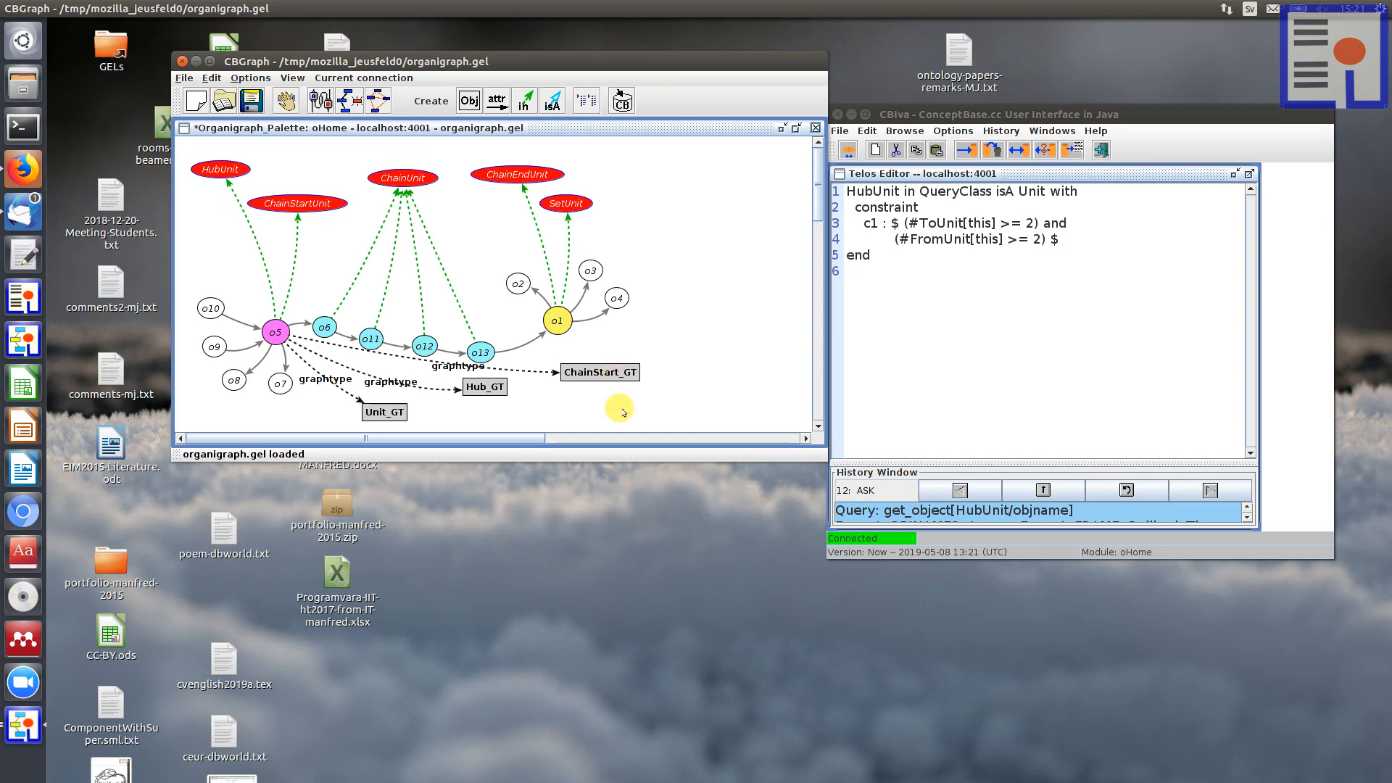
pyautogui.click(616, 551)
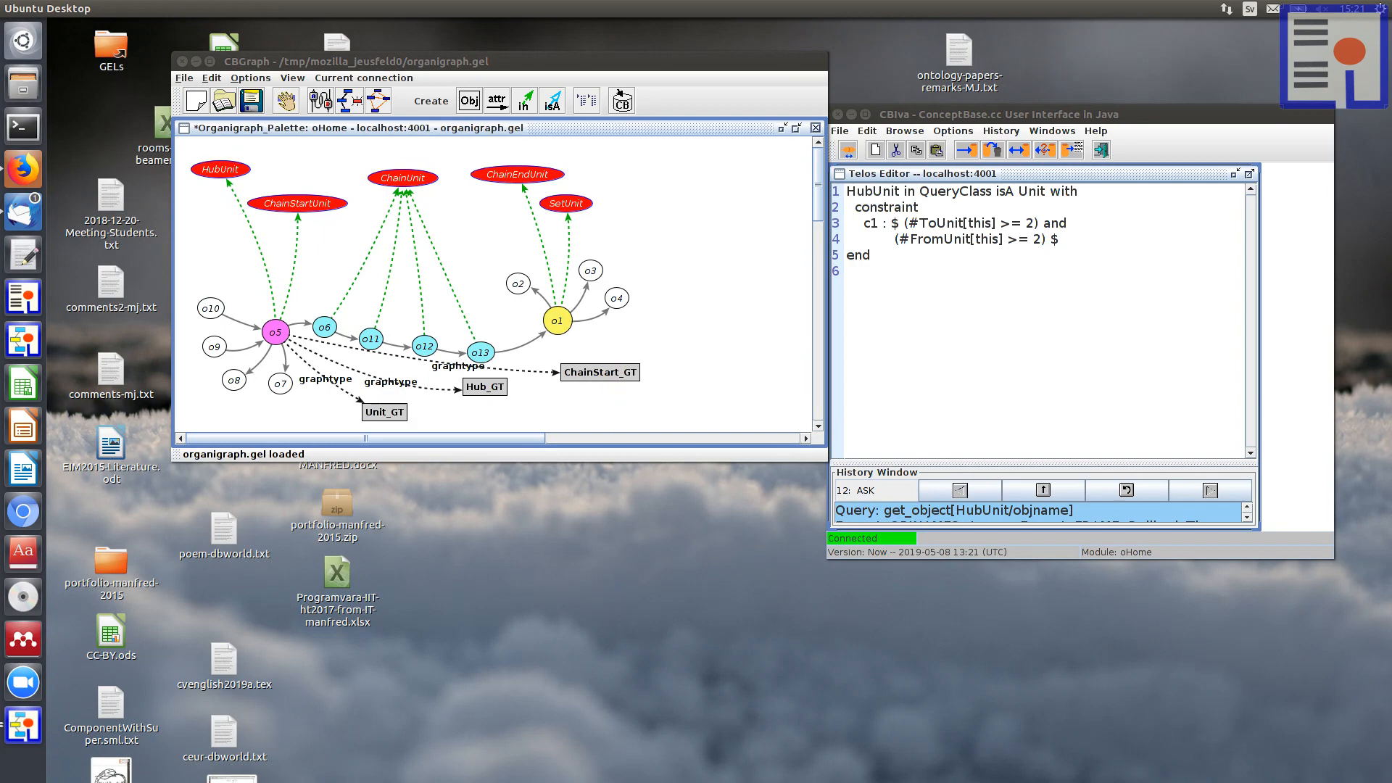